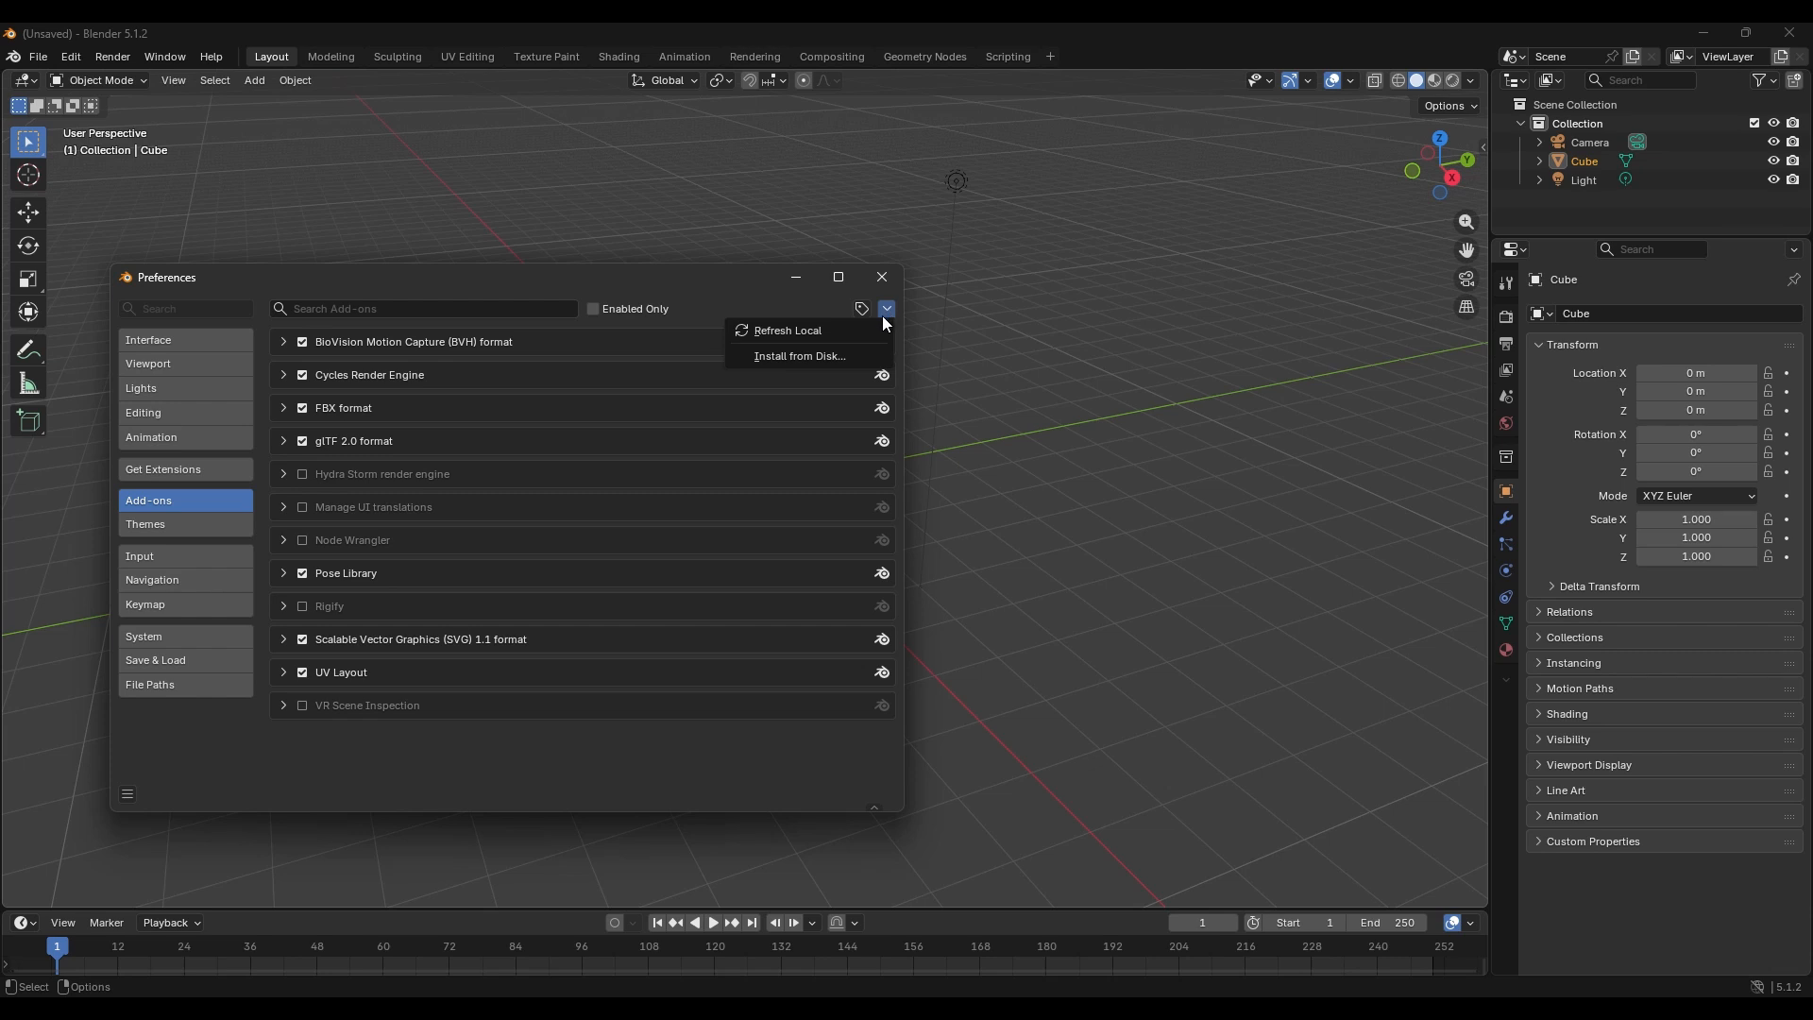
- Install the LipSyncX add-on from disk and check the installation entry in the info log
{"action": "left_click", "coordinate": [799, 356]}
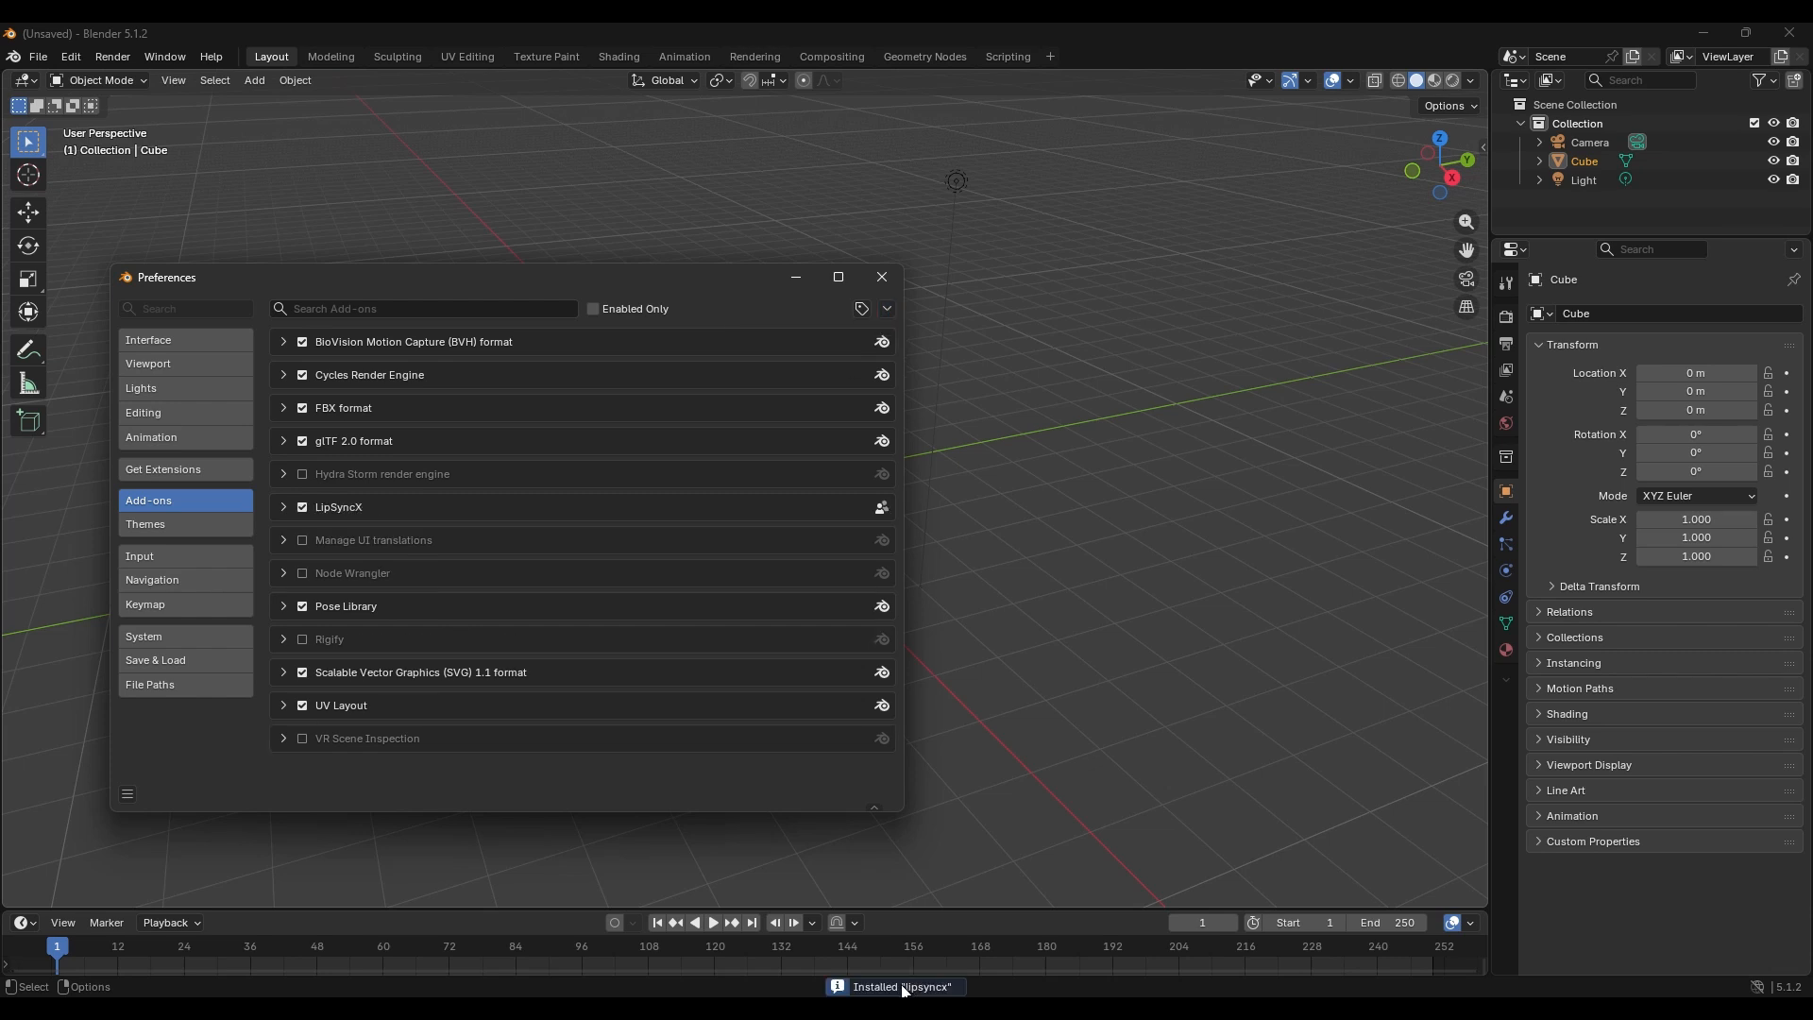
{"action": "left_click", "coordinate": [873, 987]}
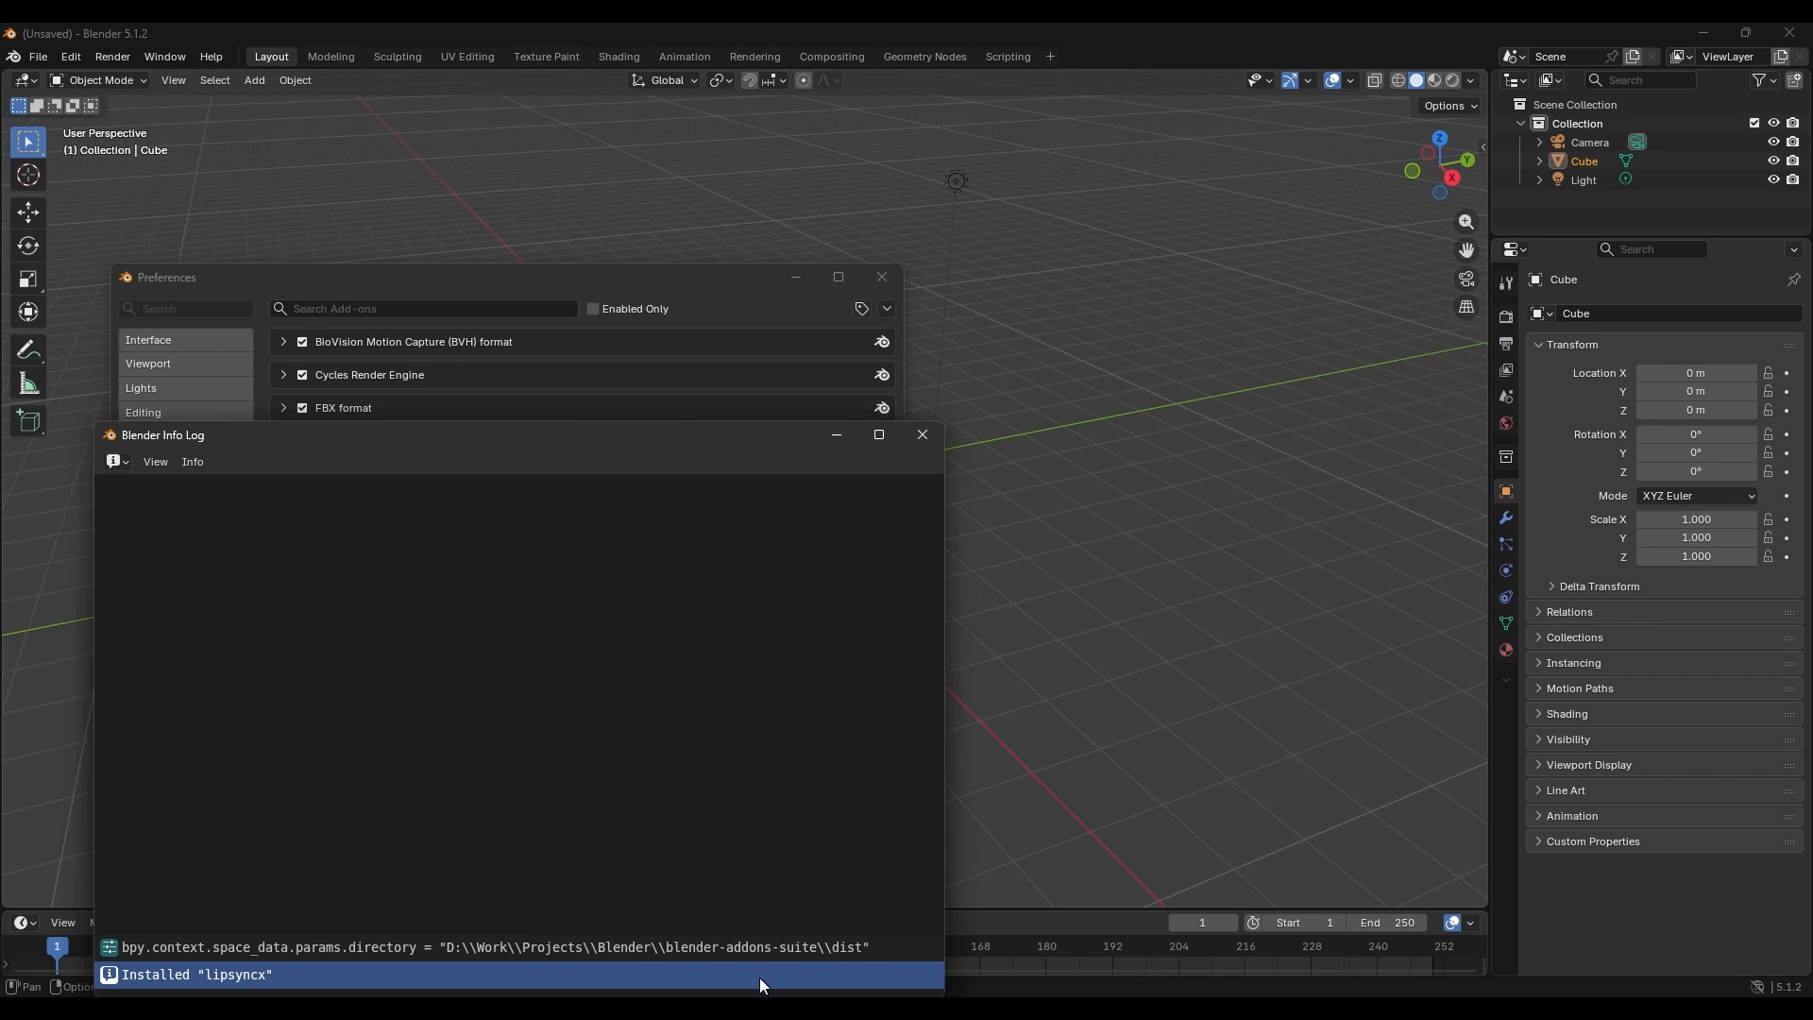
{"action": "left_click", "coordinate": [928, 433]}
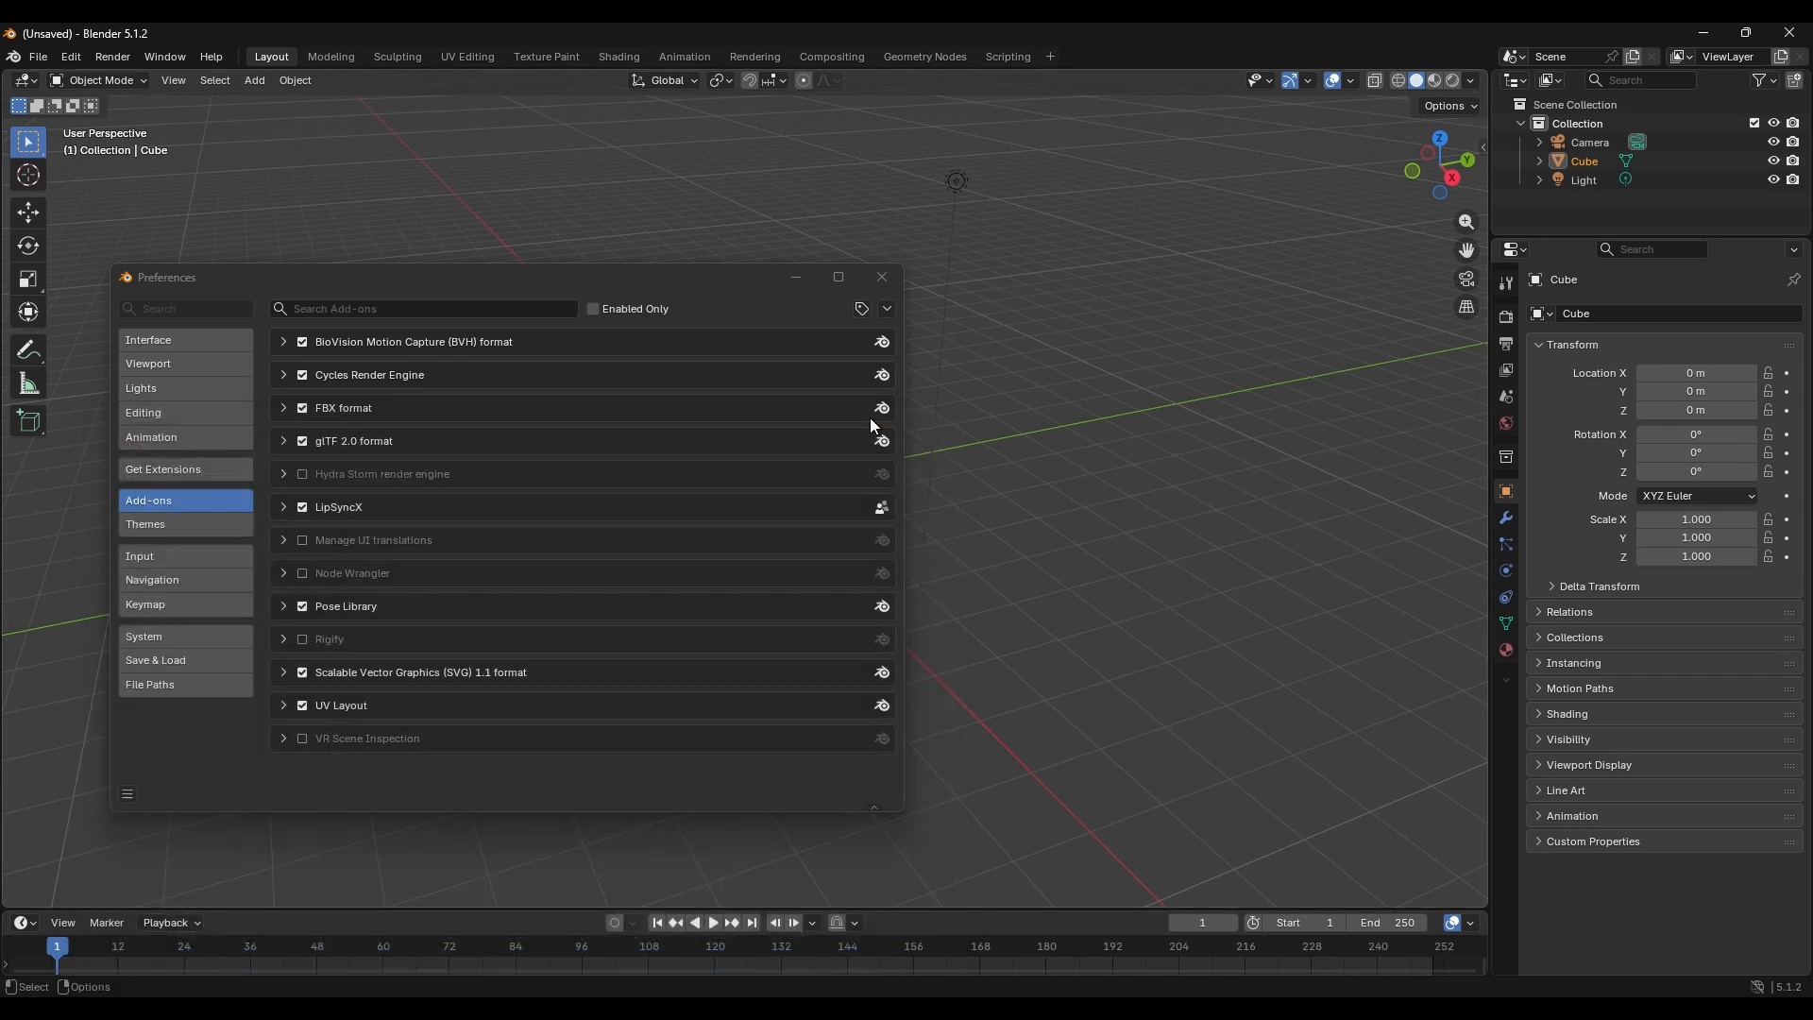
- Expand the LipSyncX add-on details, run Install / Repair for its AI engine, and close the preferences
{"action": "left_click", "coordinate": [278, 506]}
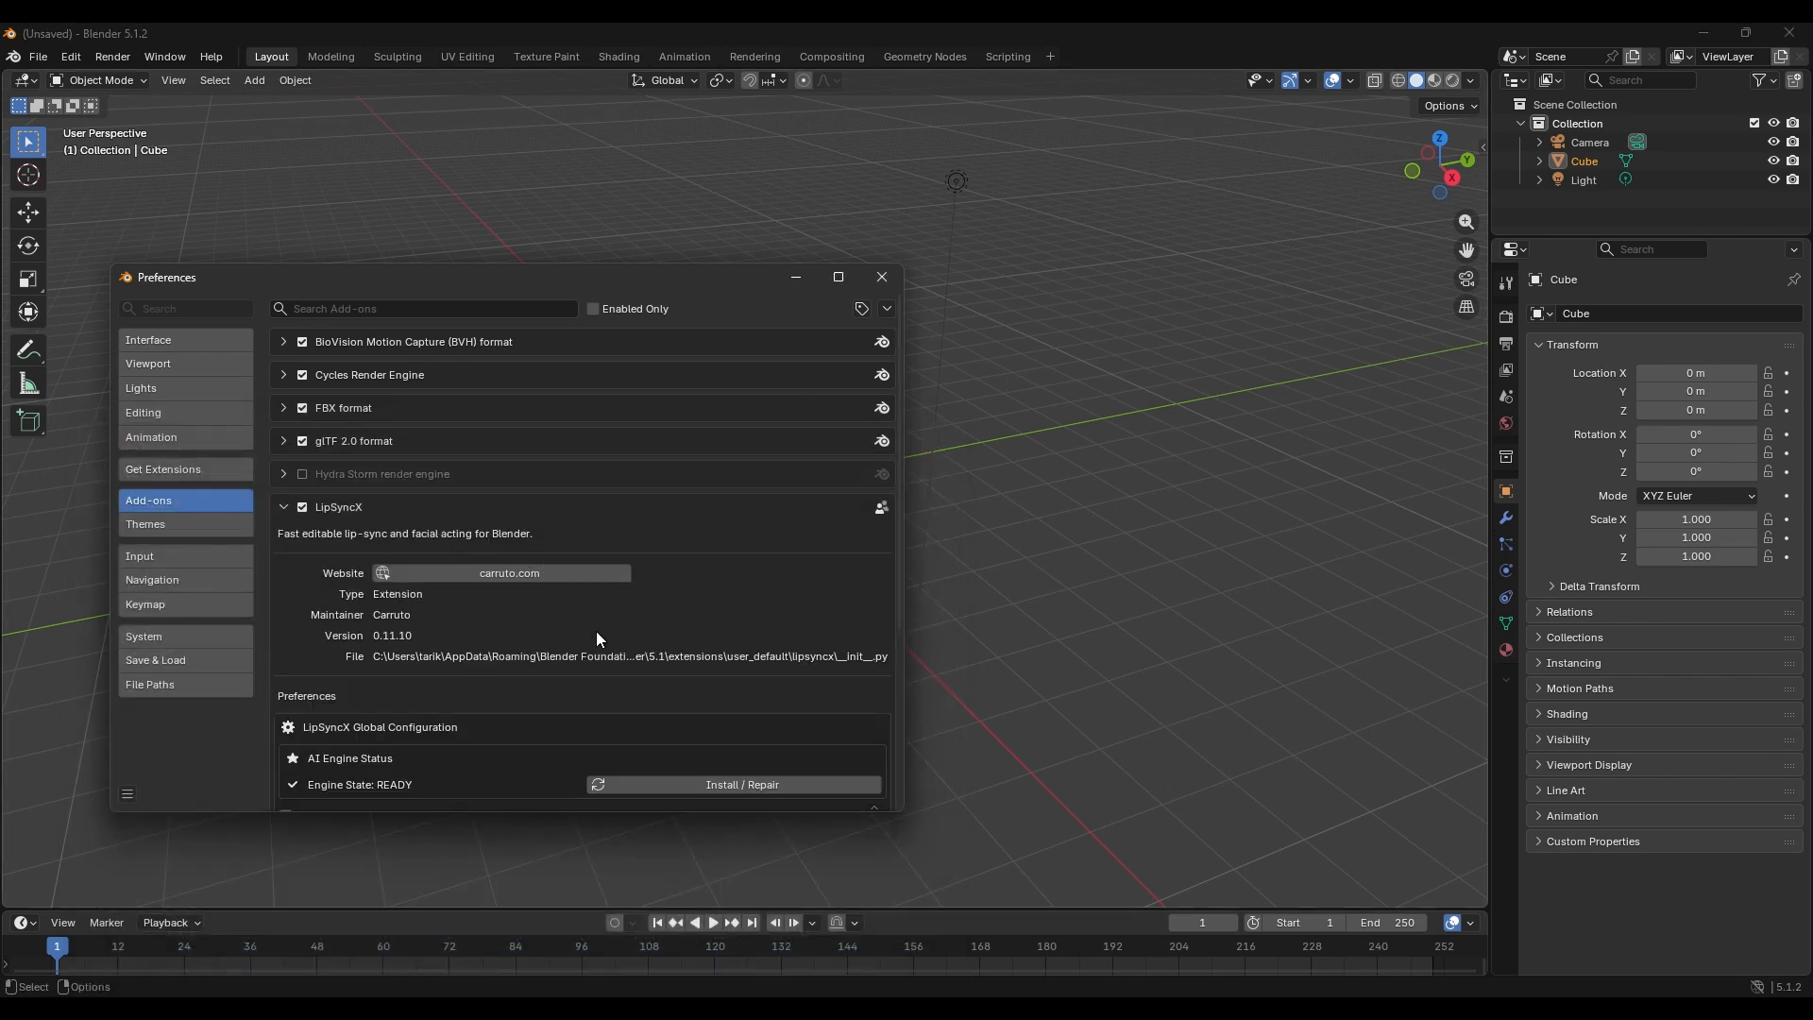
{"action": "scroll", "coordinate": [597, 632], "scroll_direction": "down", "scroll_amount": 3}
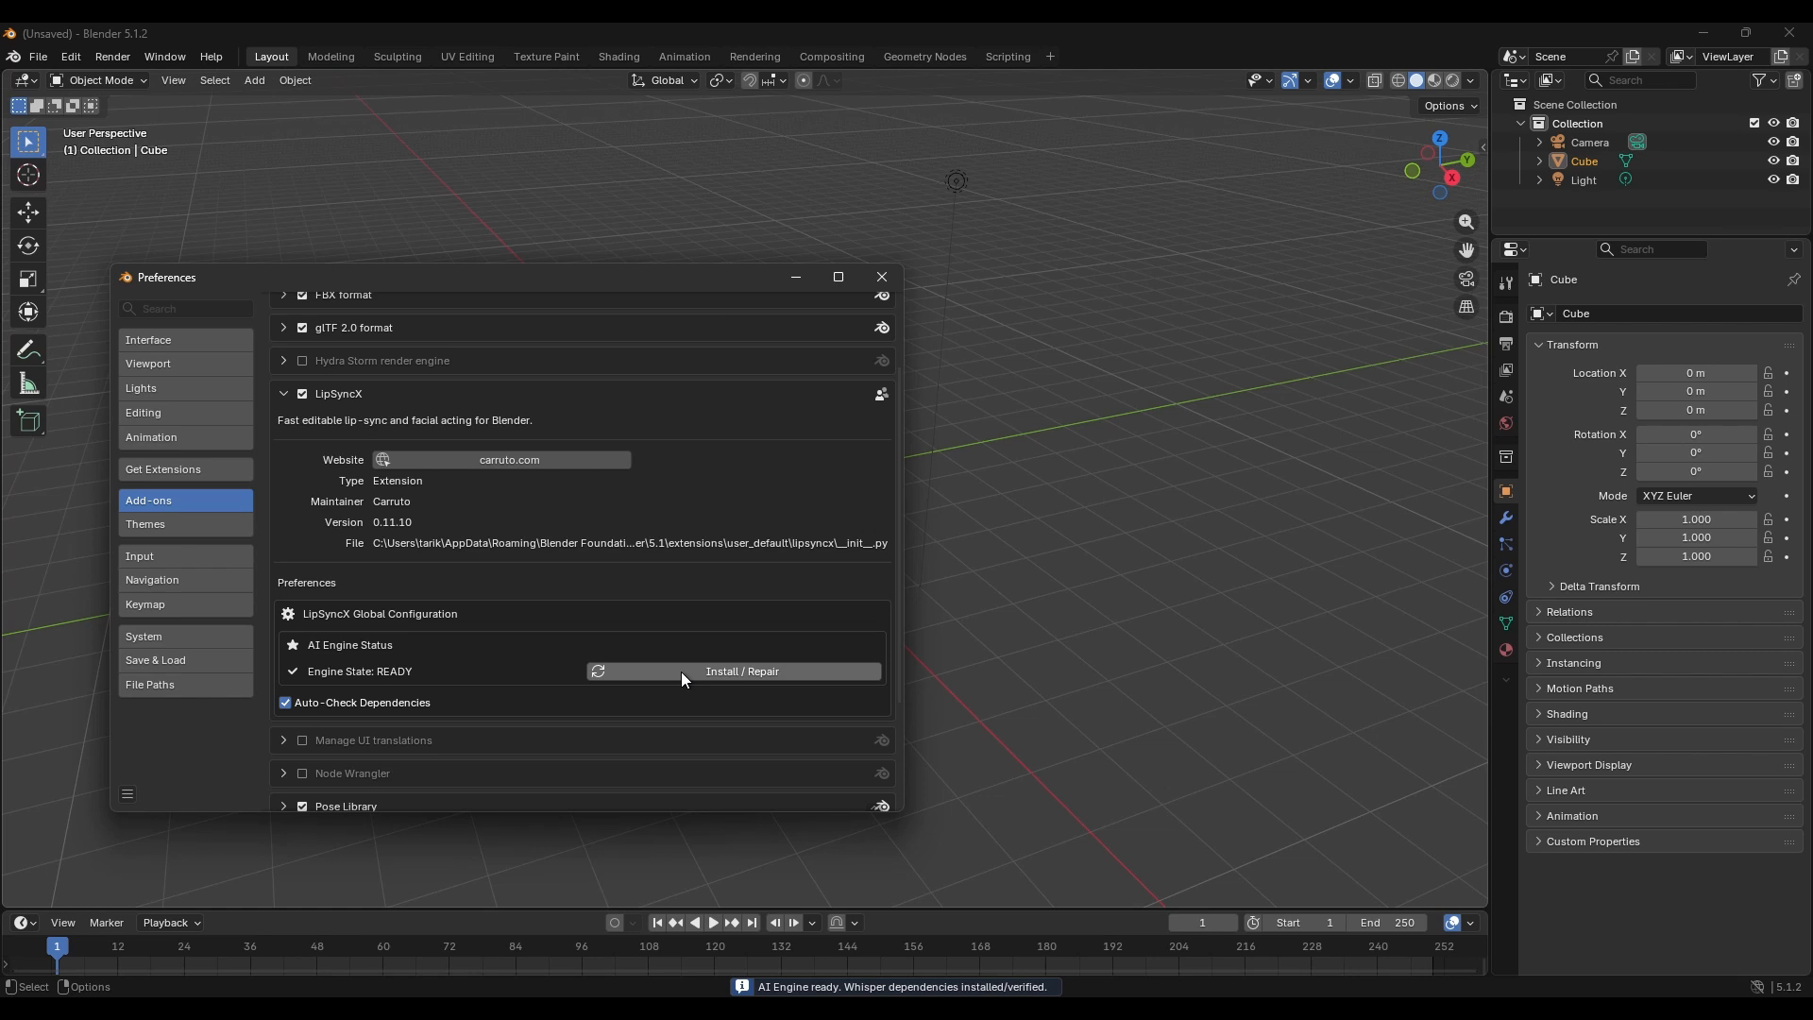
{"action": "left_click", "coordinate": [884, 276]}
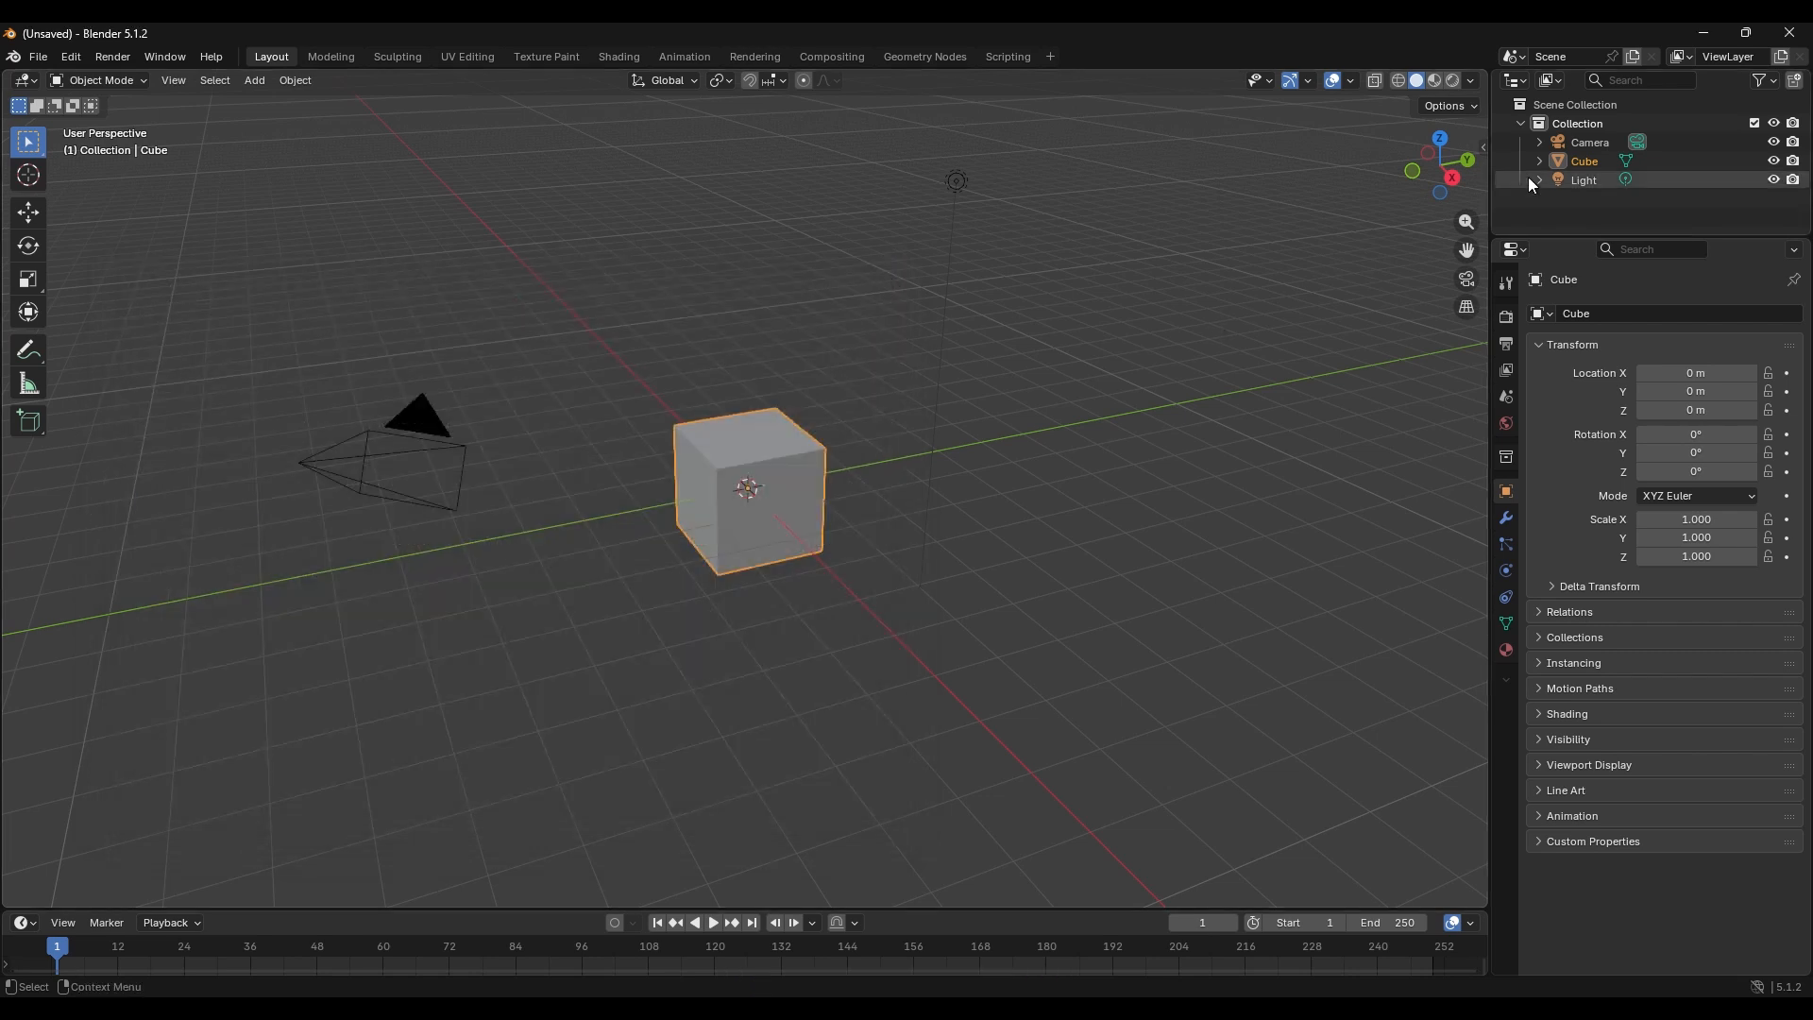
- Show the LipSyncX tools in the 3D viewport sidebar and widen the sidebar so all labels are readable
{"action": "left_click", "coordinate": [1482, 146]}
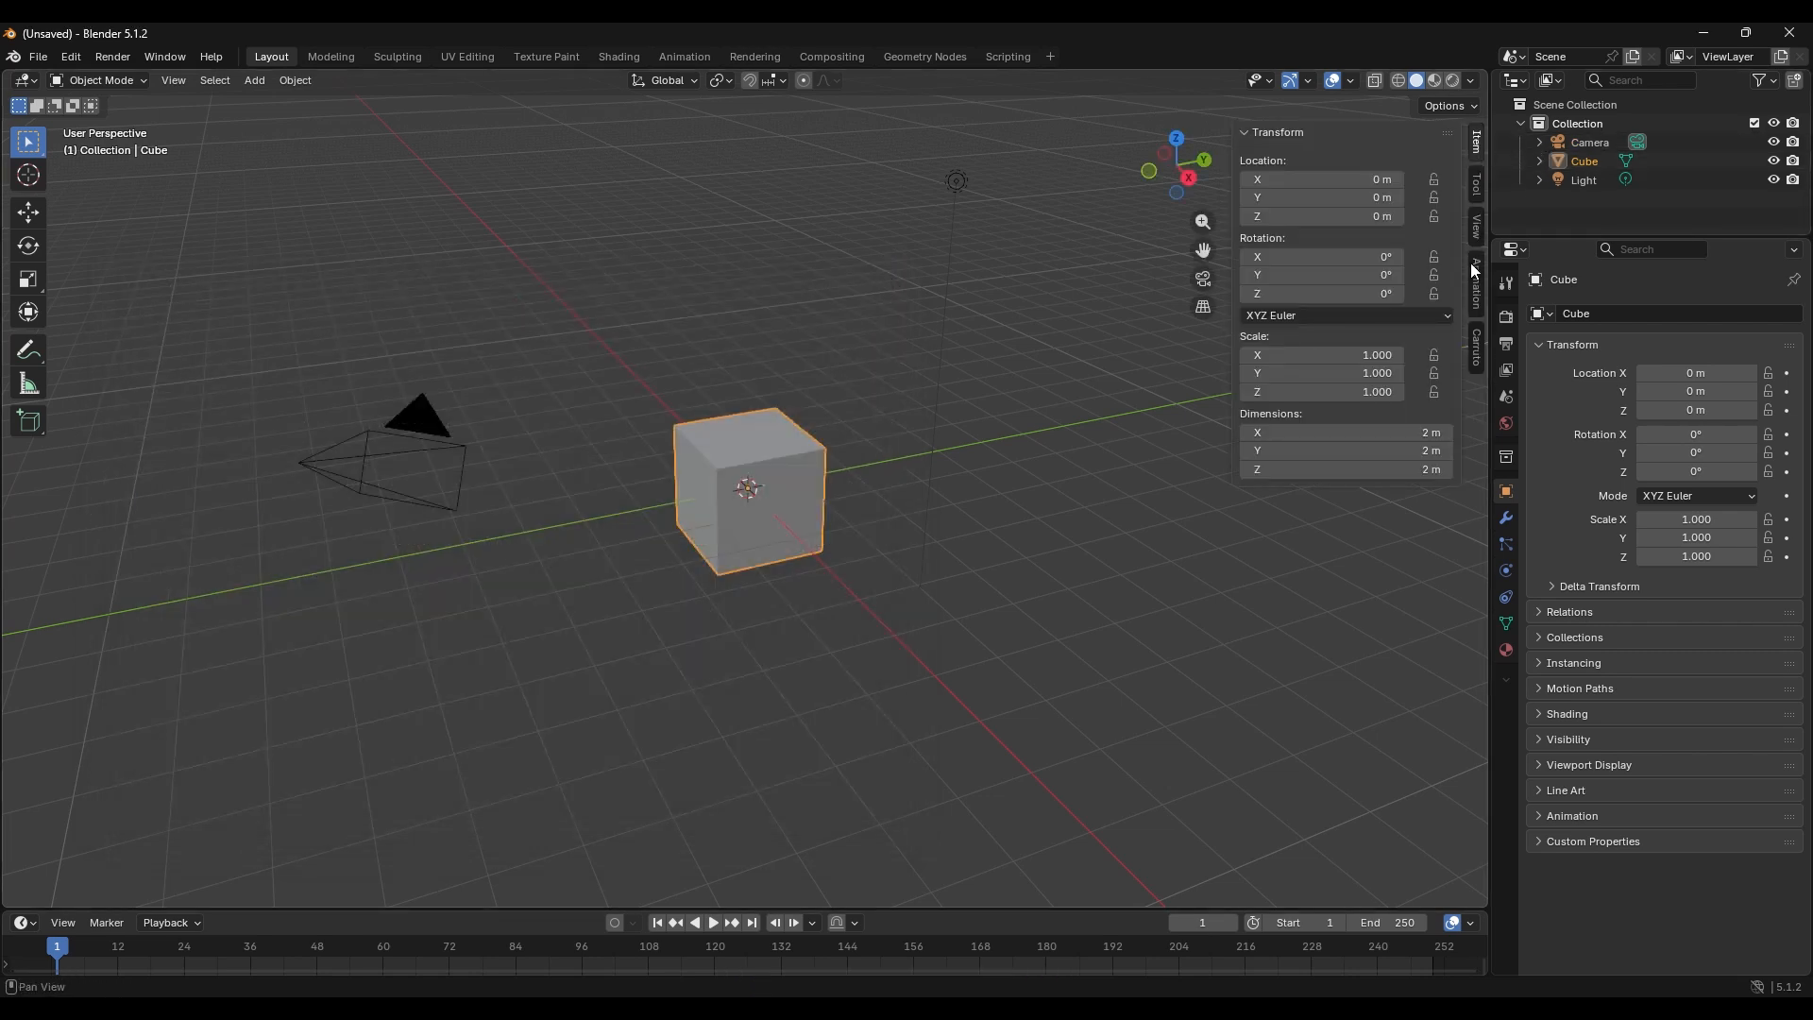
{"action": "left_click", "coordinate": [1476, 350]}
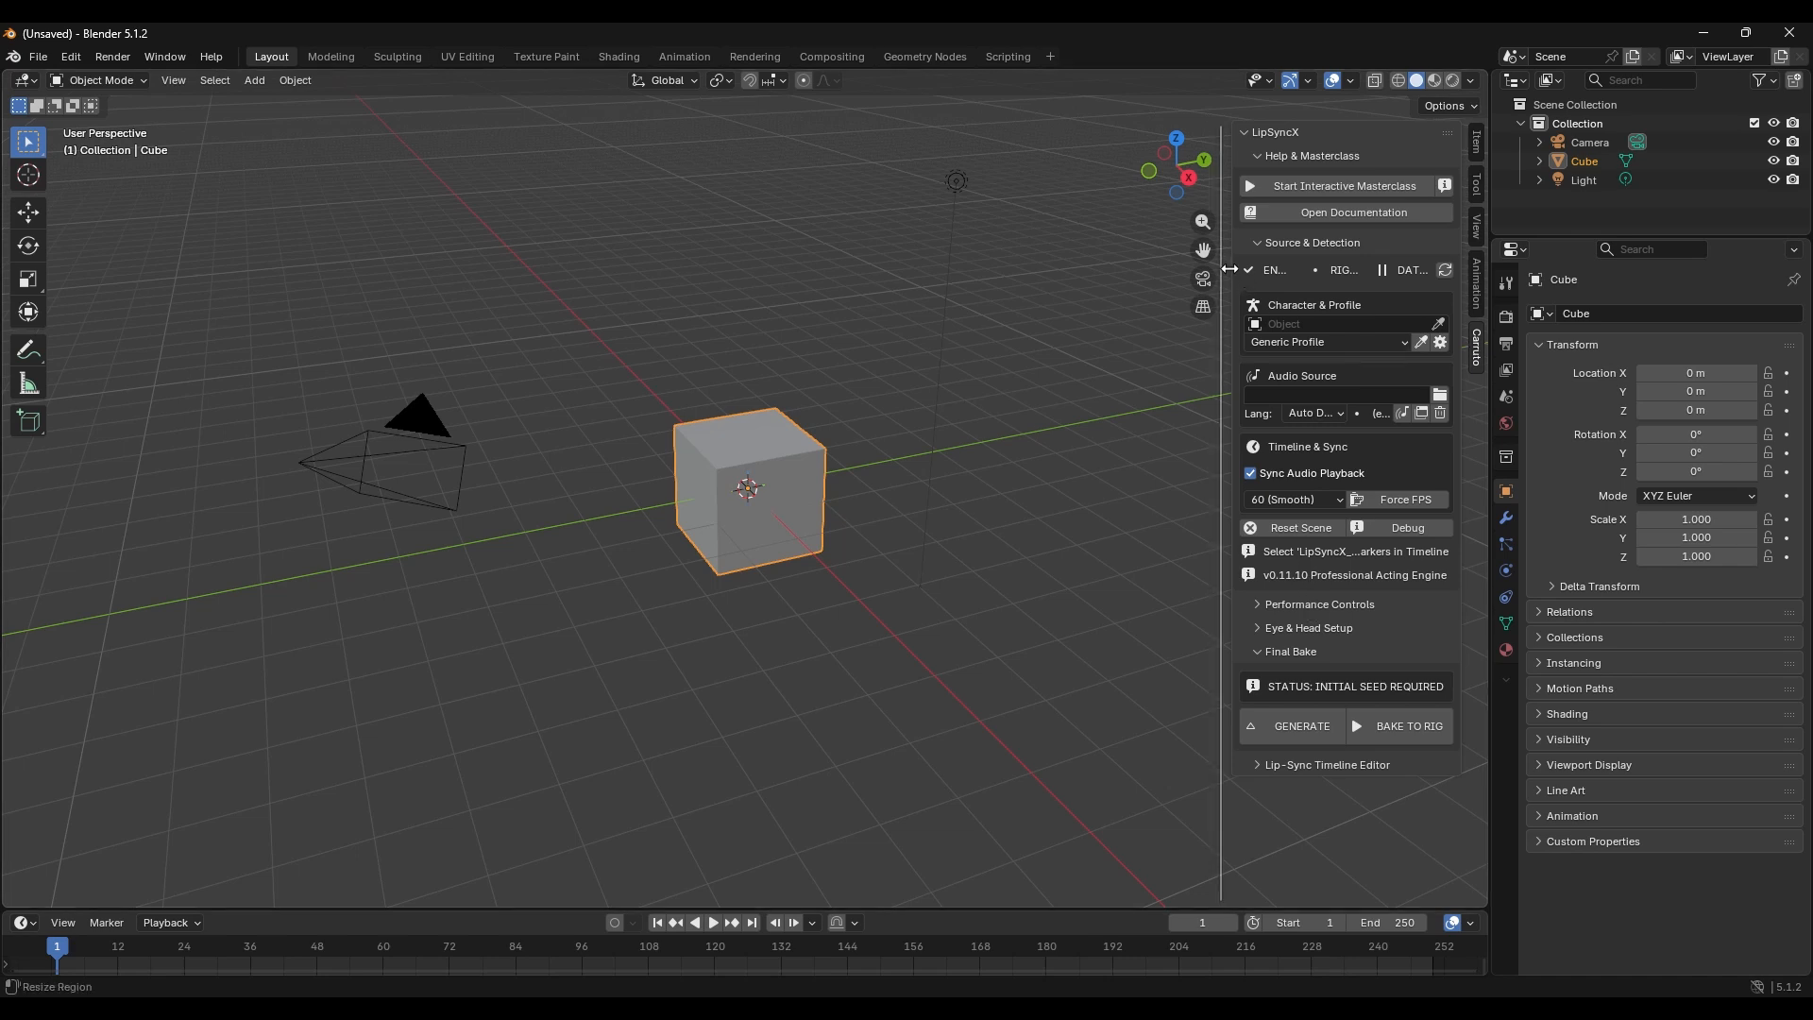
{"action": "left_click_drag", "start_coordinate": [1229, 269], "coordinate": [1023, 271]}
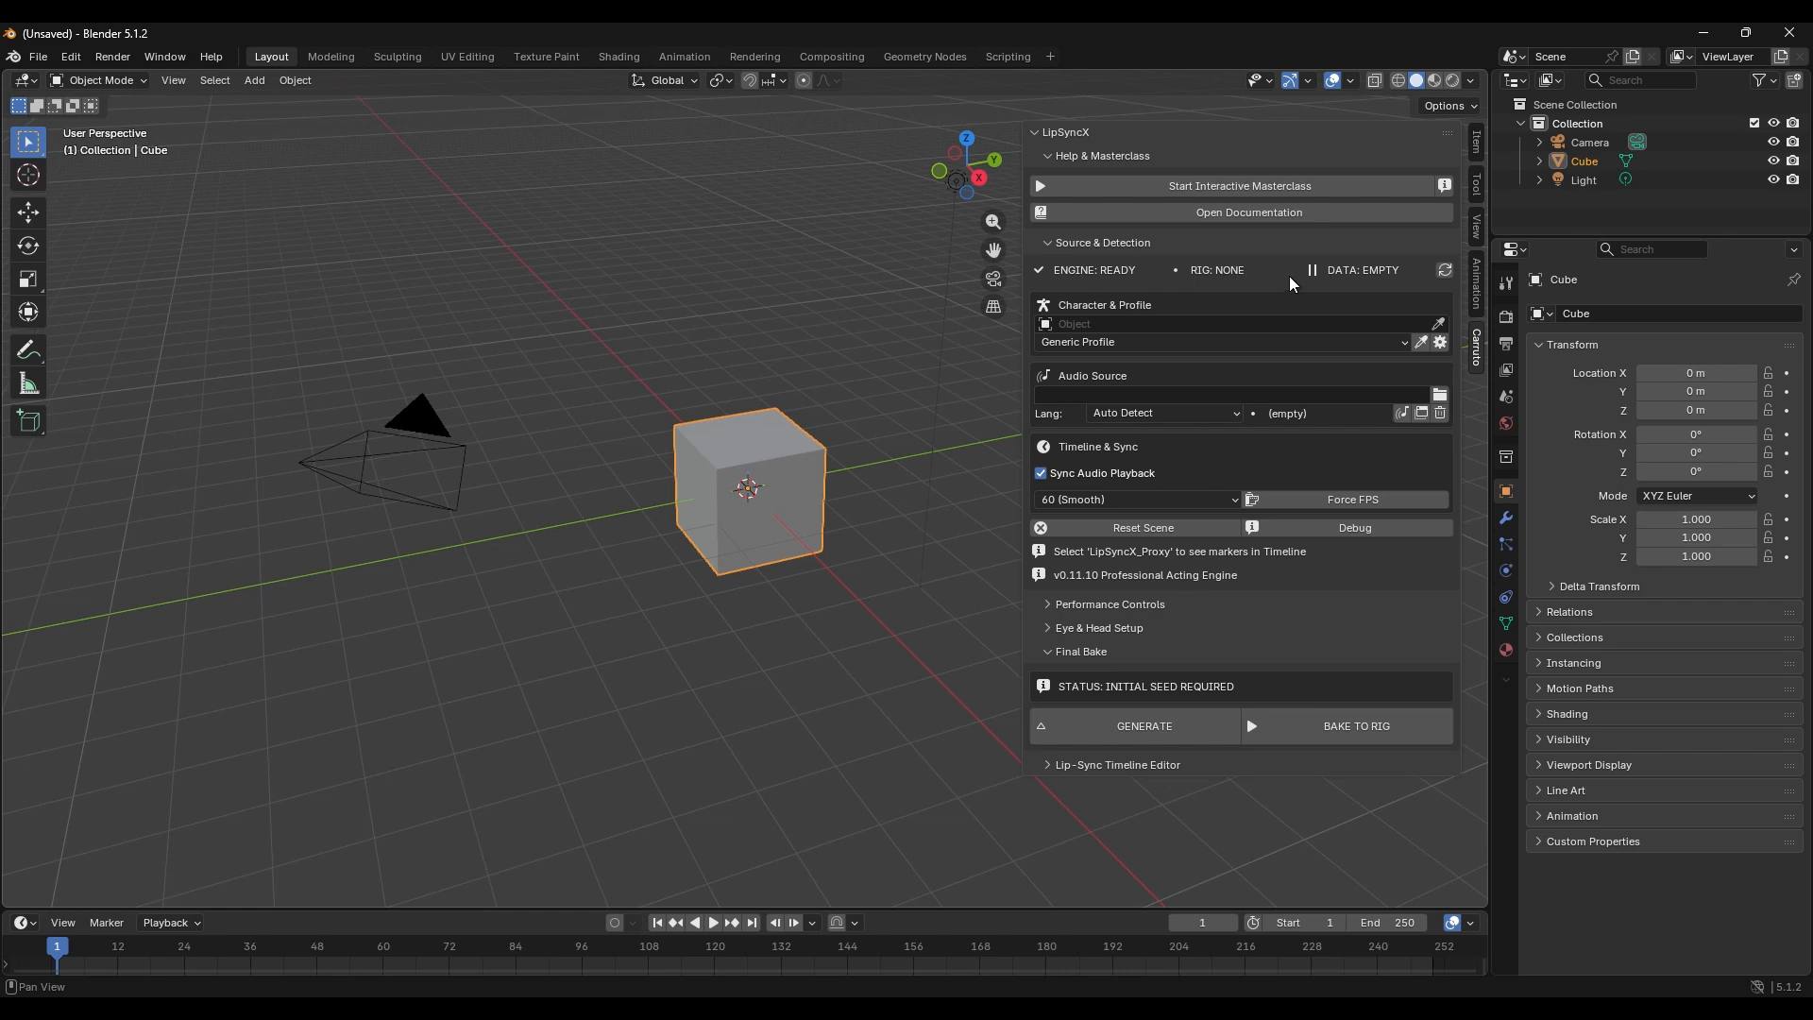
- Delete the default cube and import Female_Adult_01_facial.fbx at scale 1.000
{"action": "left_click", "coordinate": [1585, 161]}
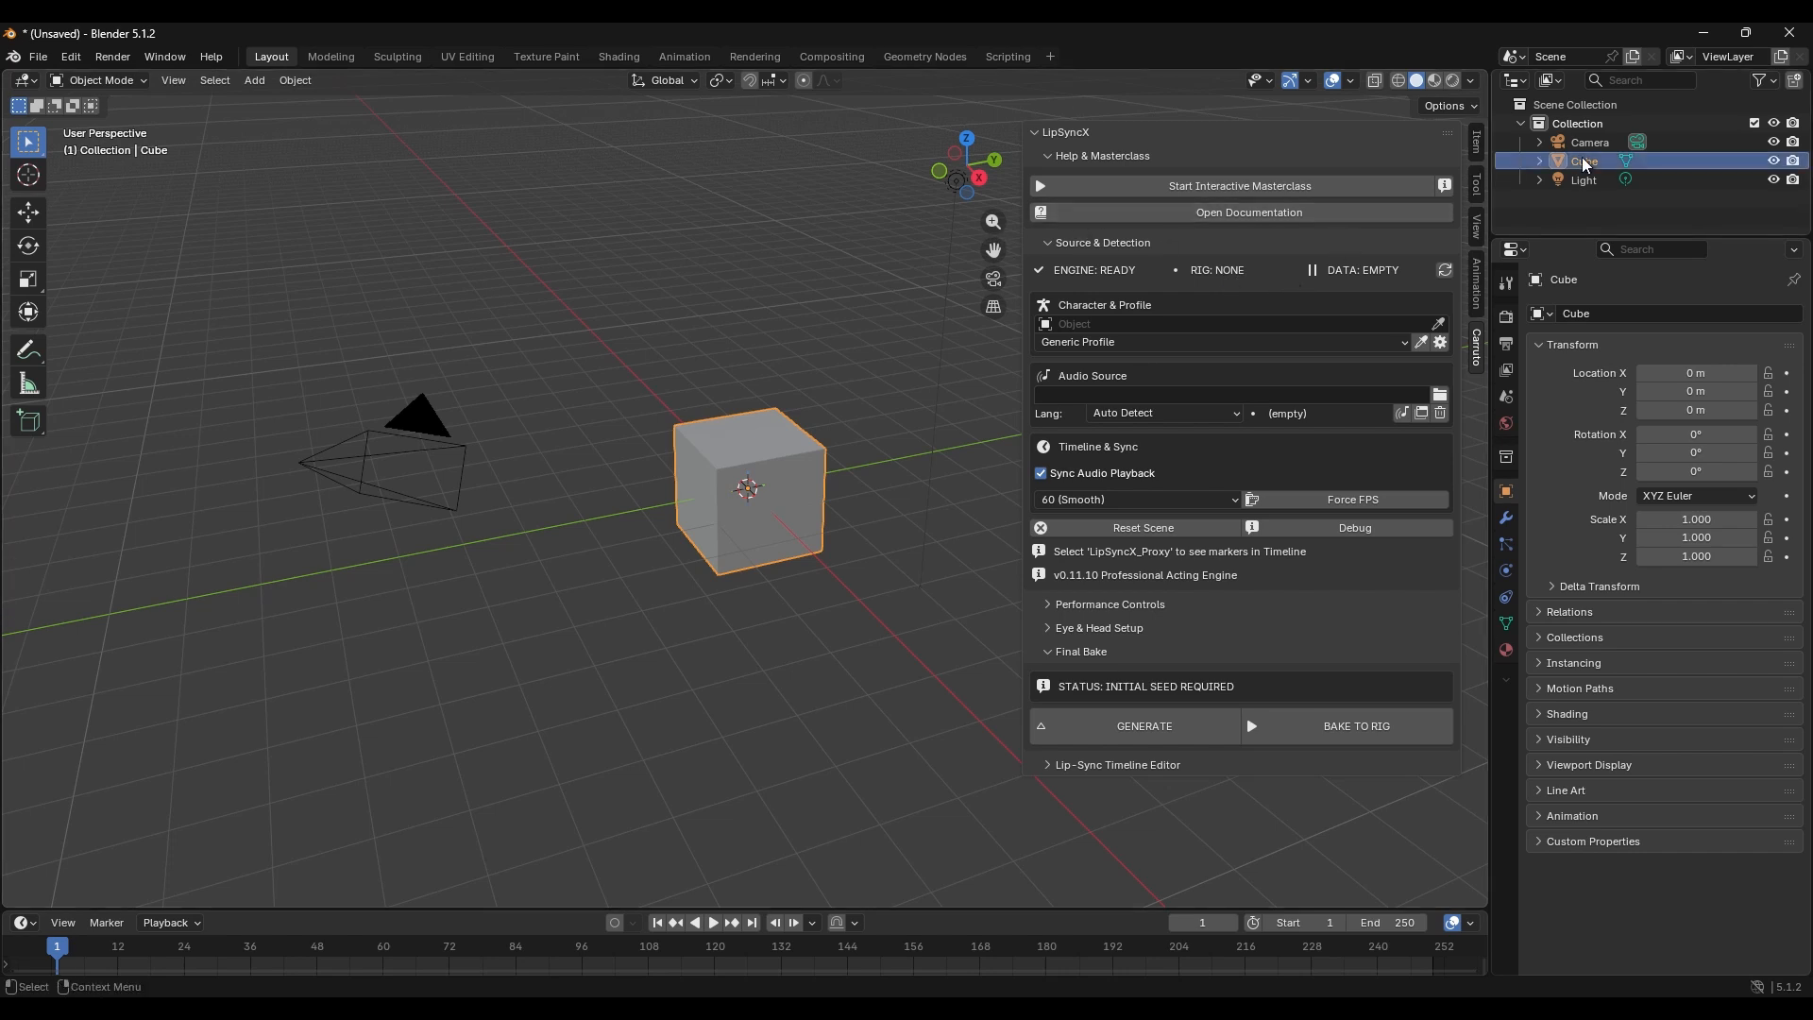
{"action": "key", "text": "Delete"}
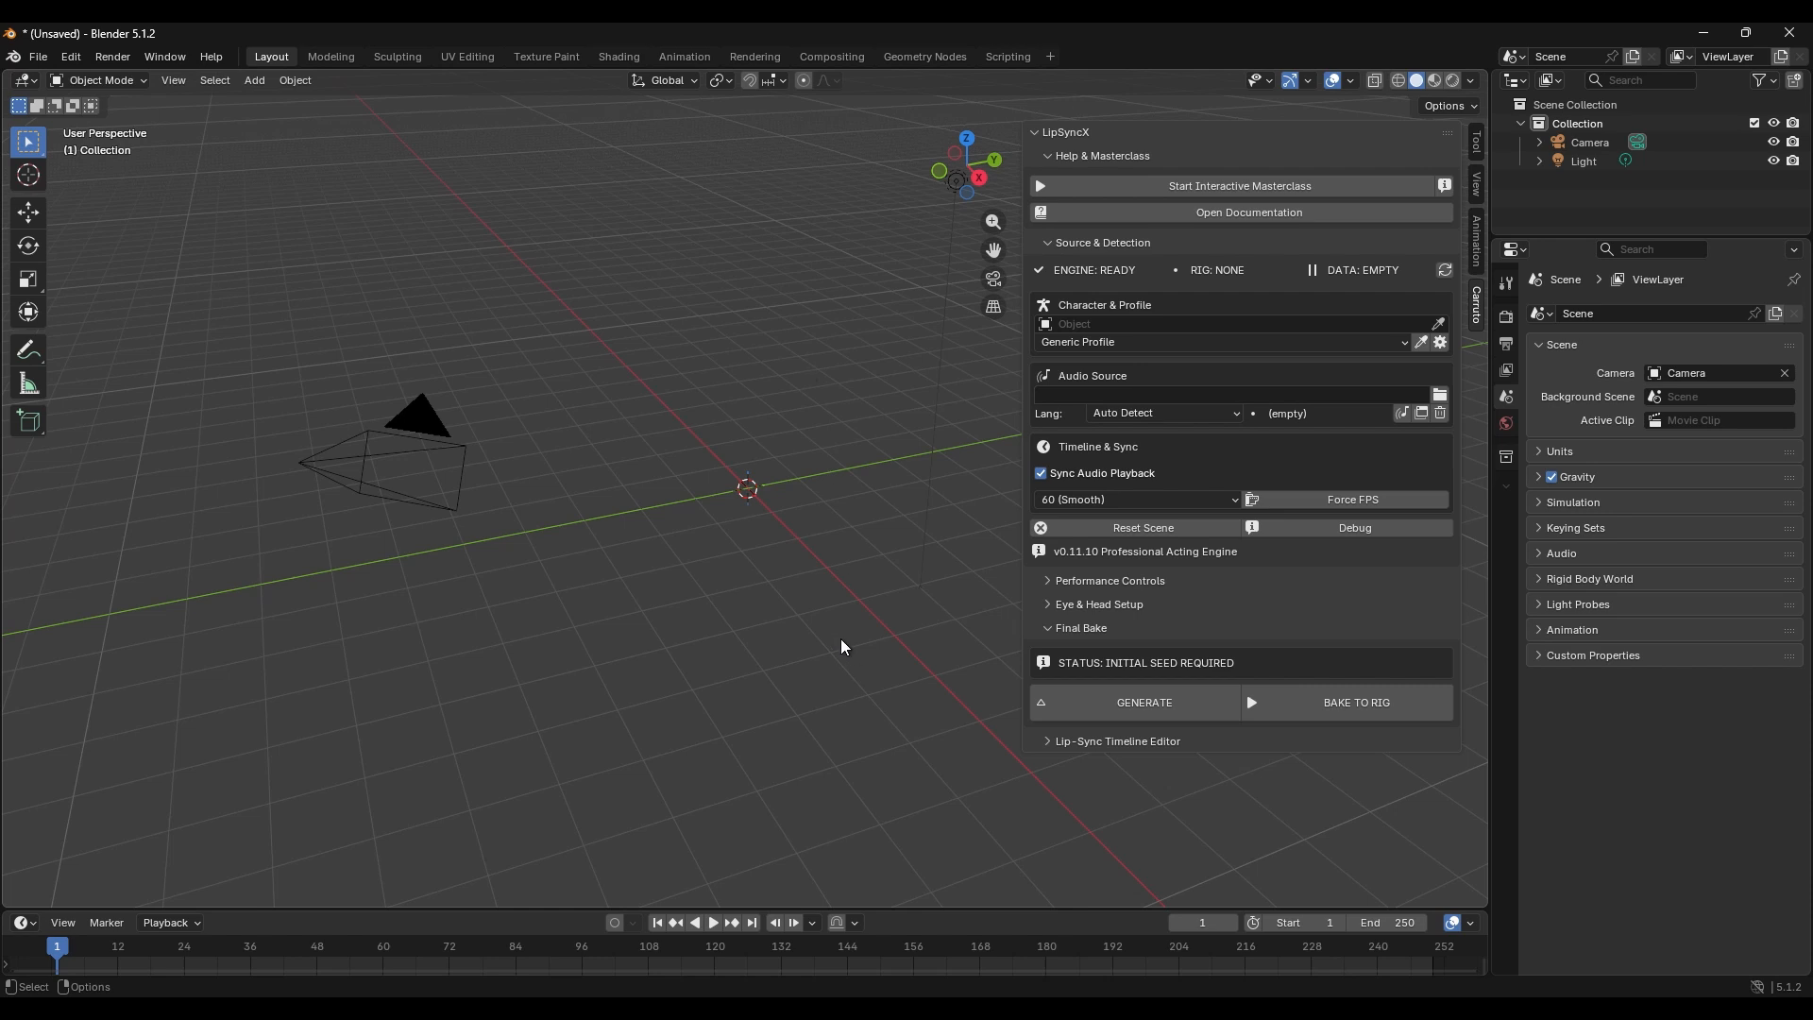
{"action": "left_click_drag", "start_coordinate": [575, 563], "coordinate": [567, 371]}
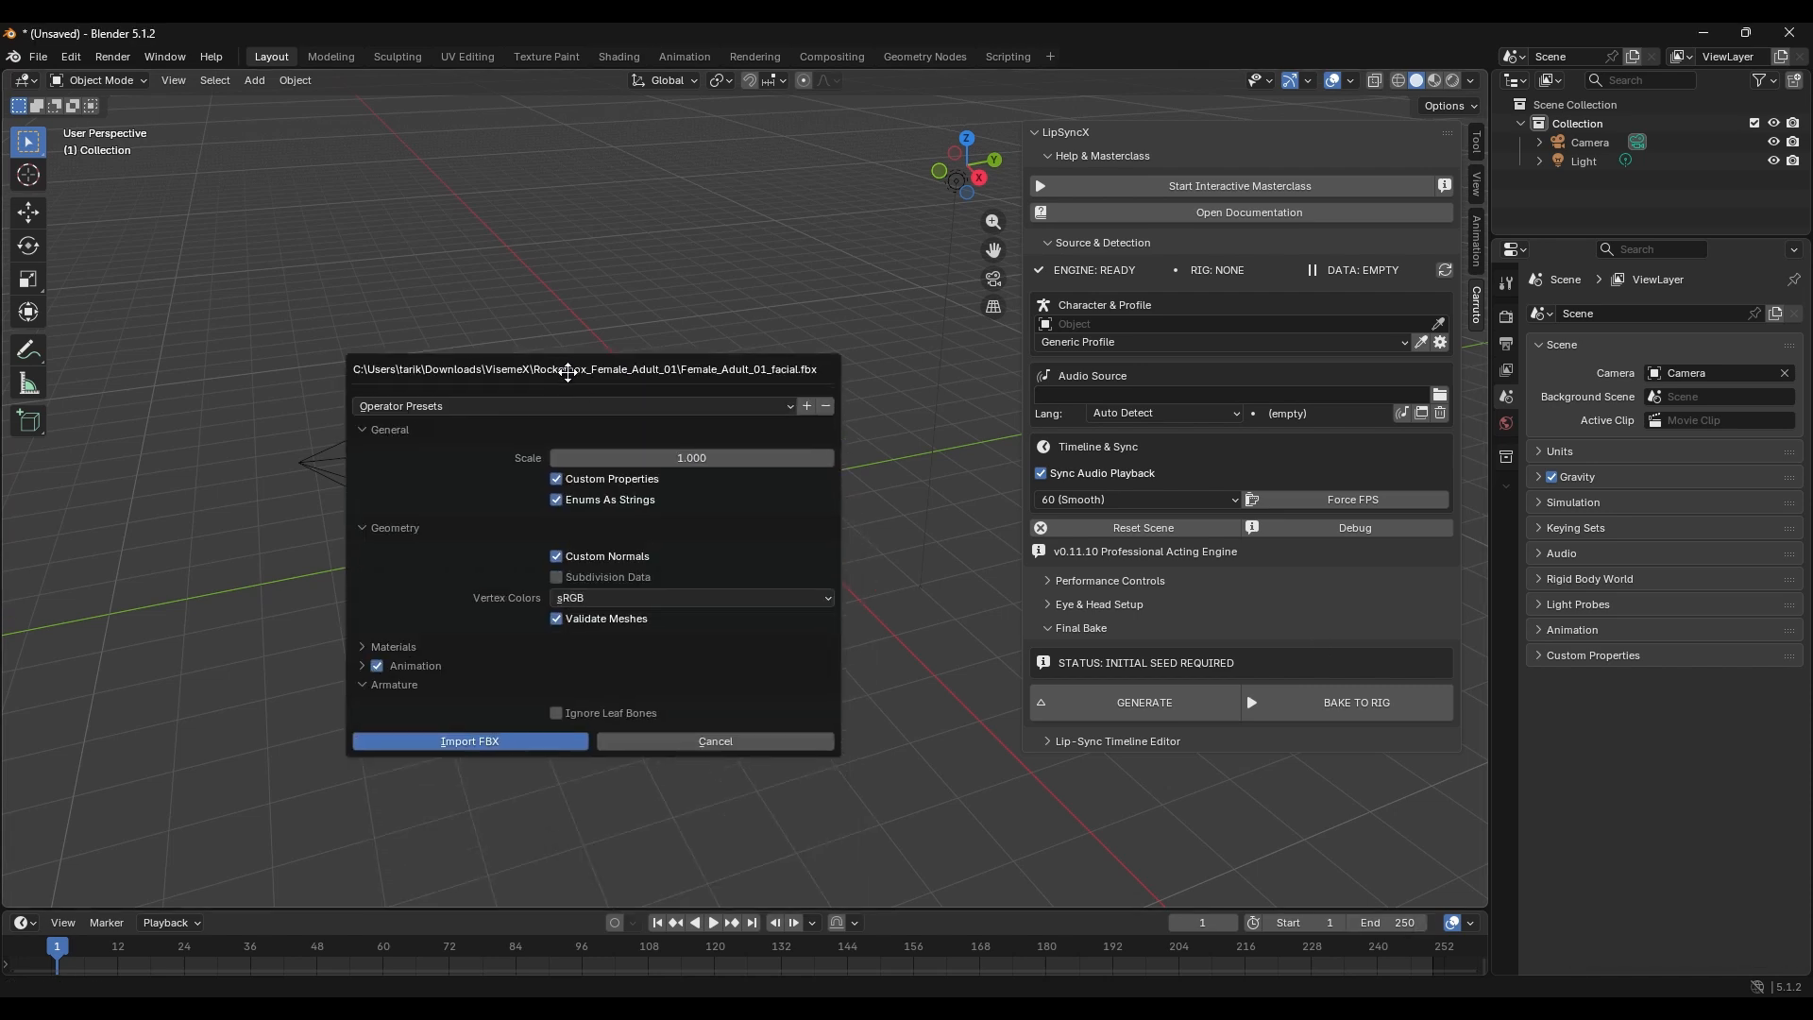
{"action": "left_click", "coordinate": [503, 746]}
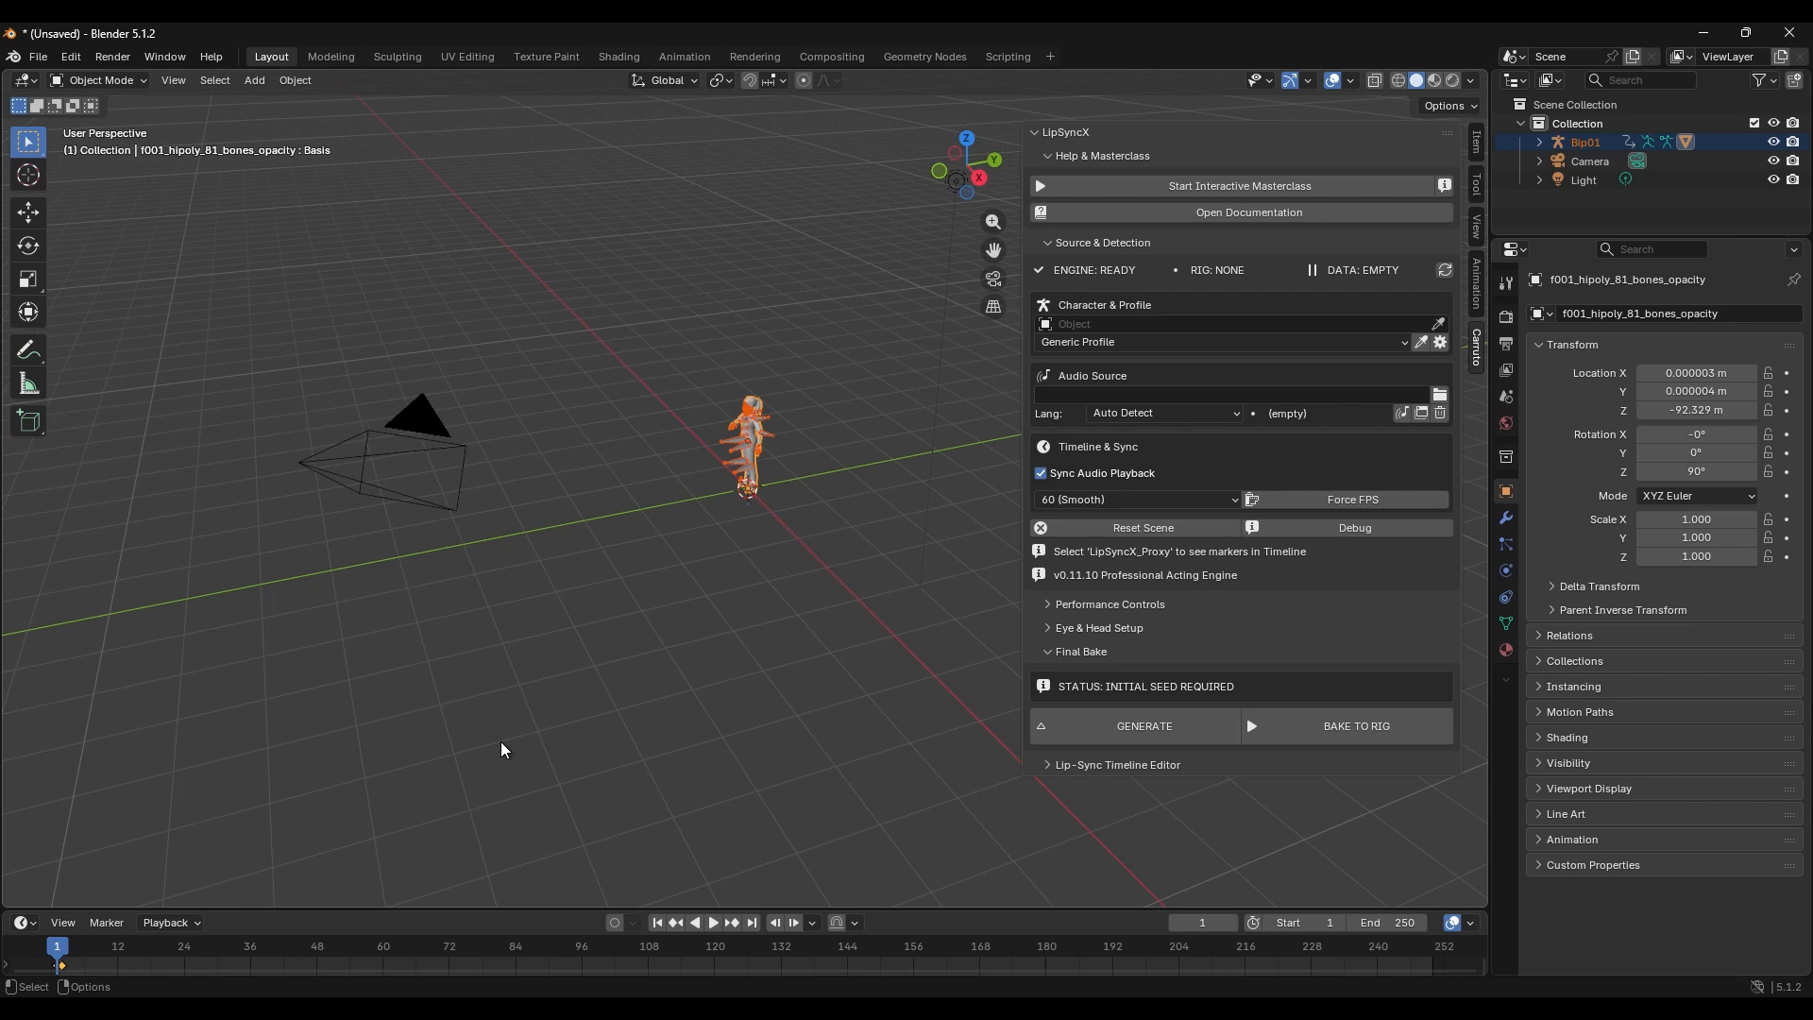
- Frame the imported character's head from the front and display it with Material Preview shading
{"action": "key", "text": "KP_Decimal"}
{"action": "mouse_move", "coordinate": [767, 578]}
{"action": "middle_mouse_down"}
{"action": "mouse_move", "coordinate": [830, 575]}
{"action": "mouse_move", "coordinate": [716, 515]}
{"action": "mouse_move", "coordinate": [685, 689]}
{"action": "middle_mouse_up"}
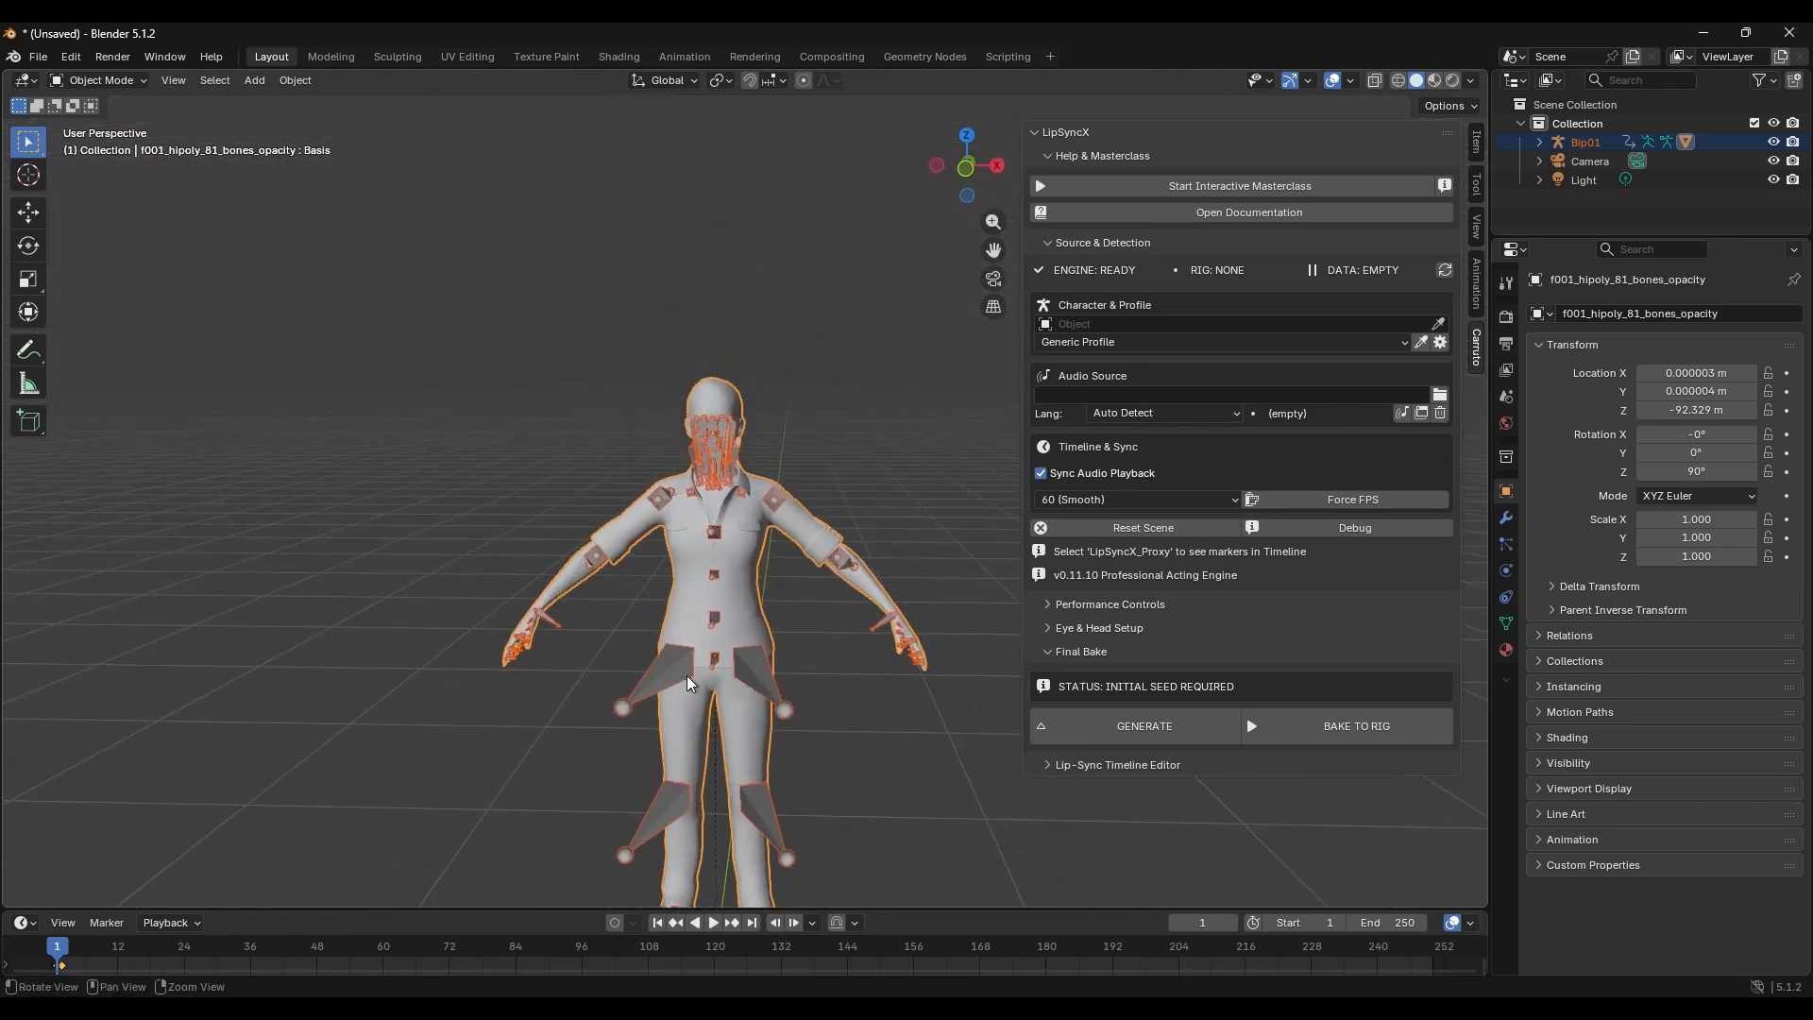
{"action": "left_click", "coordinate": [1437, 82]}
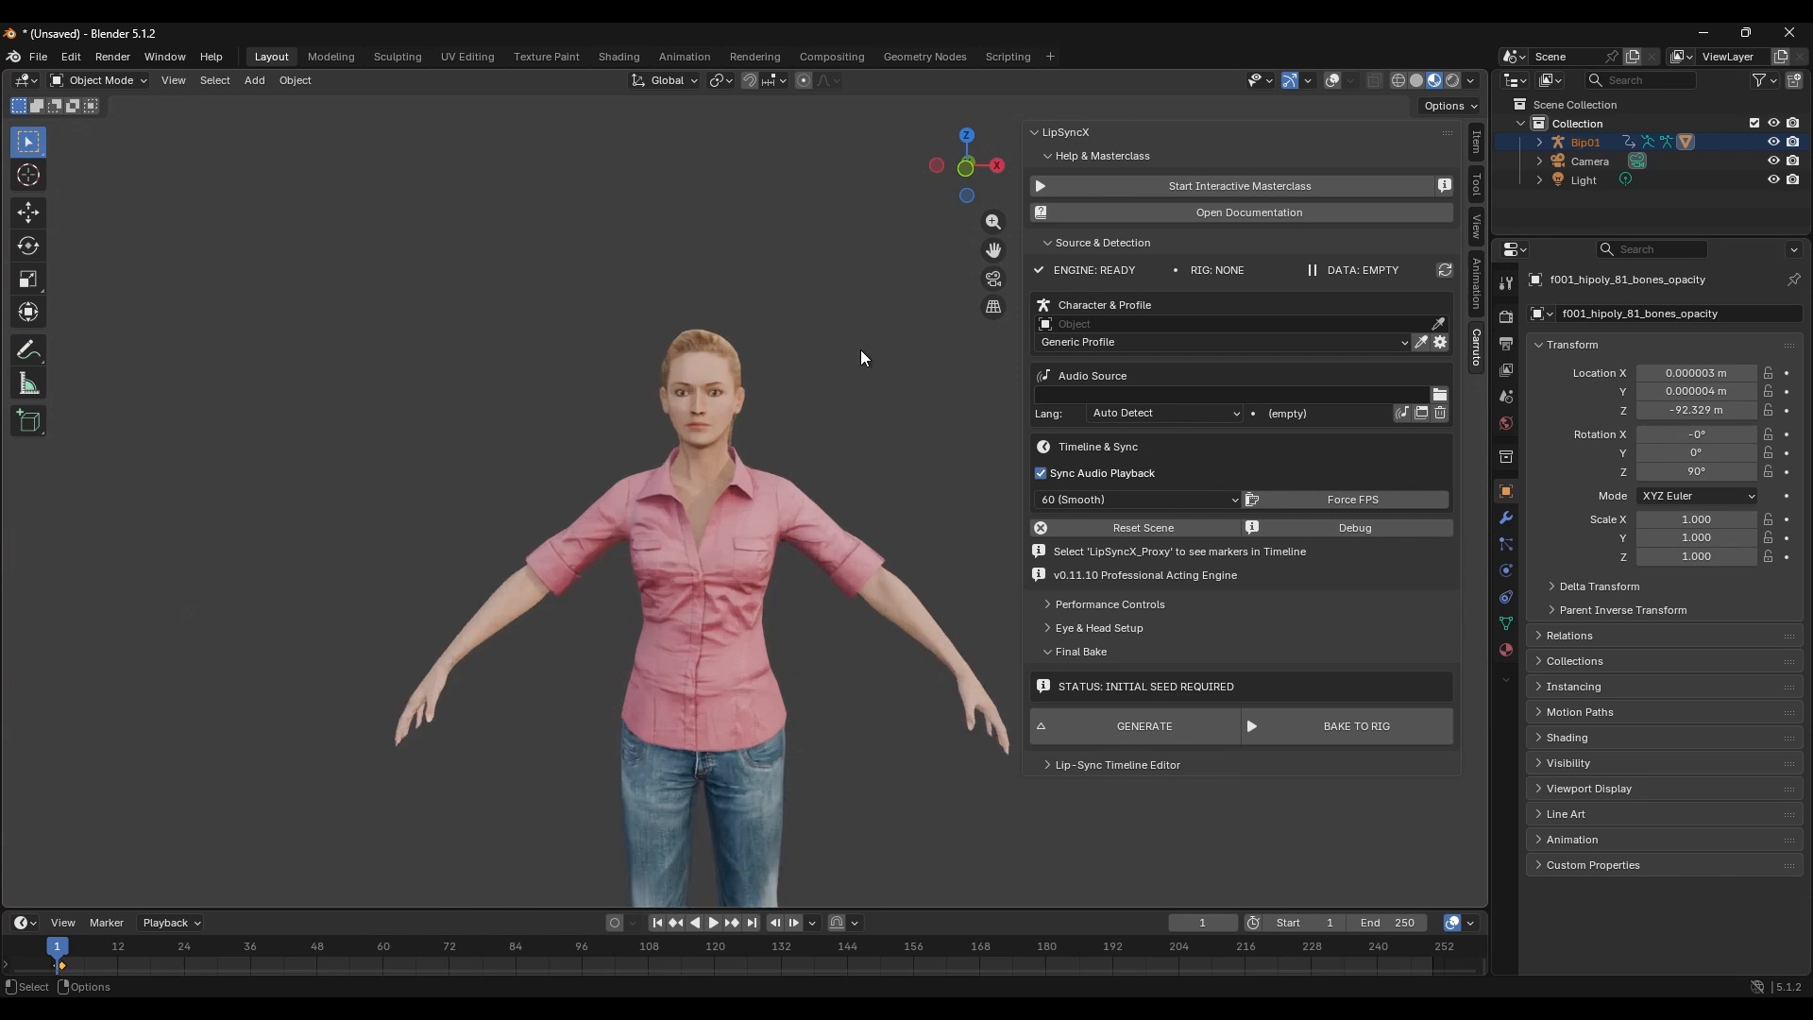
{"action": "scroll", "coordinate": [861, 357], "scroll_direction": "up", "scroll_amount": 4}
{"action": "middle_click_drag", "start_coordinate": [850, 437], "coordinate": [755, 500], "text": "shift"}
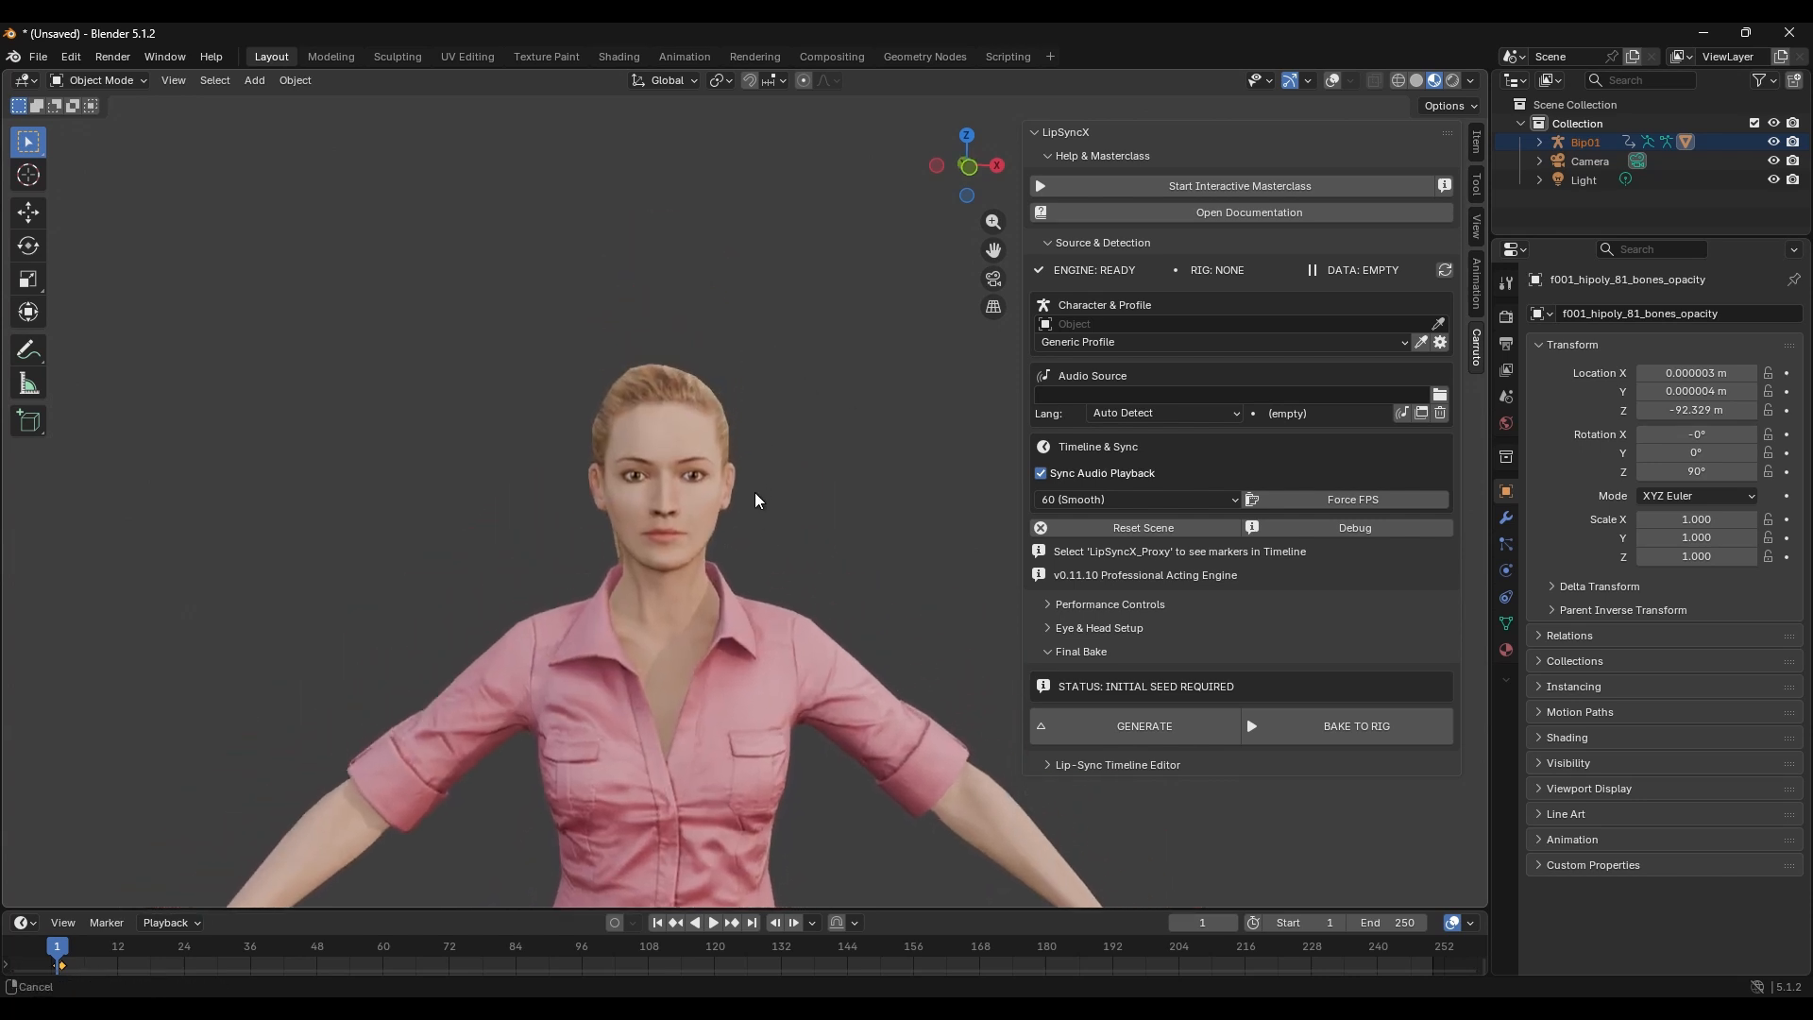
{"action": "scroll", "coordinate": [755, 500], "scroll_direction": "up", "scroll_amount": 2}
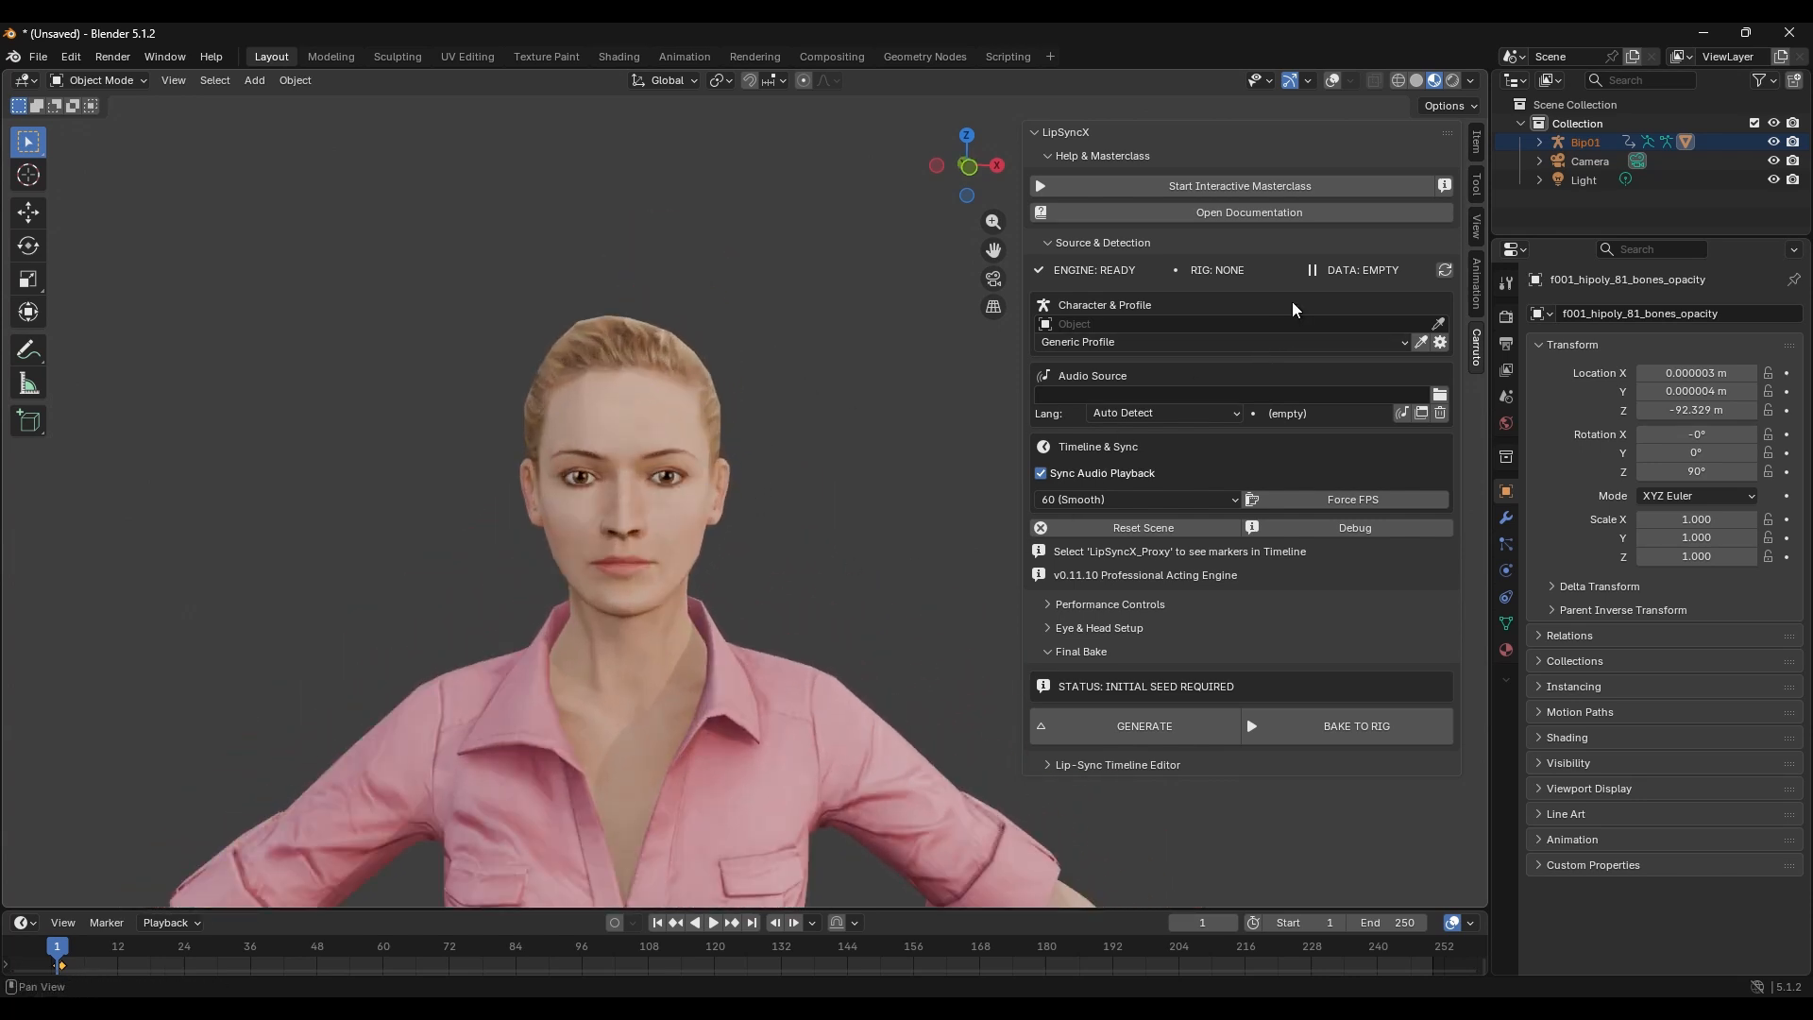
- Assign the Bip01 armature as the LipSyncX character and use the Rocketbox Profile
{"action": "left_click", "coordinate": [1437, 322]}
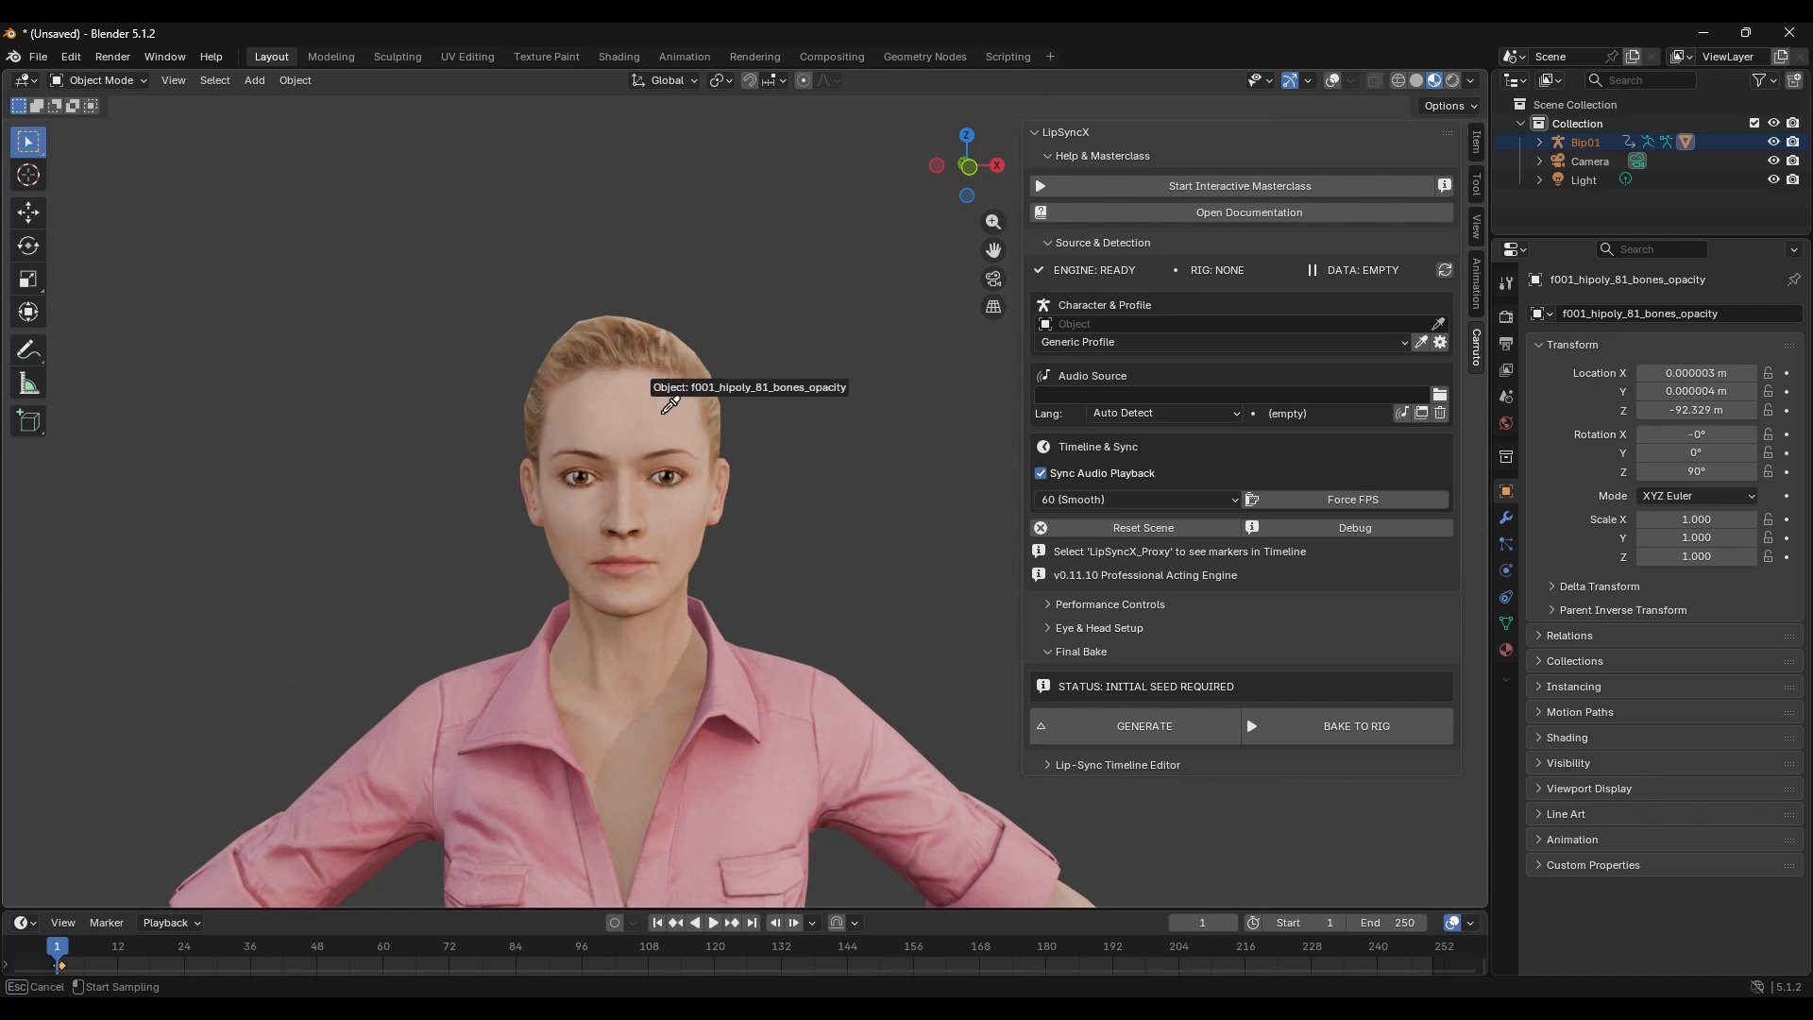
{"action": "left_click", "coordinate": [1586, 144]}
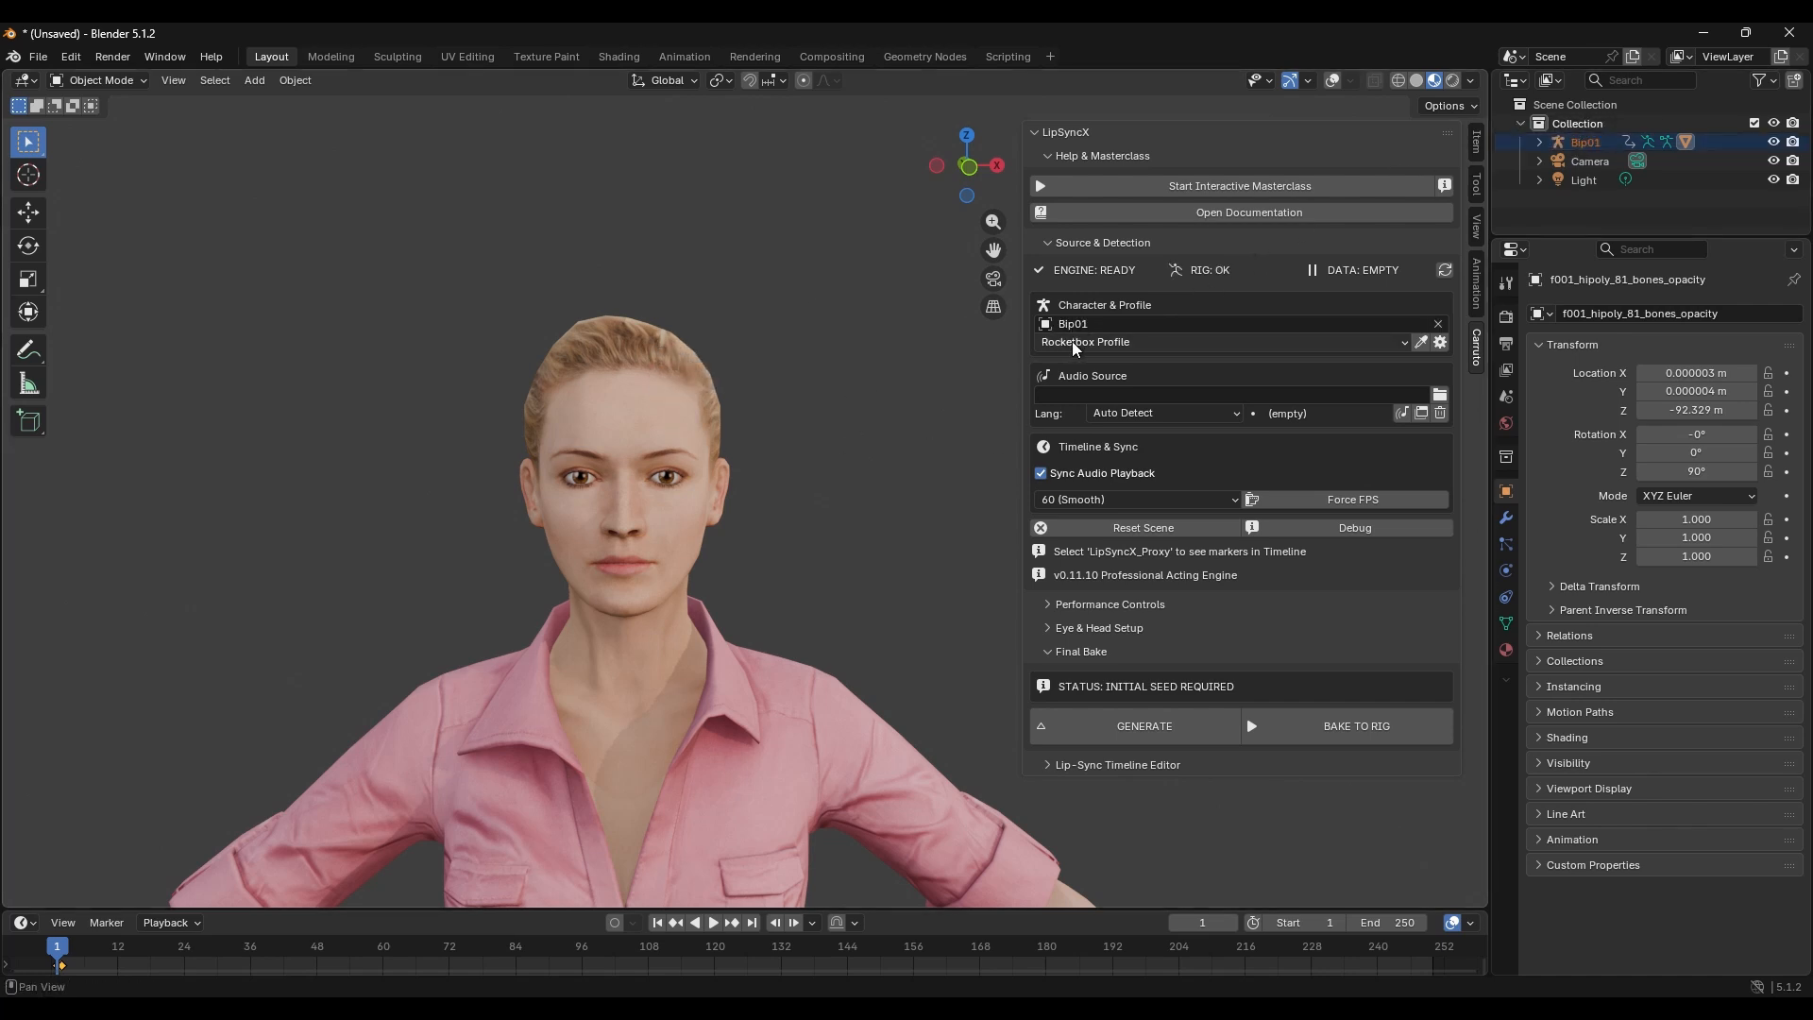
{"action": "left_click", "coordinate": [1390, 344]}
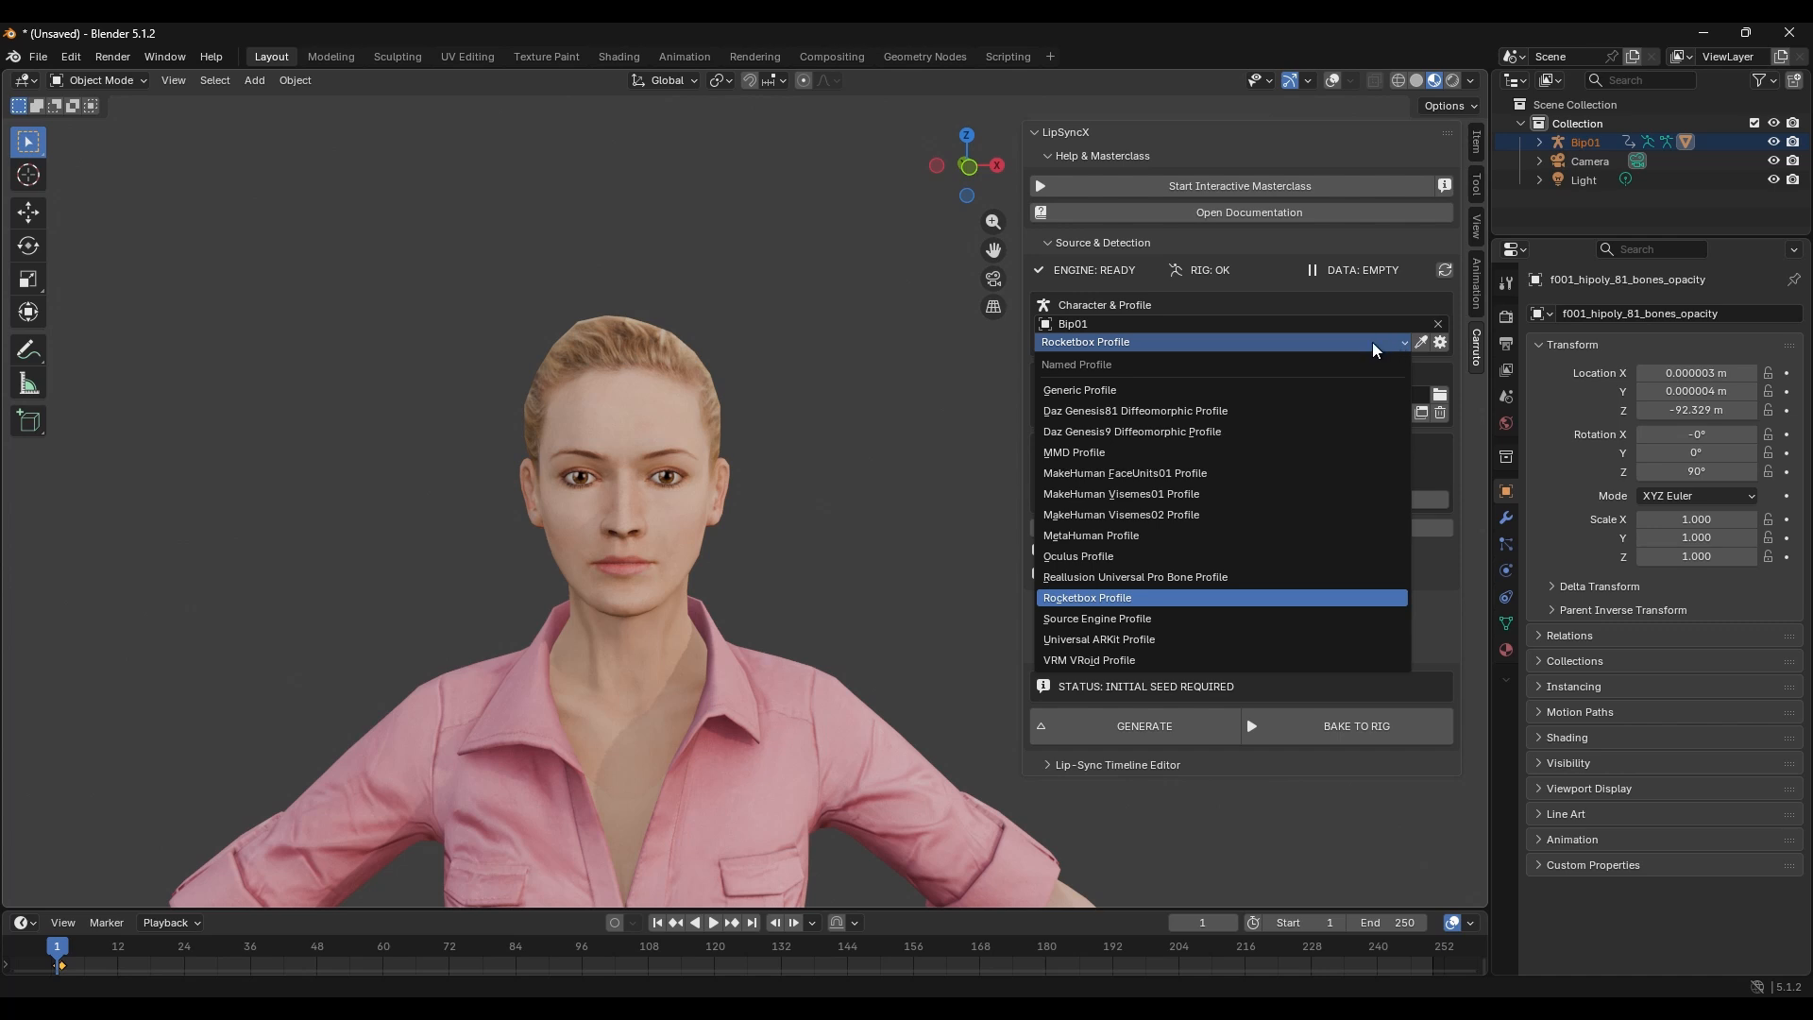
{"action": "left_click", "coordinate": [1100, 597]}
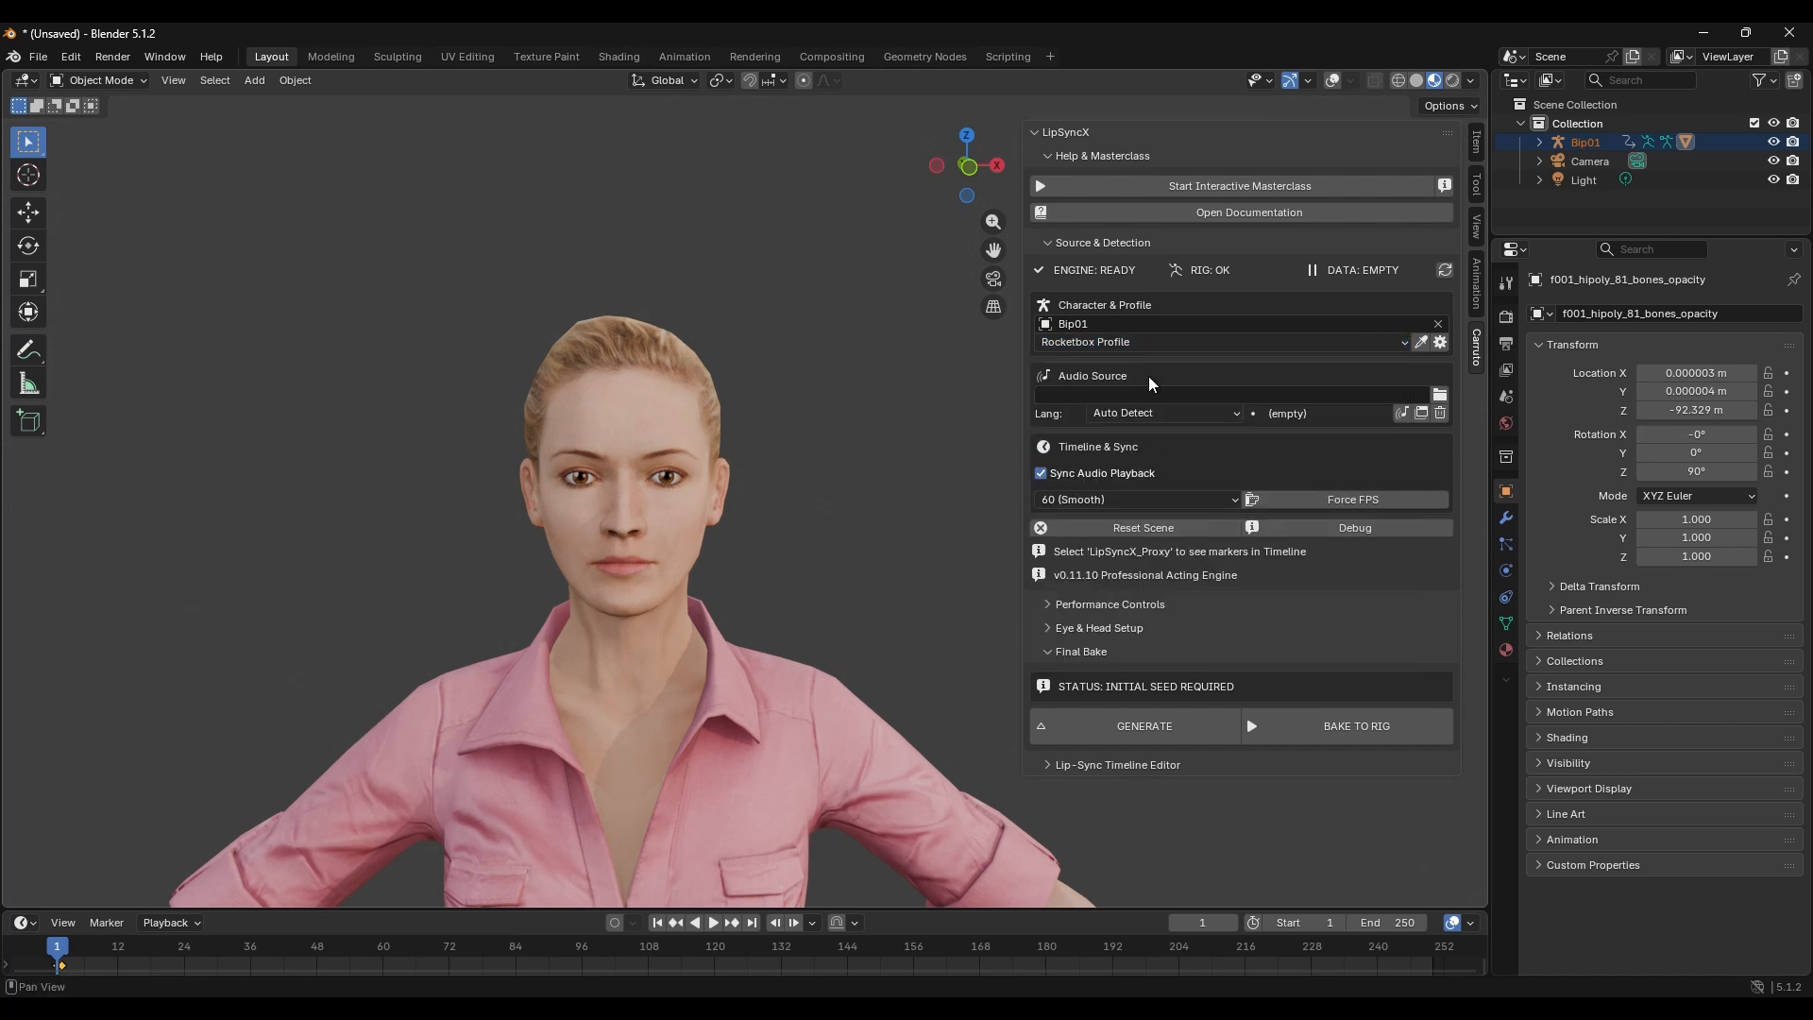
- Load Dive.mp3 from the Downloads\VisemeX folder as the audio source and keep the language on Auto Detect
{"action": "left_click", "coordinate": [1439, 395]}
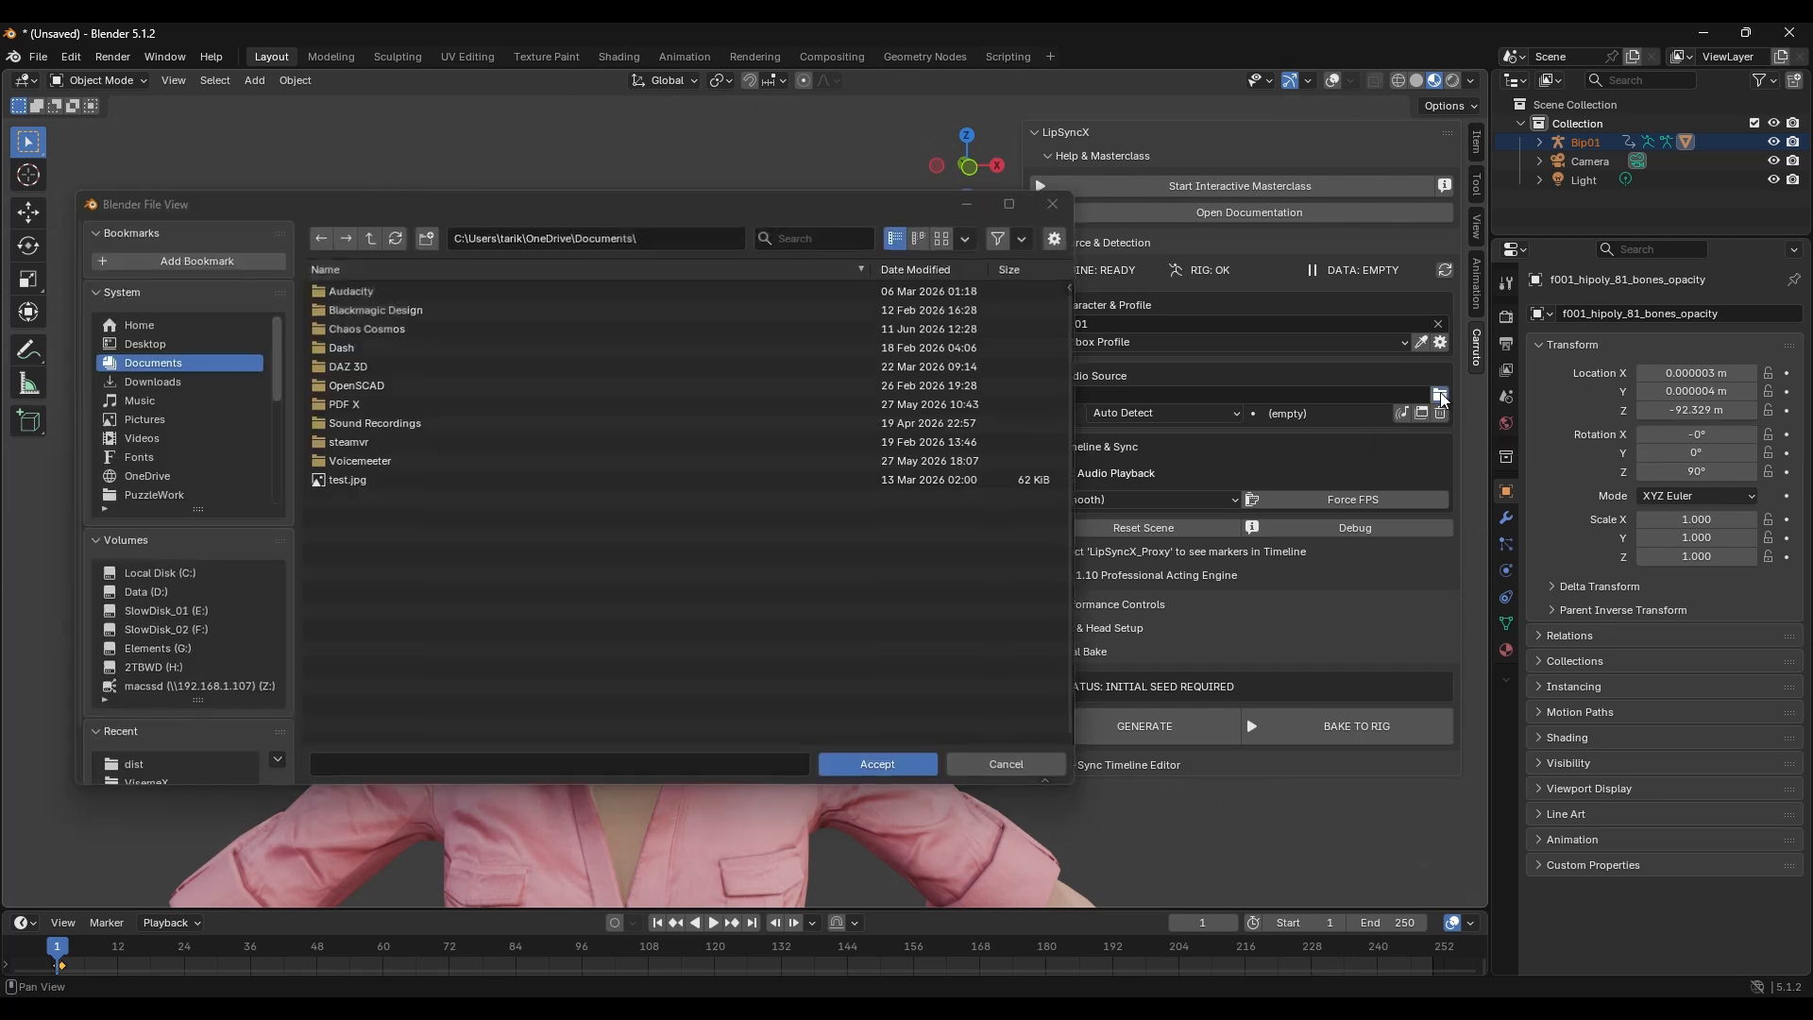
{"action": "left_click", "coordinate": [1053, 219]}
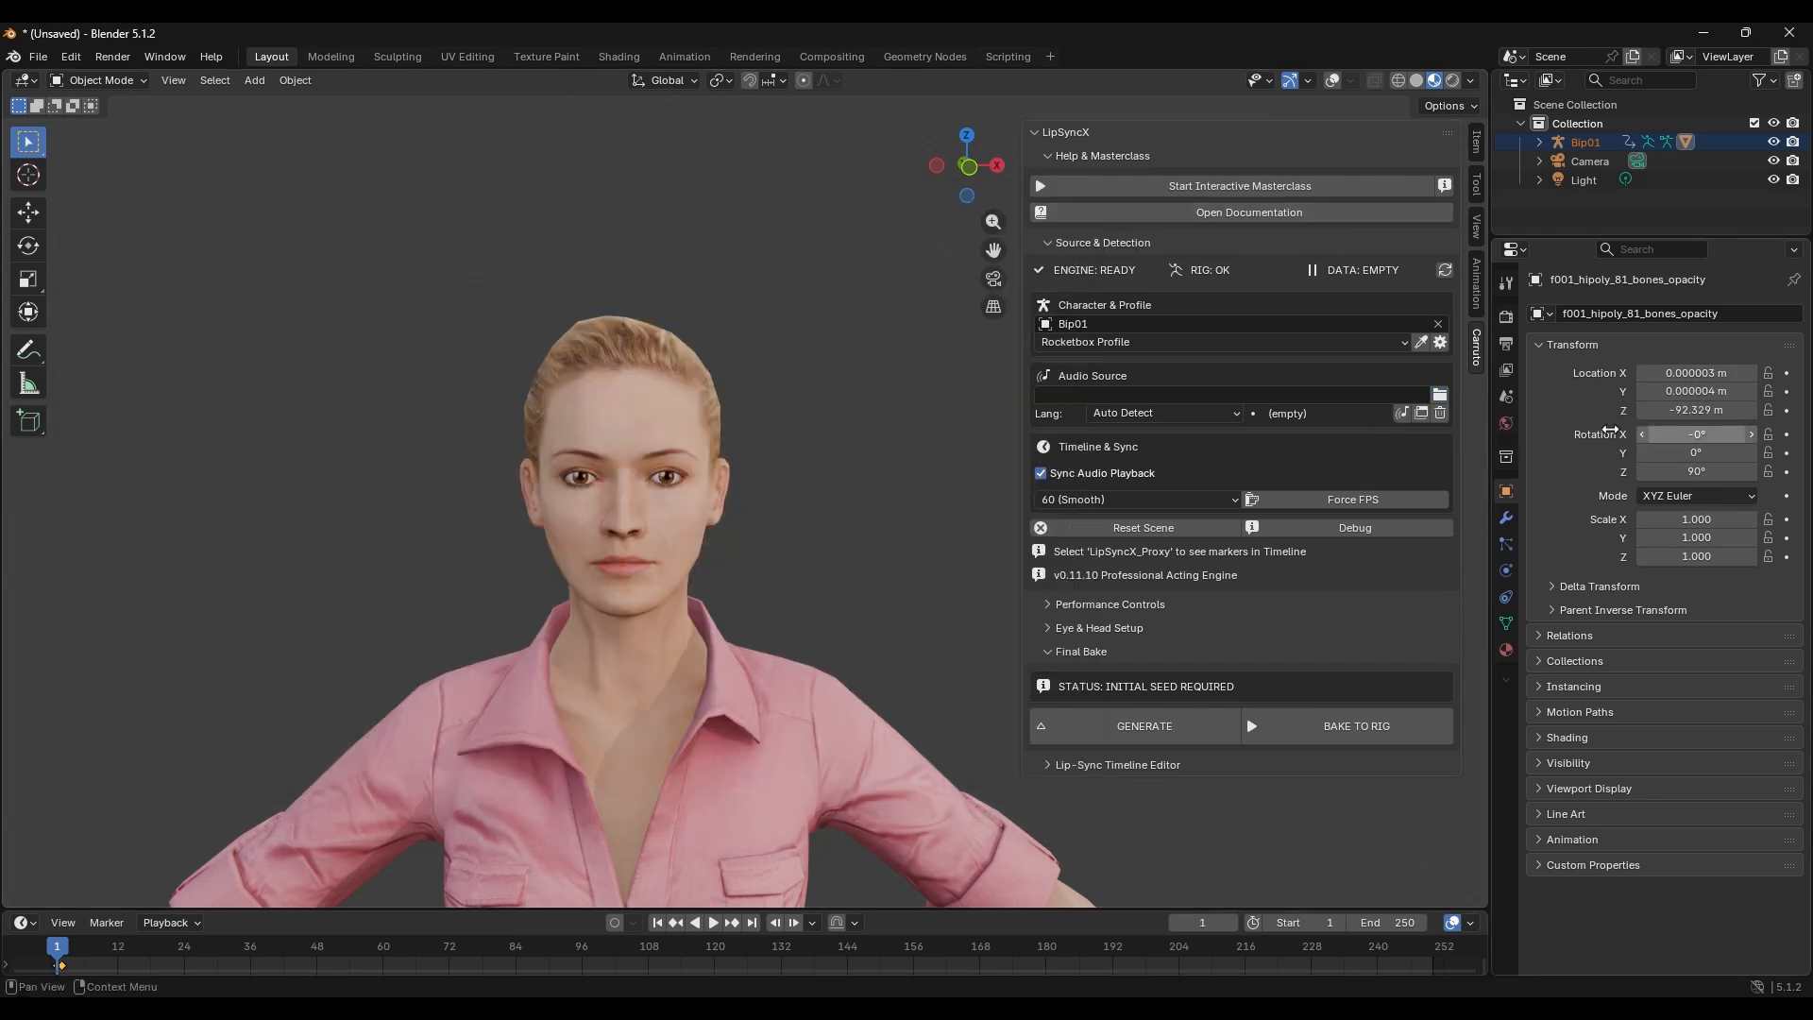
{"action": "left_click", "coordinate": [1440, 394]}
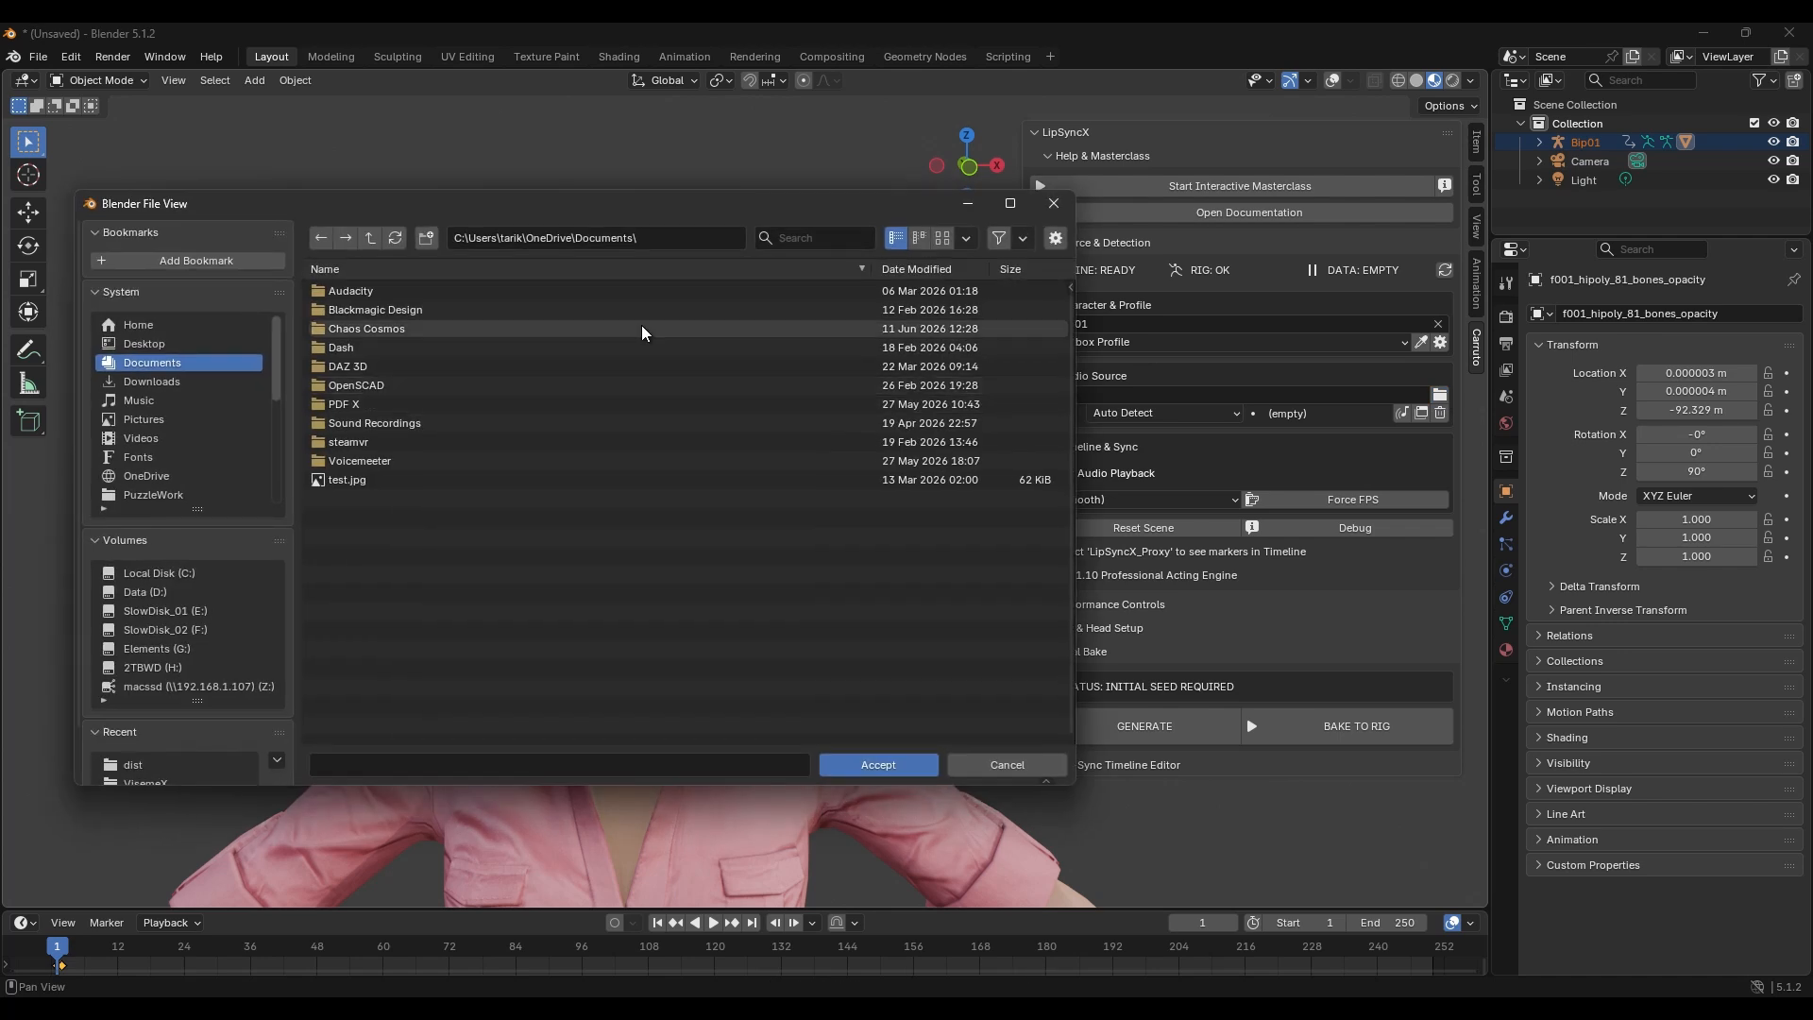
{"action": "left_click", "coordinate": [203, 362]}
{"action": "left_click", "coordinate": [201, 380]}
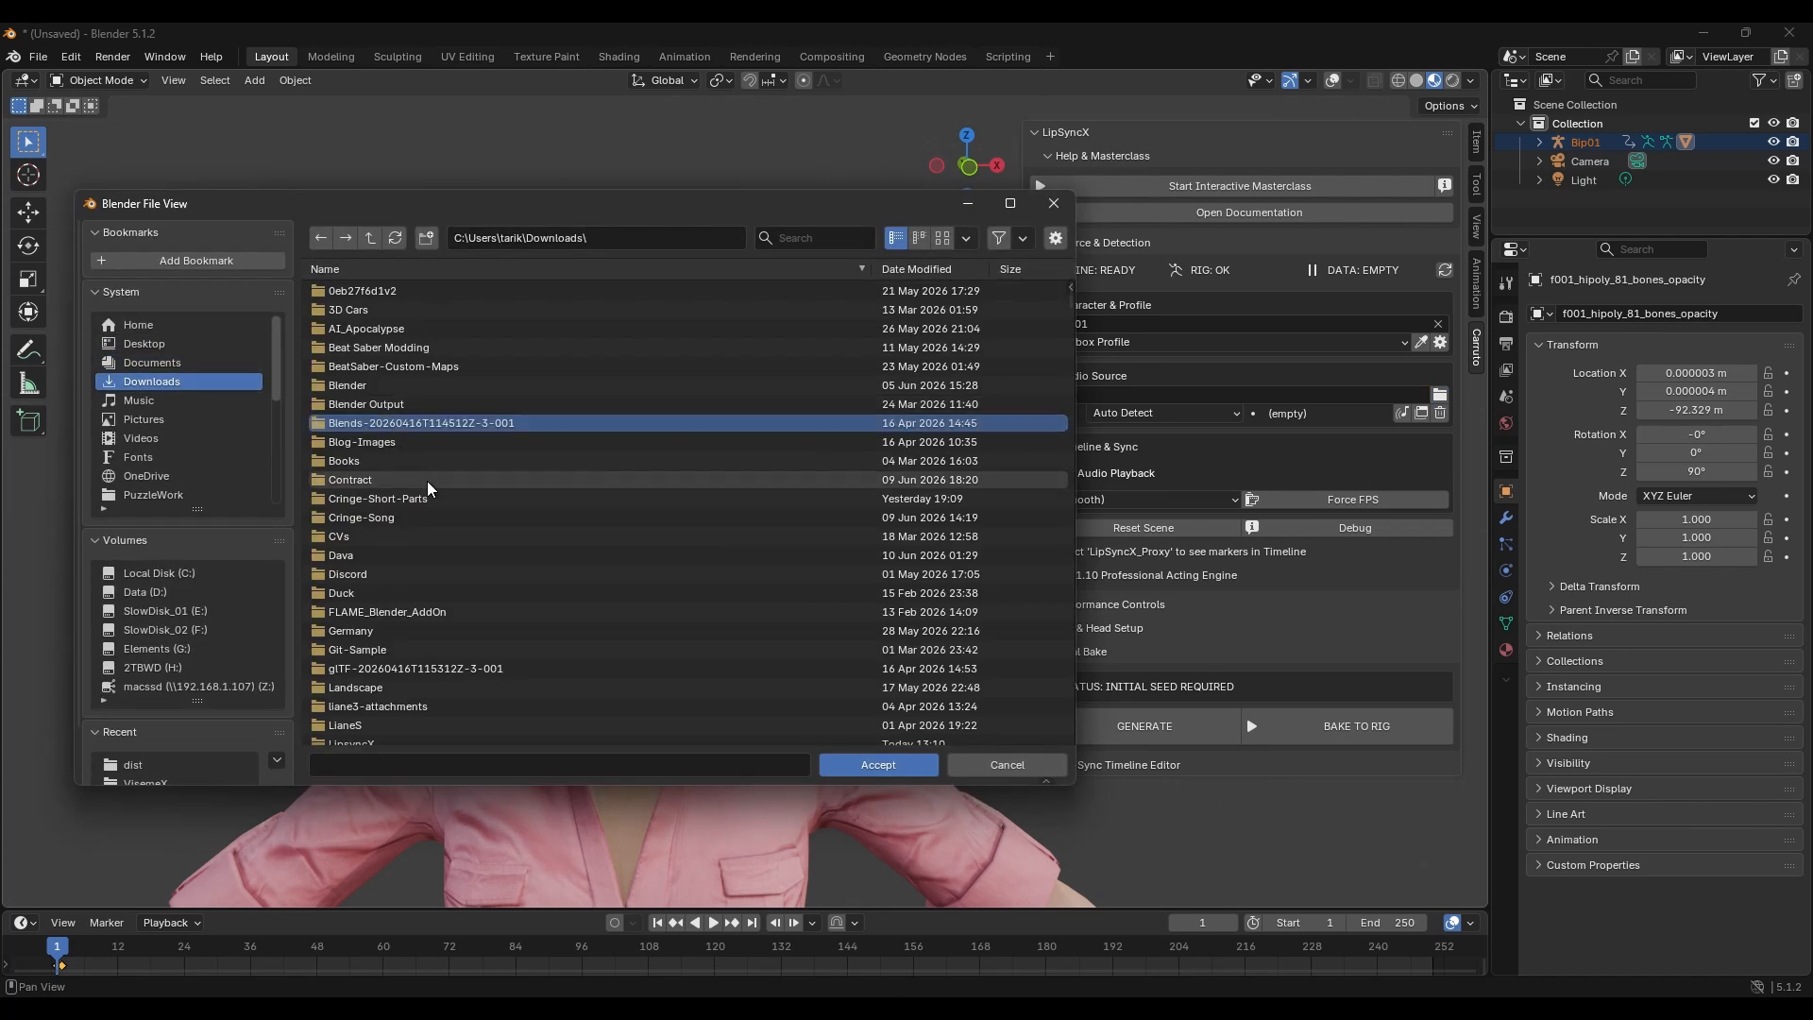
{"action": "scroll", "coordinate": [422, 566], "scroll_direction": "down", "scroll_amount": 15}
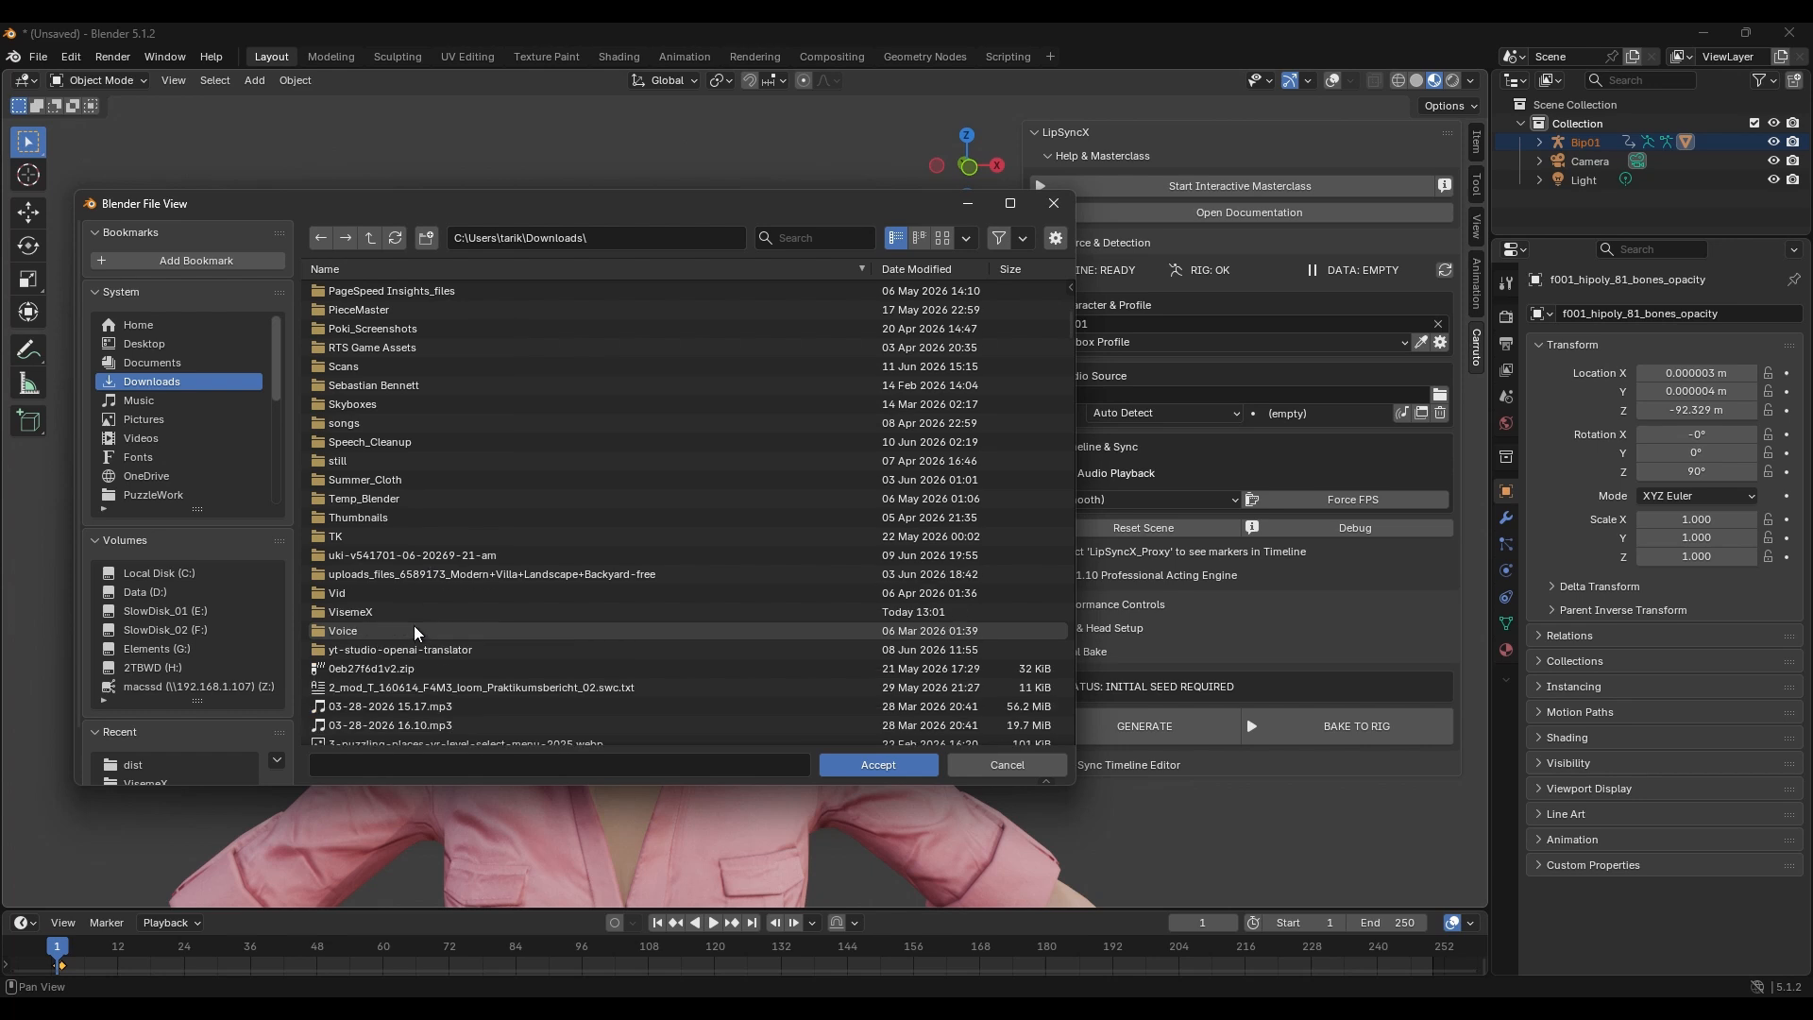
{"action": "left_click", "coordinate": [385, 613]}
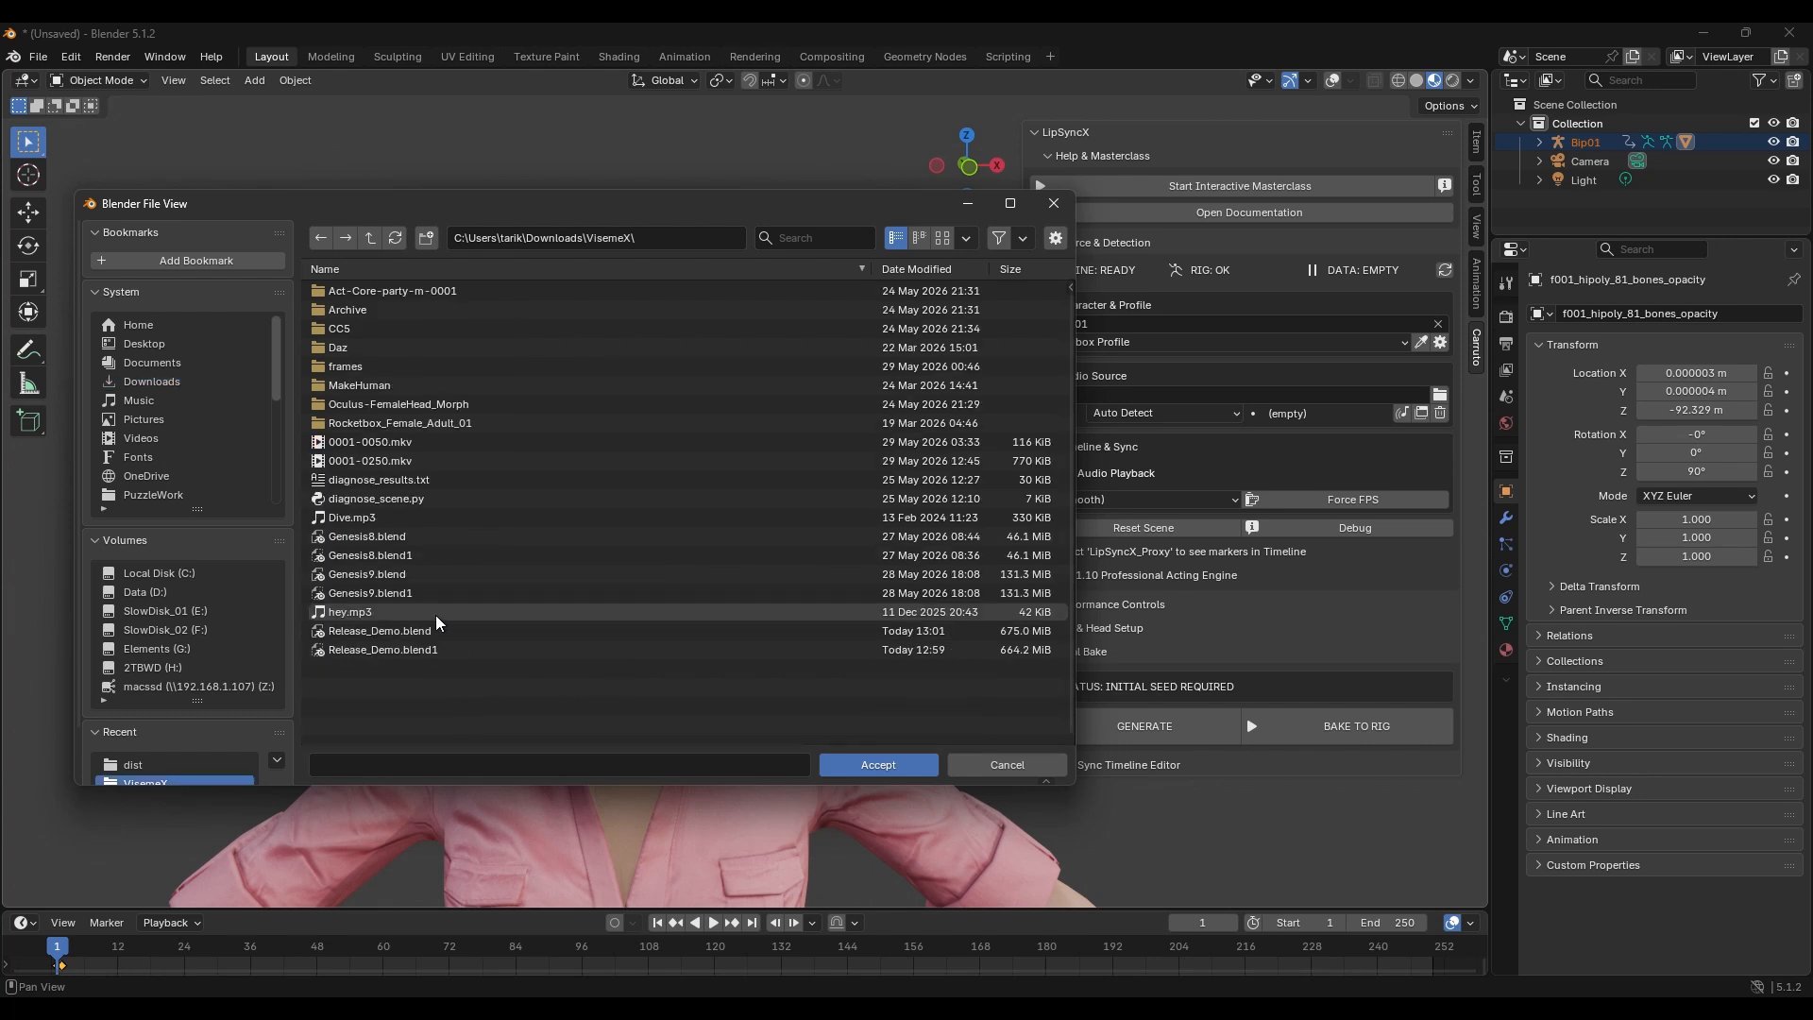
{"action": "double_click", "coordinate": [372, 517]}
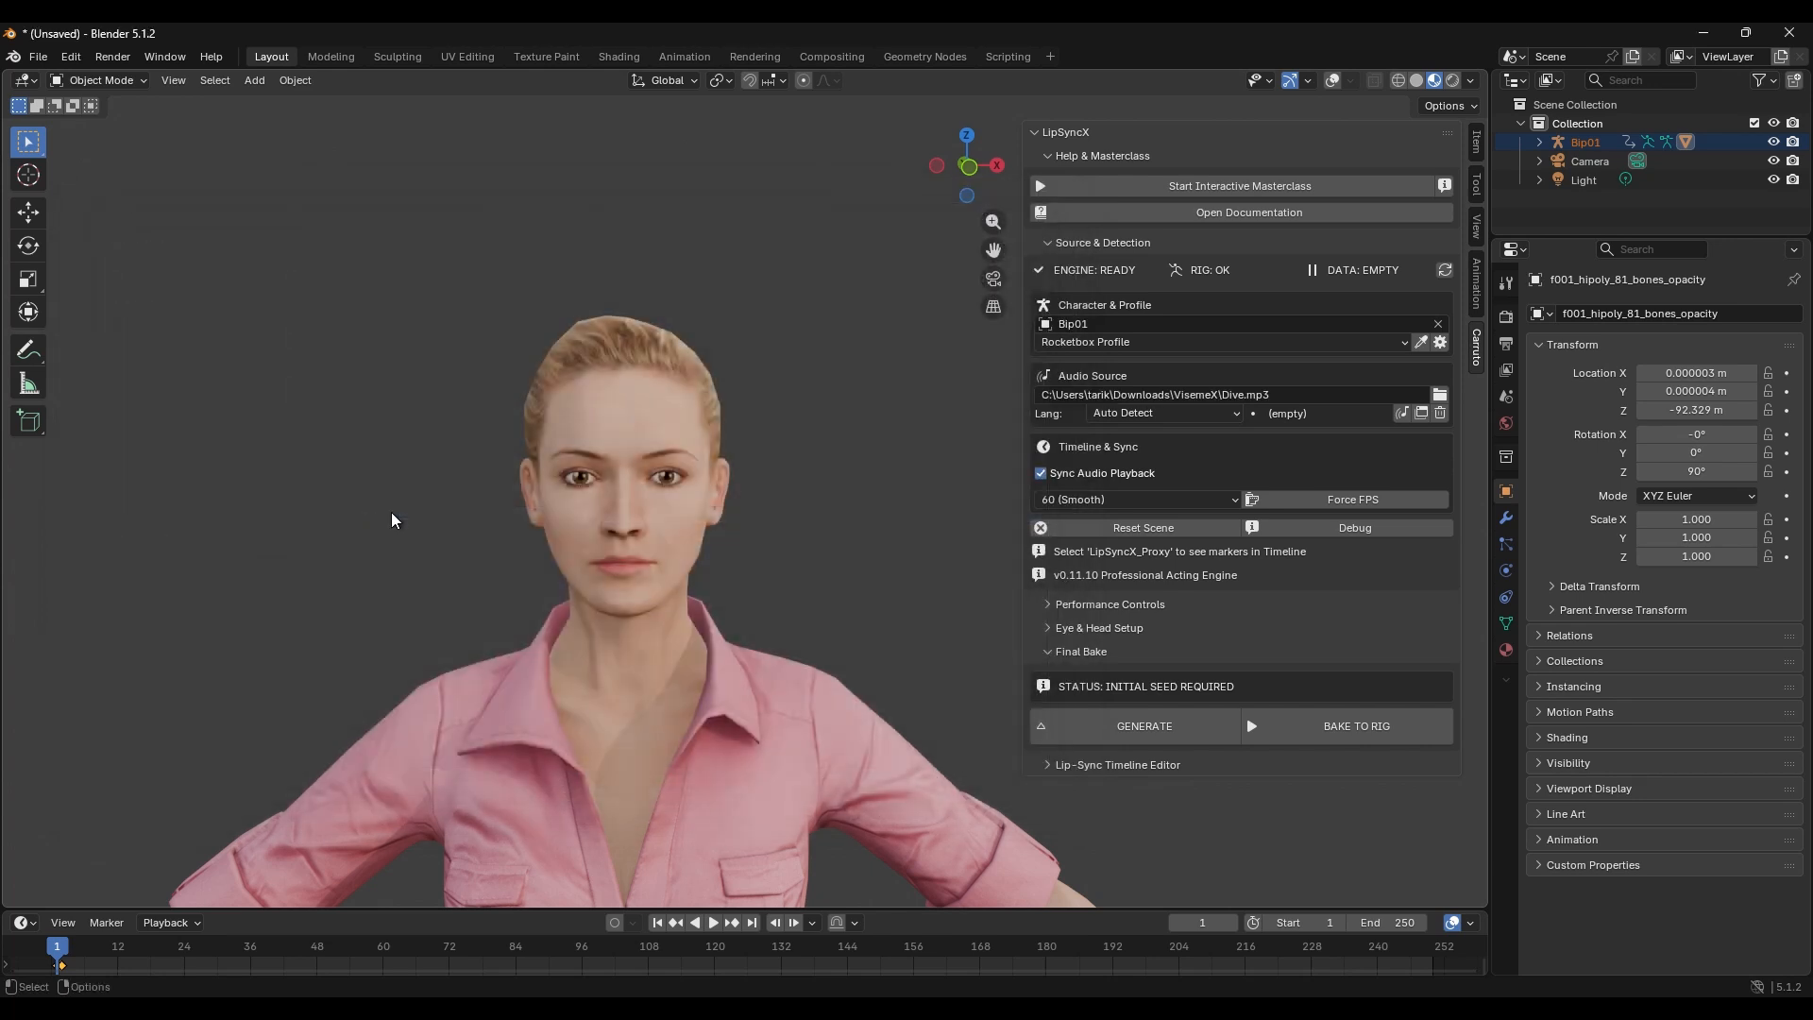
{"action": "left_click", "coordinate": [1124, 417]}
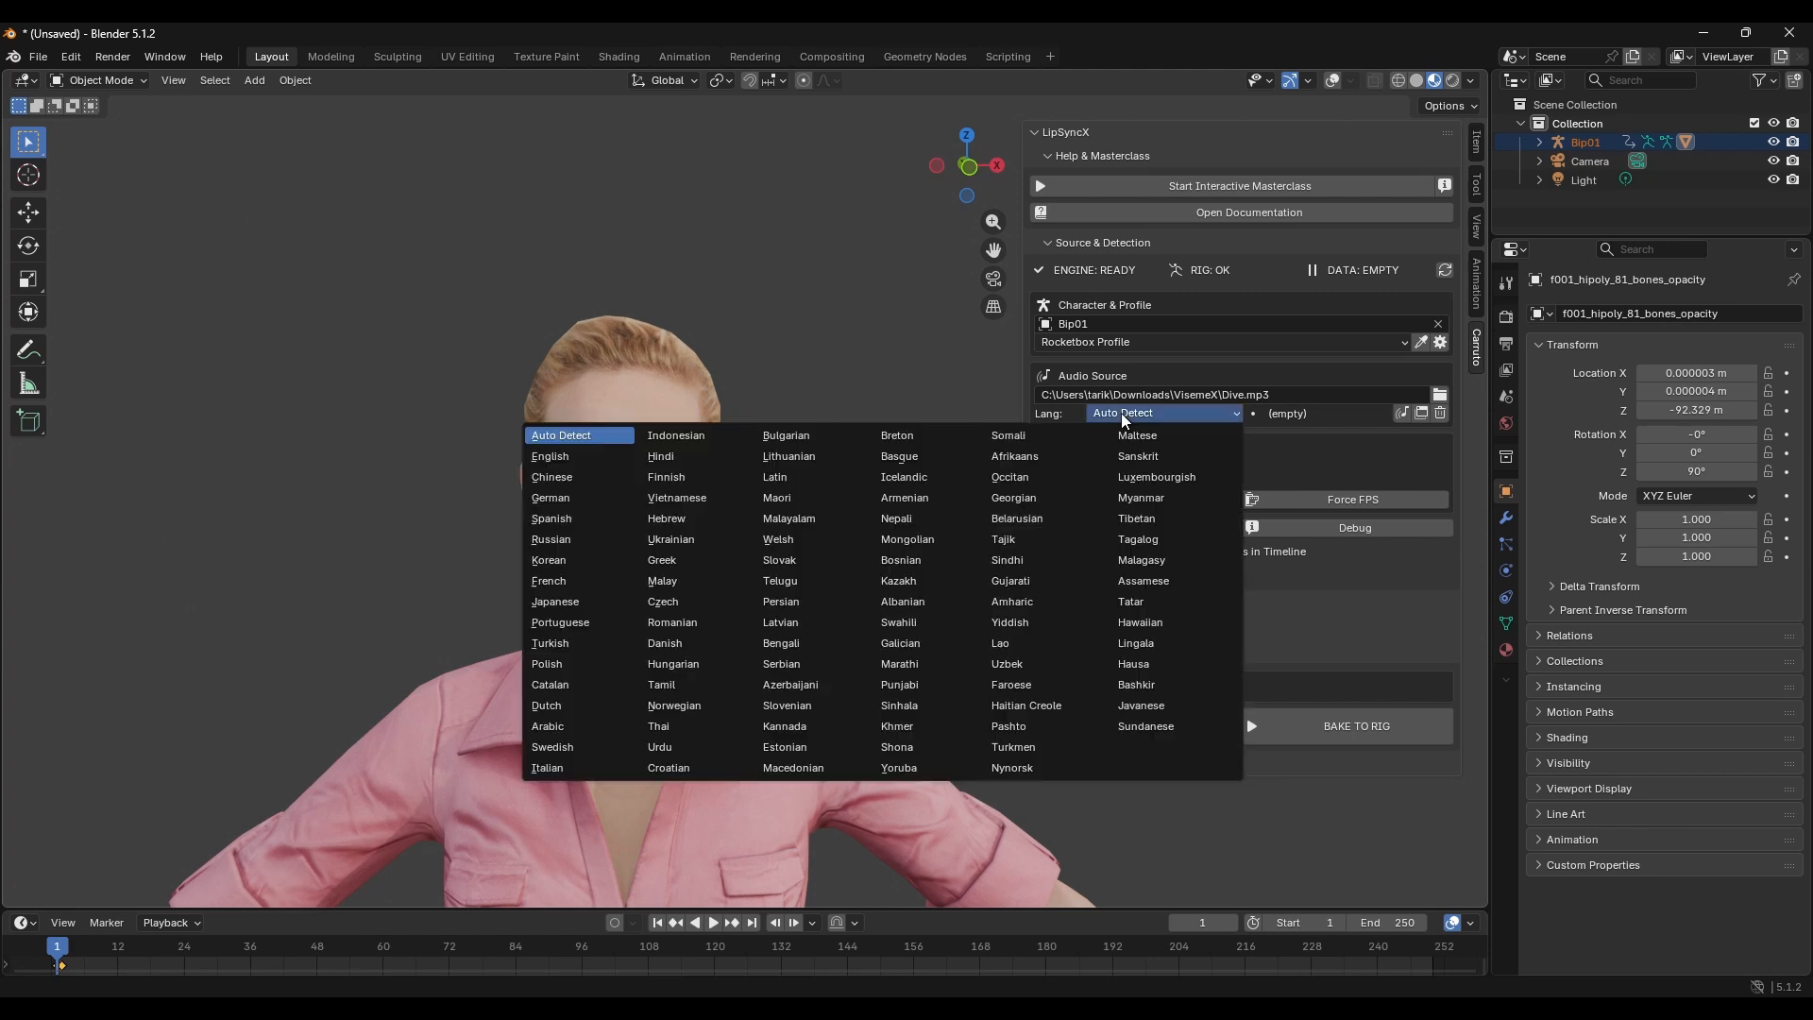
{"action": "left_click", "coordinate": [570, 436]}
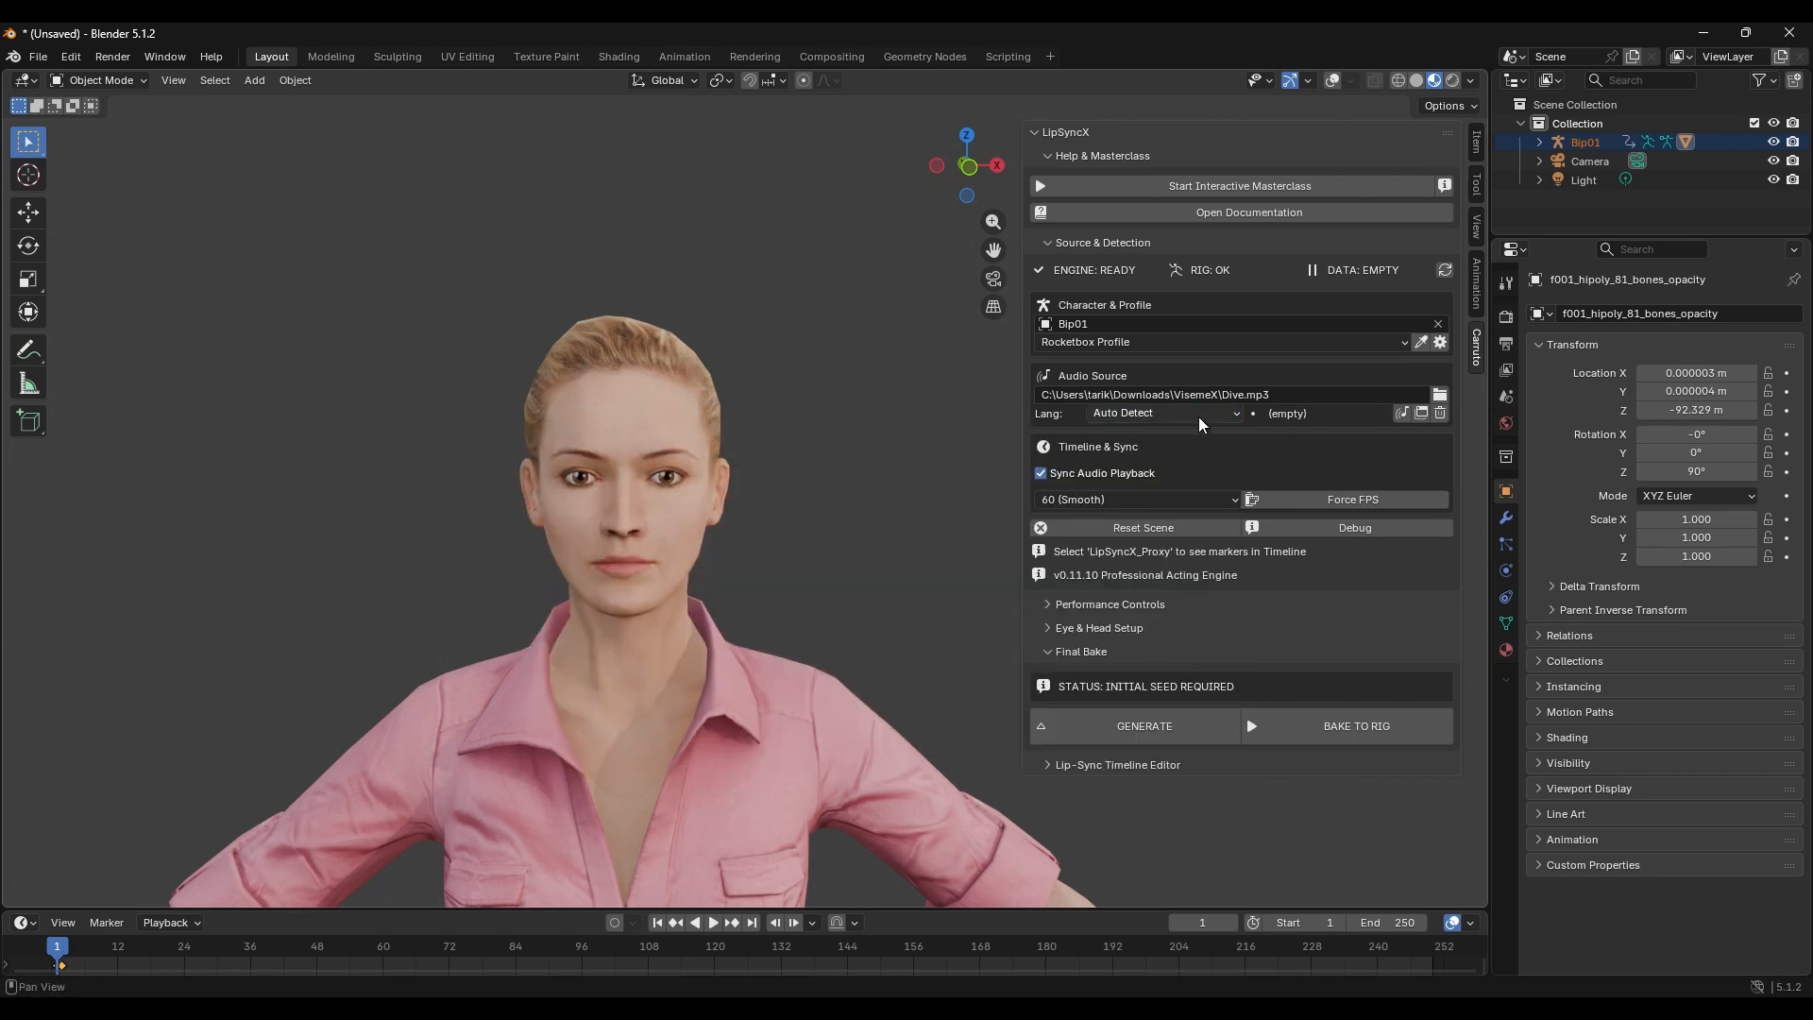
{"action": "left_click", "coordinate": [1423, 417]}
{"action": "left_click", "coordinate": [1256, 445]}
{"action": "type", "text": "as"}
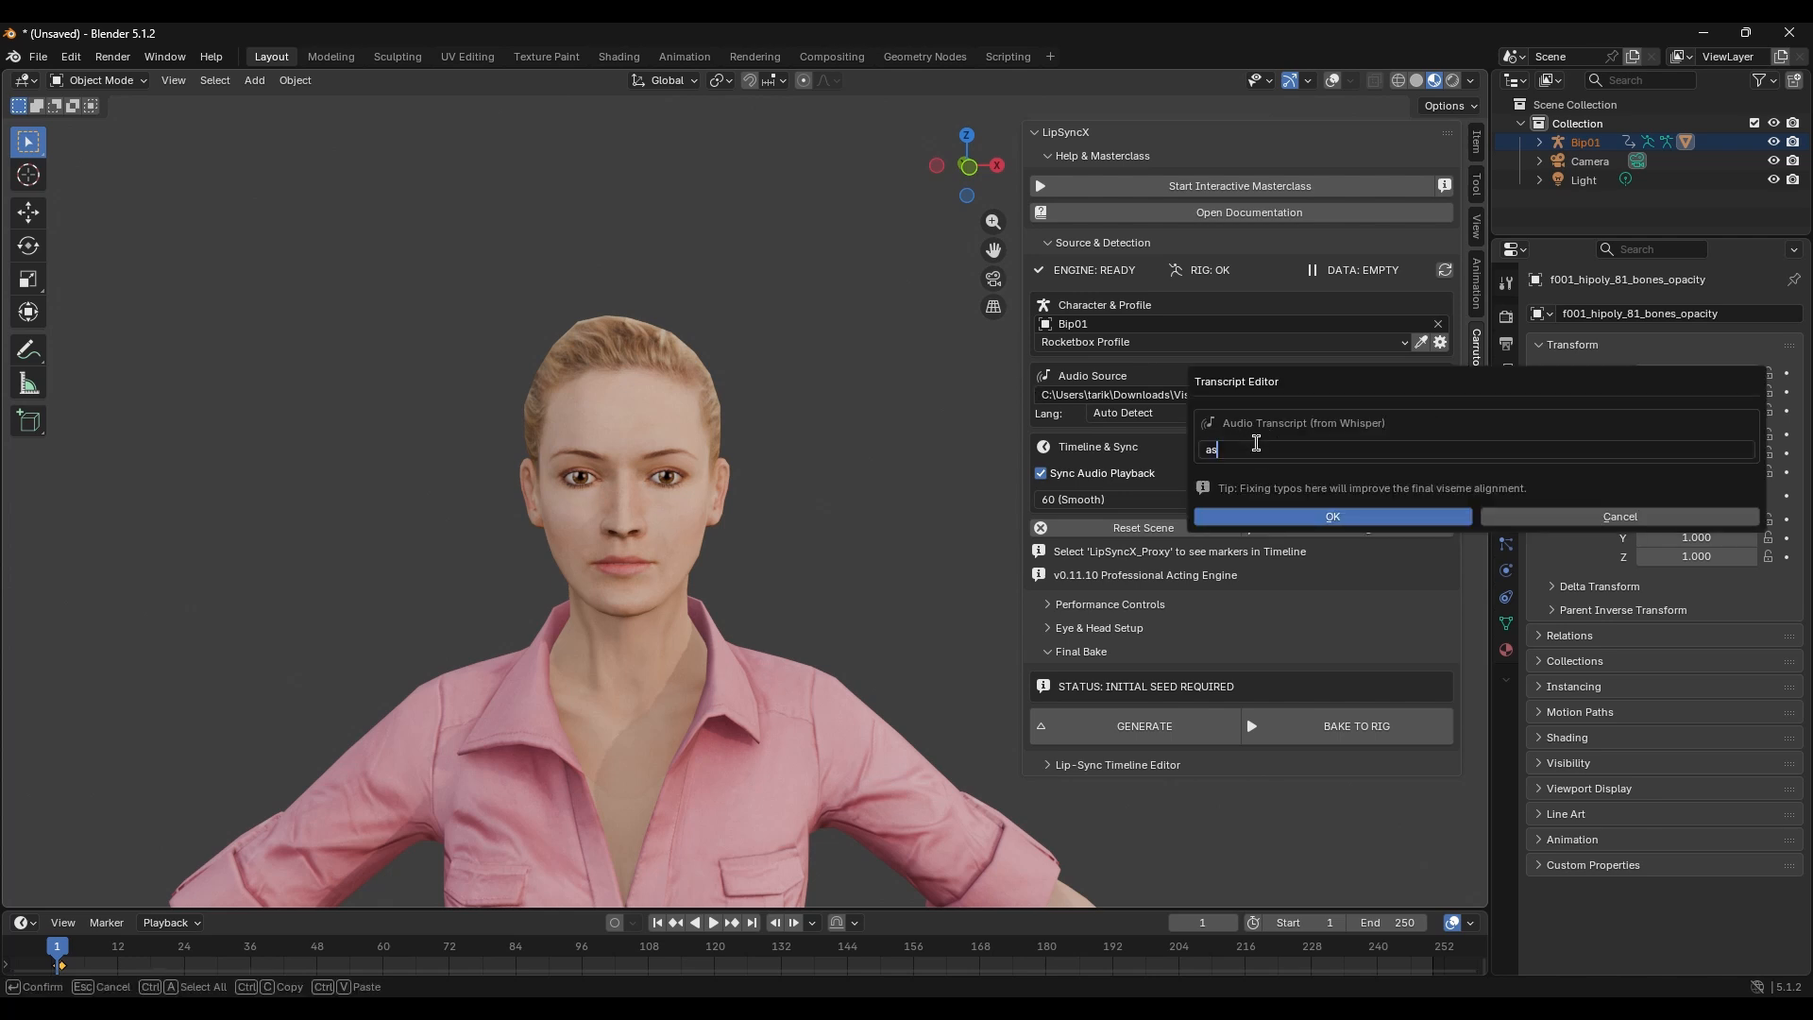
{"action": "type", "text": "dsdsa"}
{"action": "key", "text": "ctrl+a"}
{"action": "key", "text": "BackSpace"}
{"action": "left_click", "coordinate": [1551, 518]}
{"action": "left_click", "coordinate": [1558, 522]}
- Transcribe the loaded audio and review the resulting text in the Transcript Editor without changing it
{"action": "left_click", "coordinate": [1403, 416]}
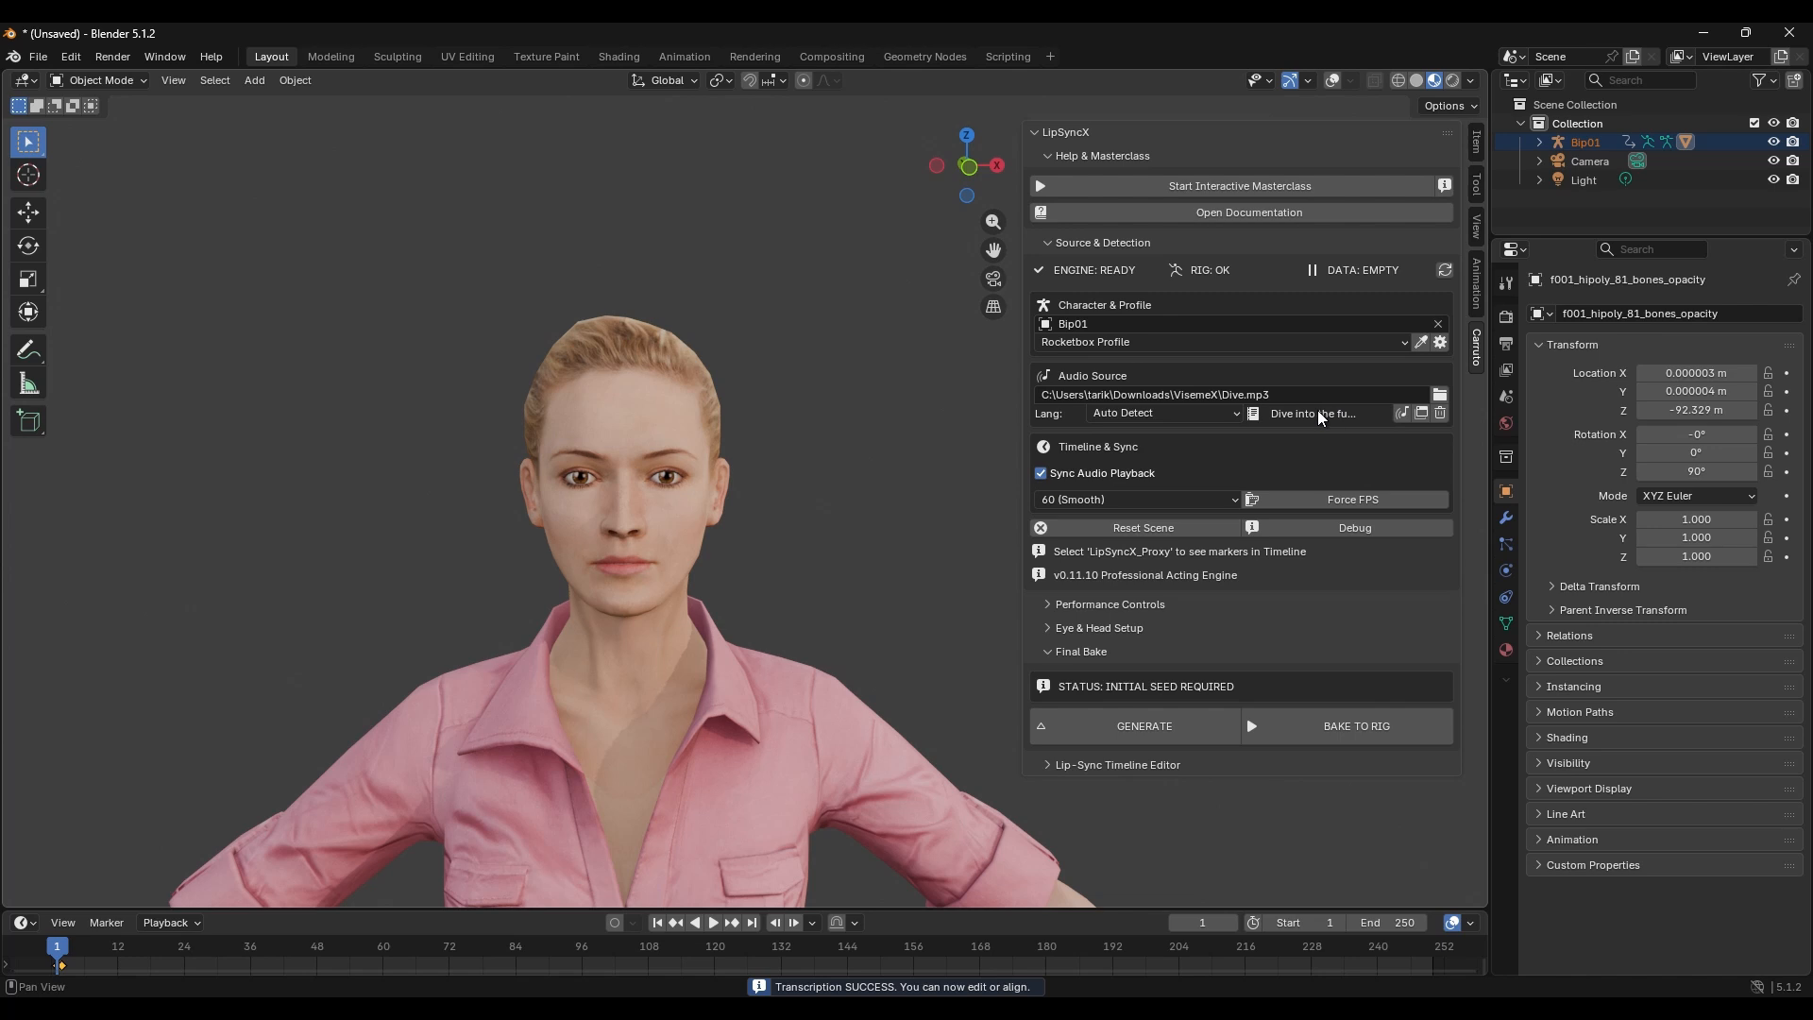
{"action": "left_click", "coordinate": [1421, 413]}
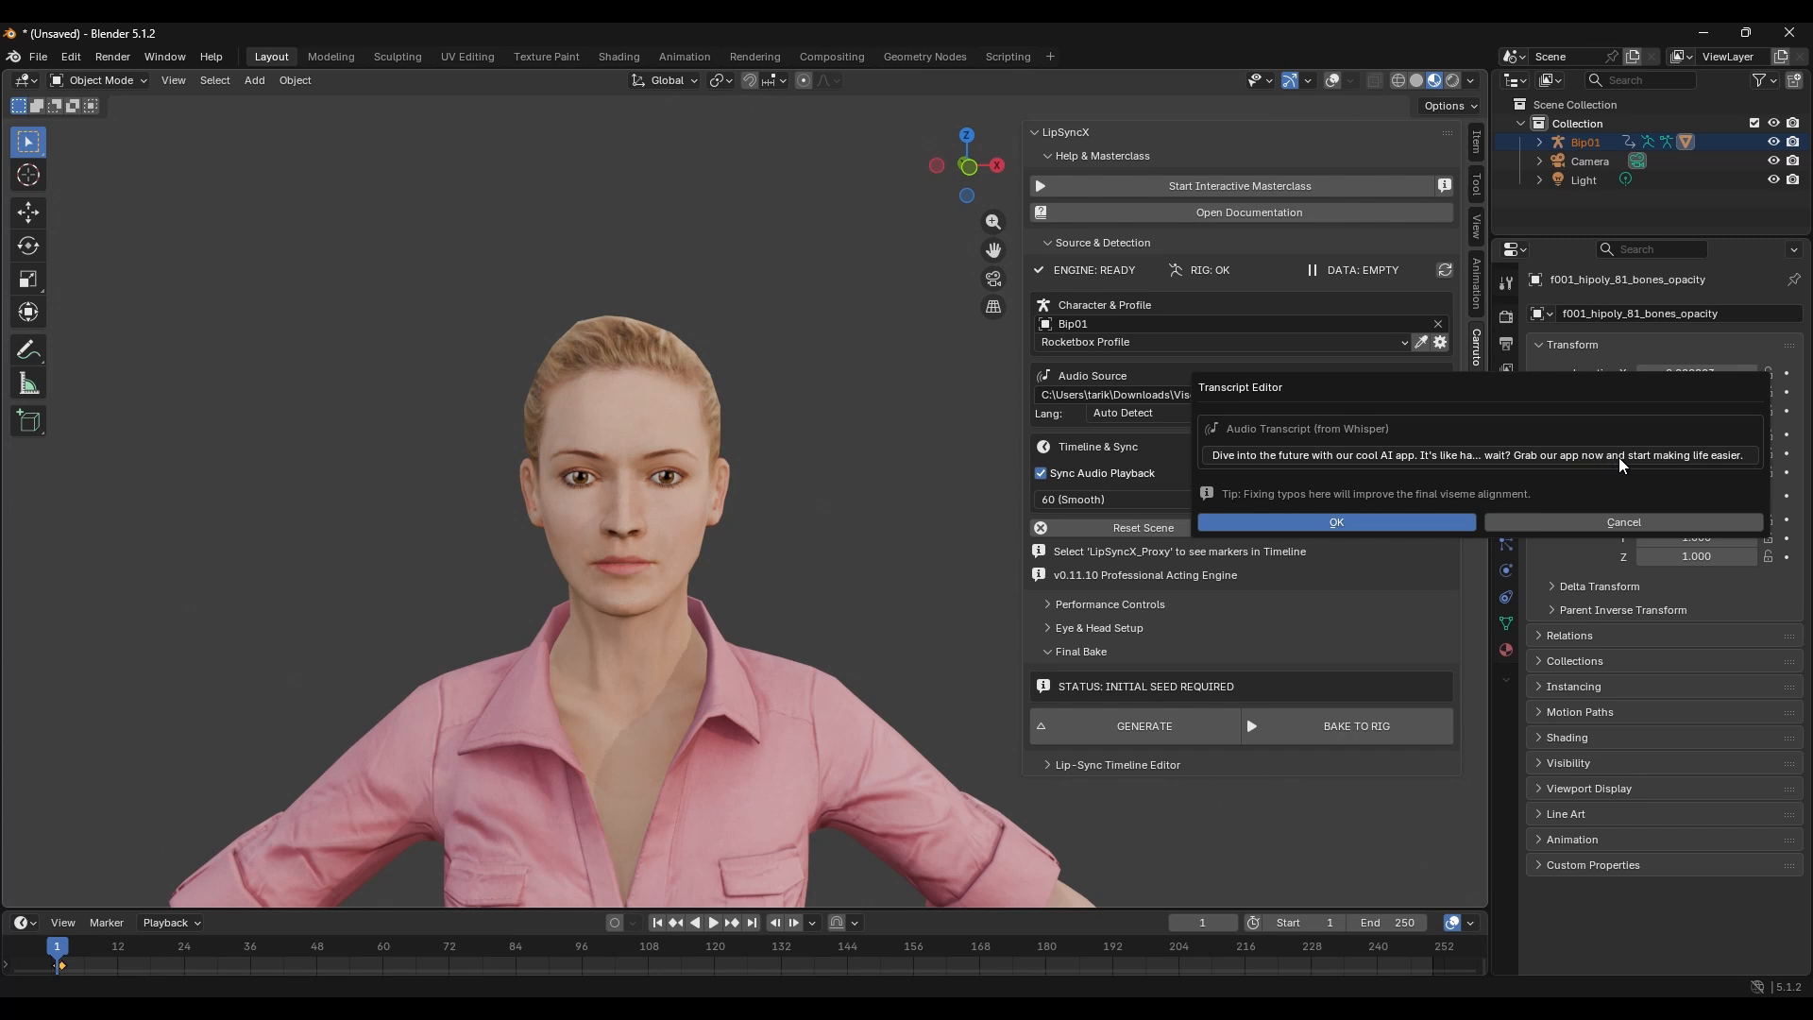
{"action": "left_click", "coordinate": [1616, 521]}
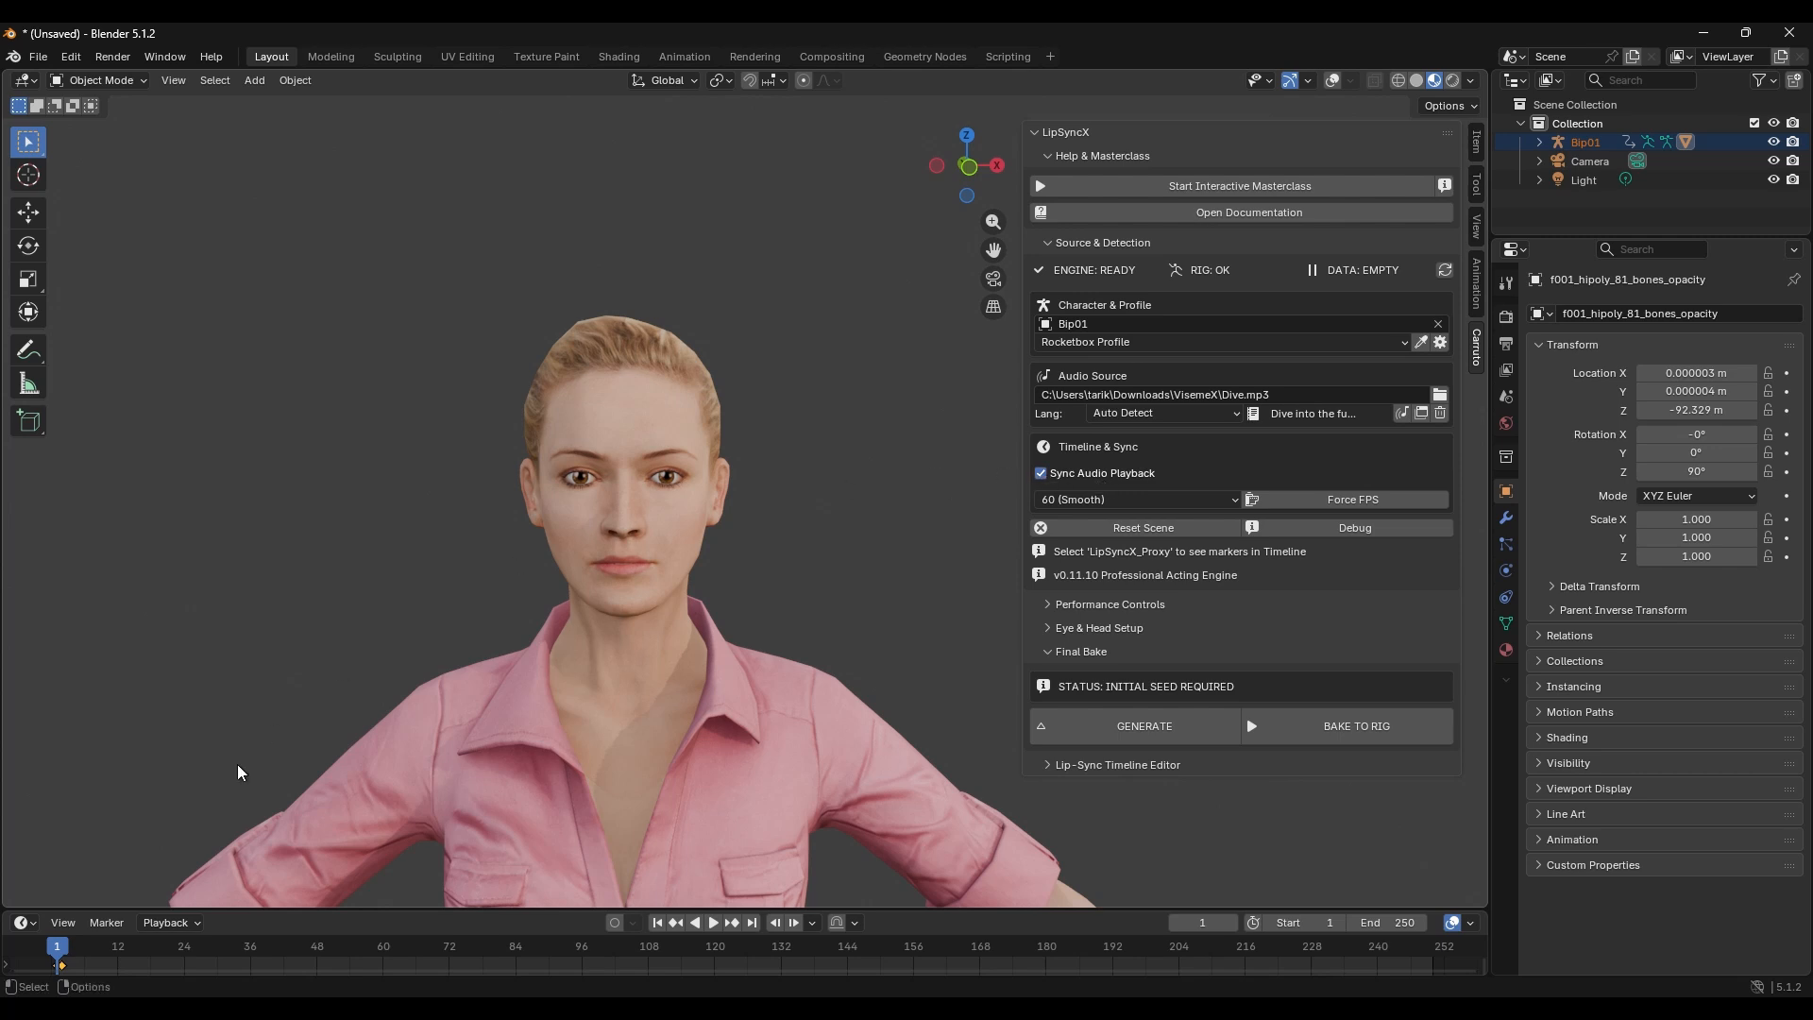
- Enlarge the timeline area, show its channel list, and keep the playback sync mode on Sync to Audio
{"action": "left_click_drag", "start_coordinate": [321, 906], "coordinate": [162, 708]}
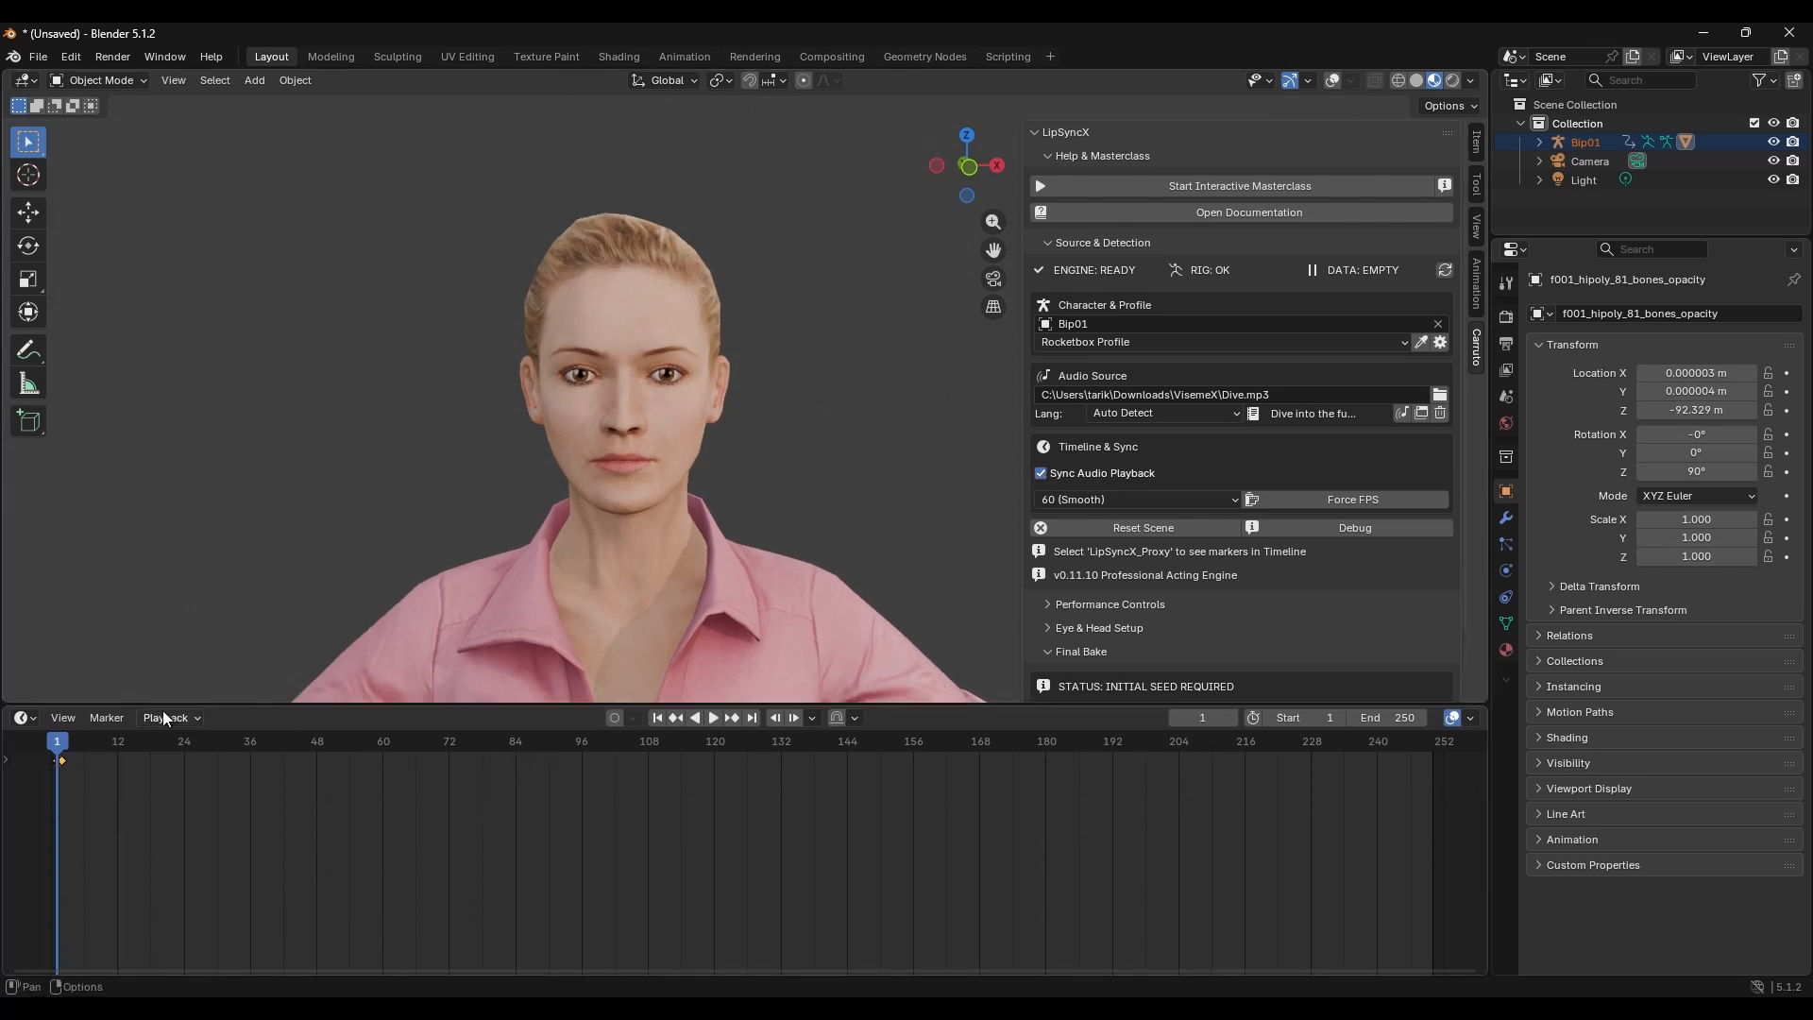
{"action": "left_click", "coordinate": [27, 720]}
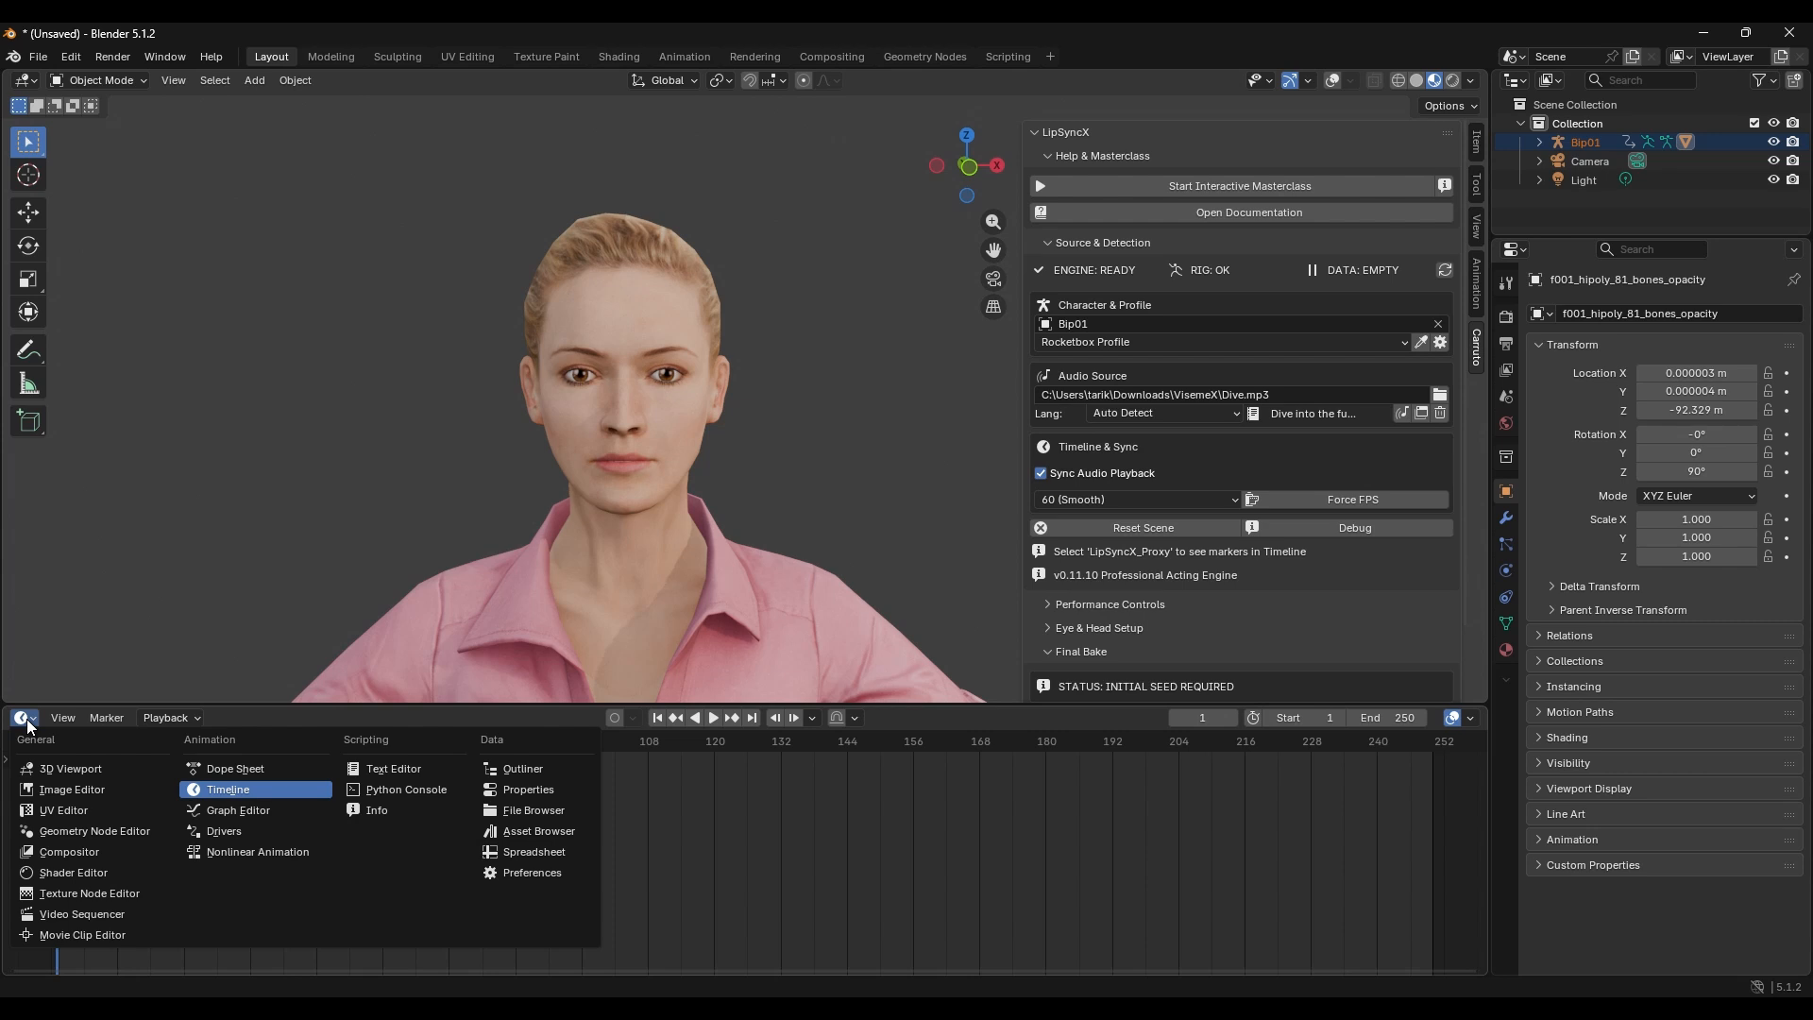
{"action": "left_click", "coordinate": [29, 718]}
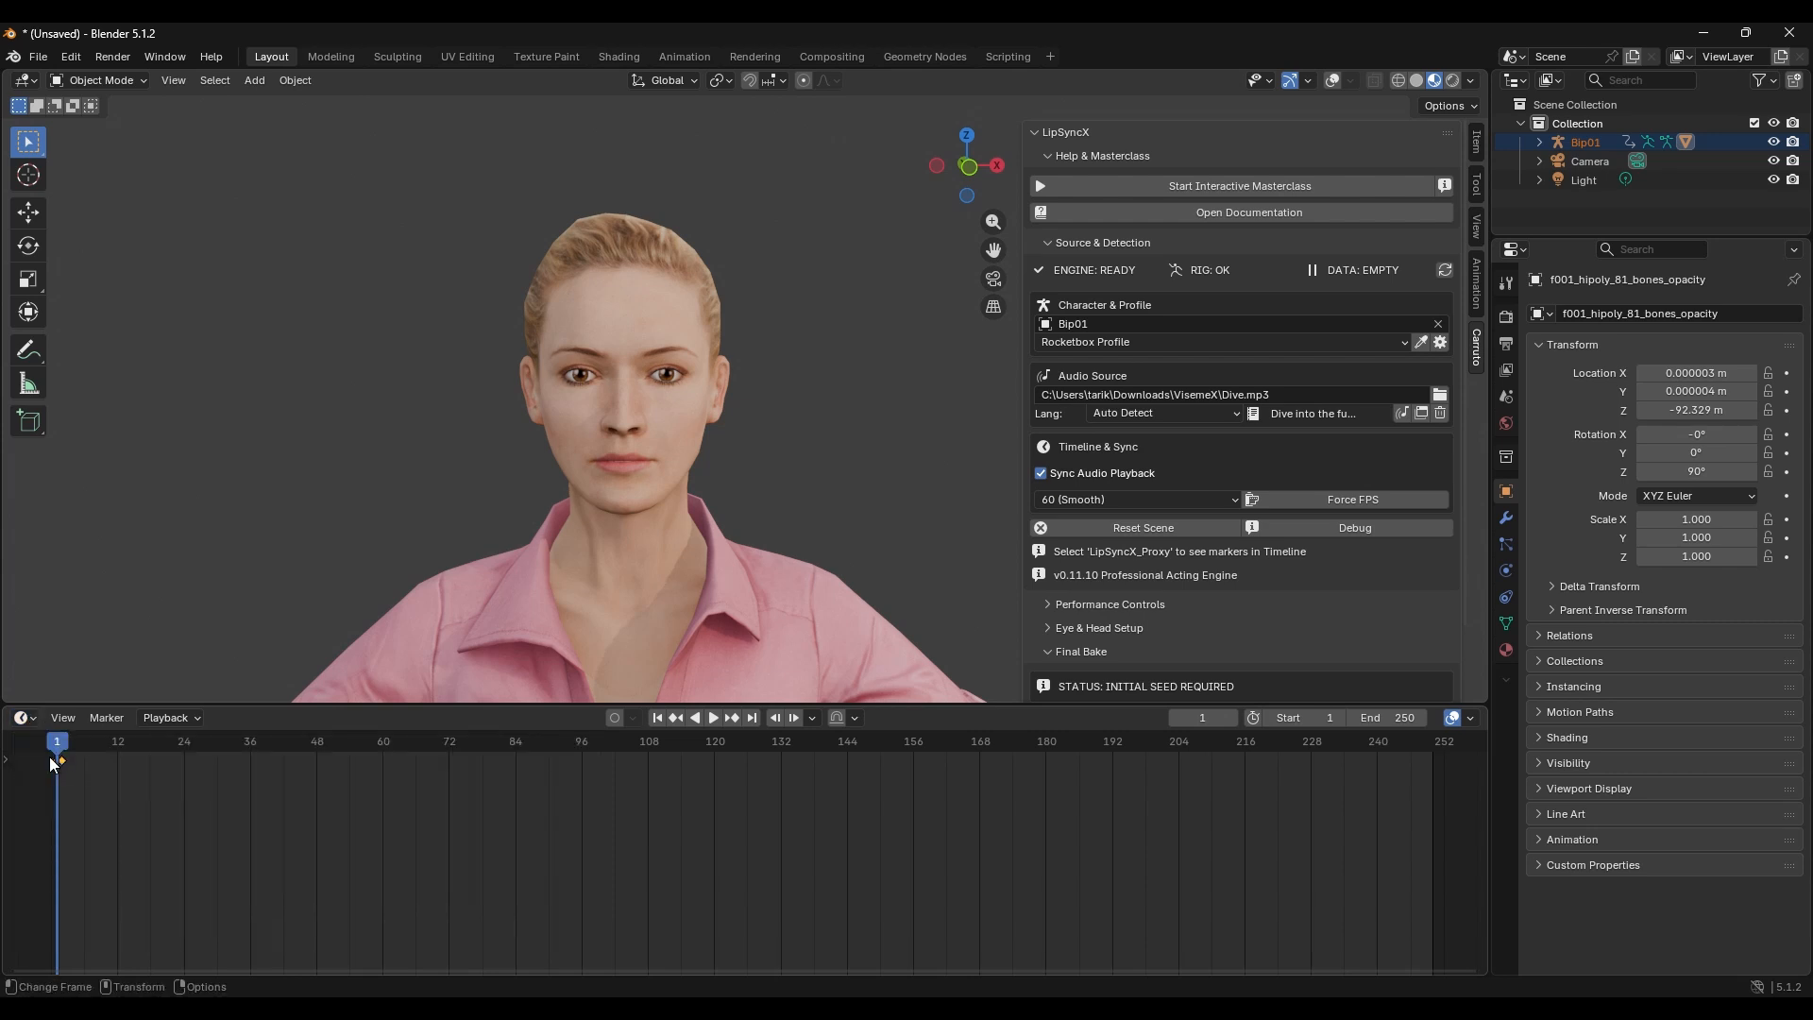
{"action": "left_click", "coordinate": [5, 759]}
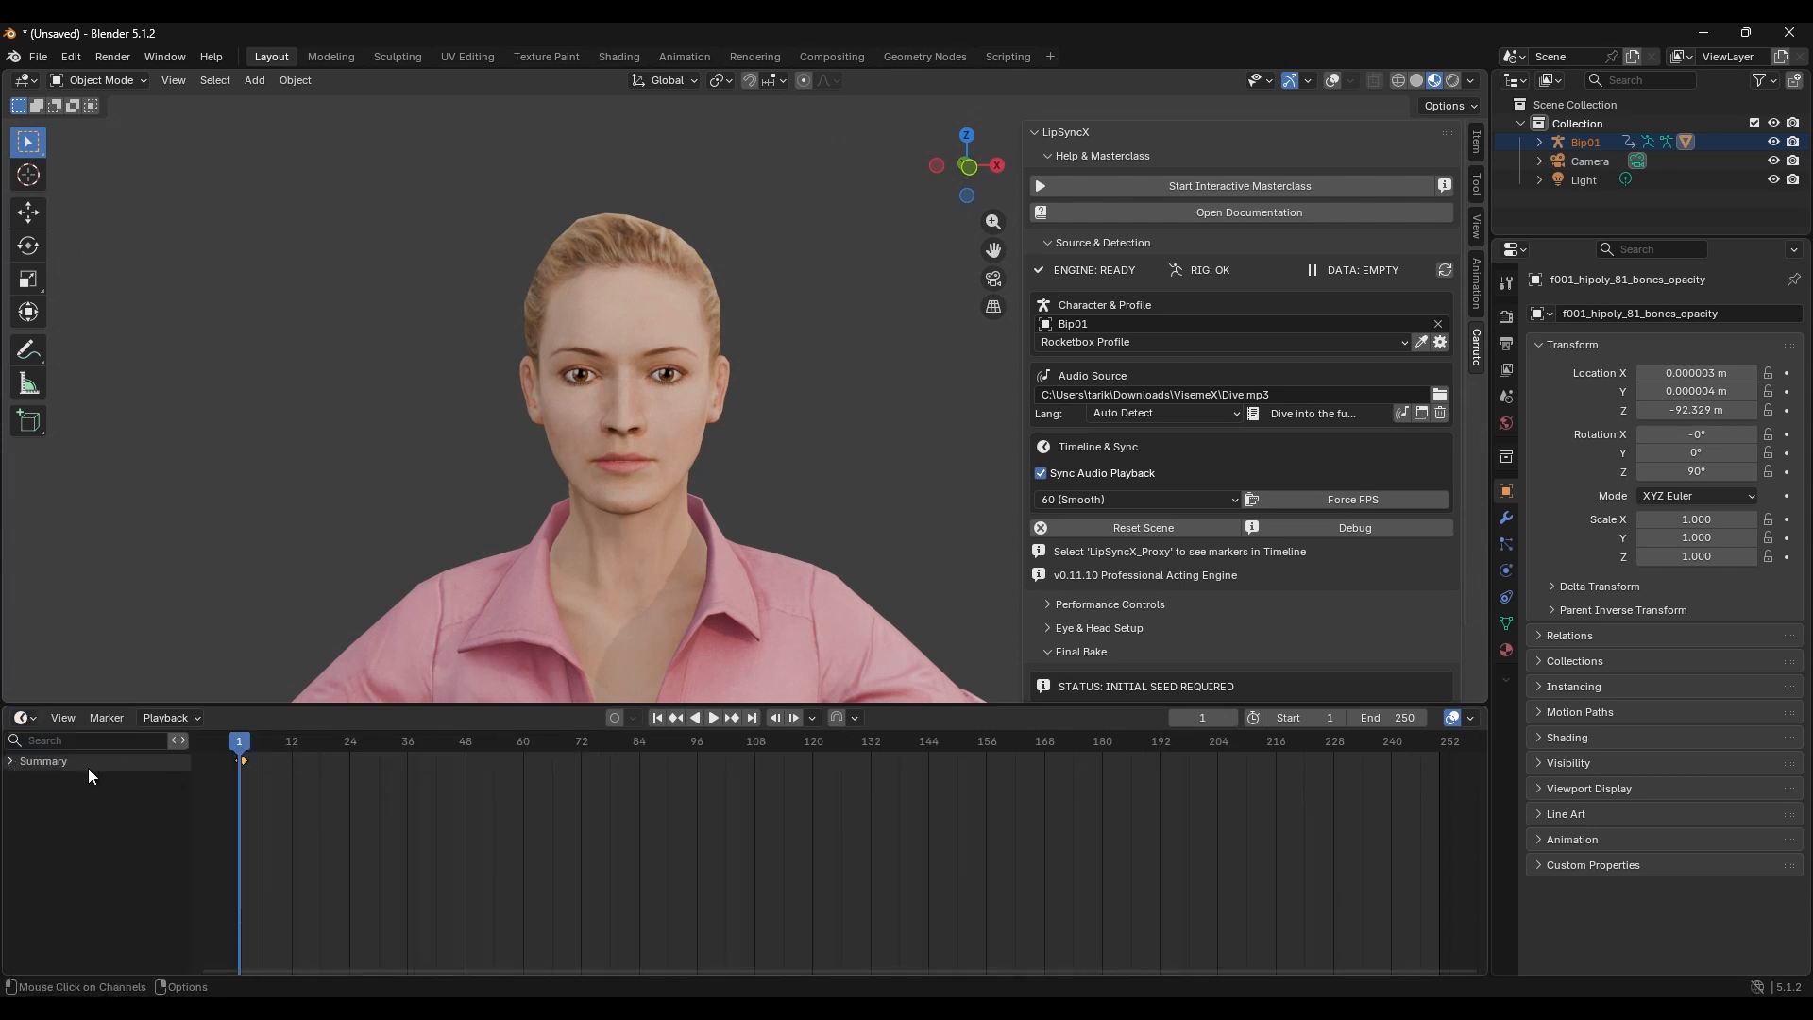
{"action": "left_click", "coordinate": [200, 715]}
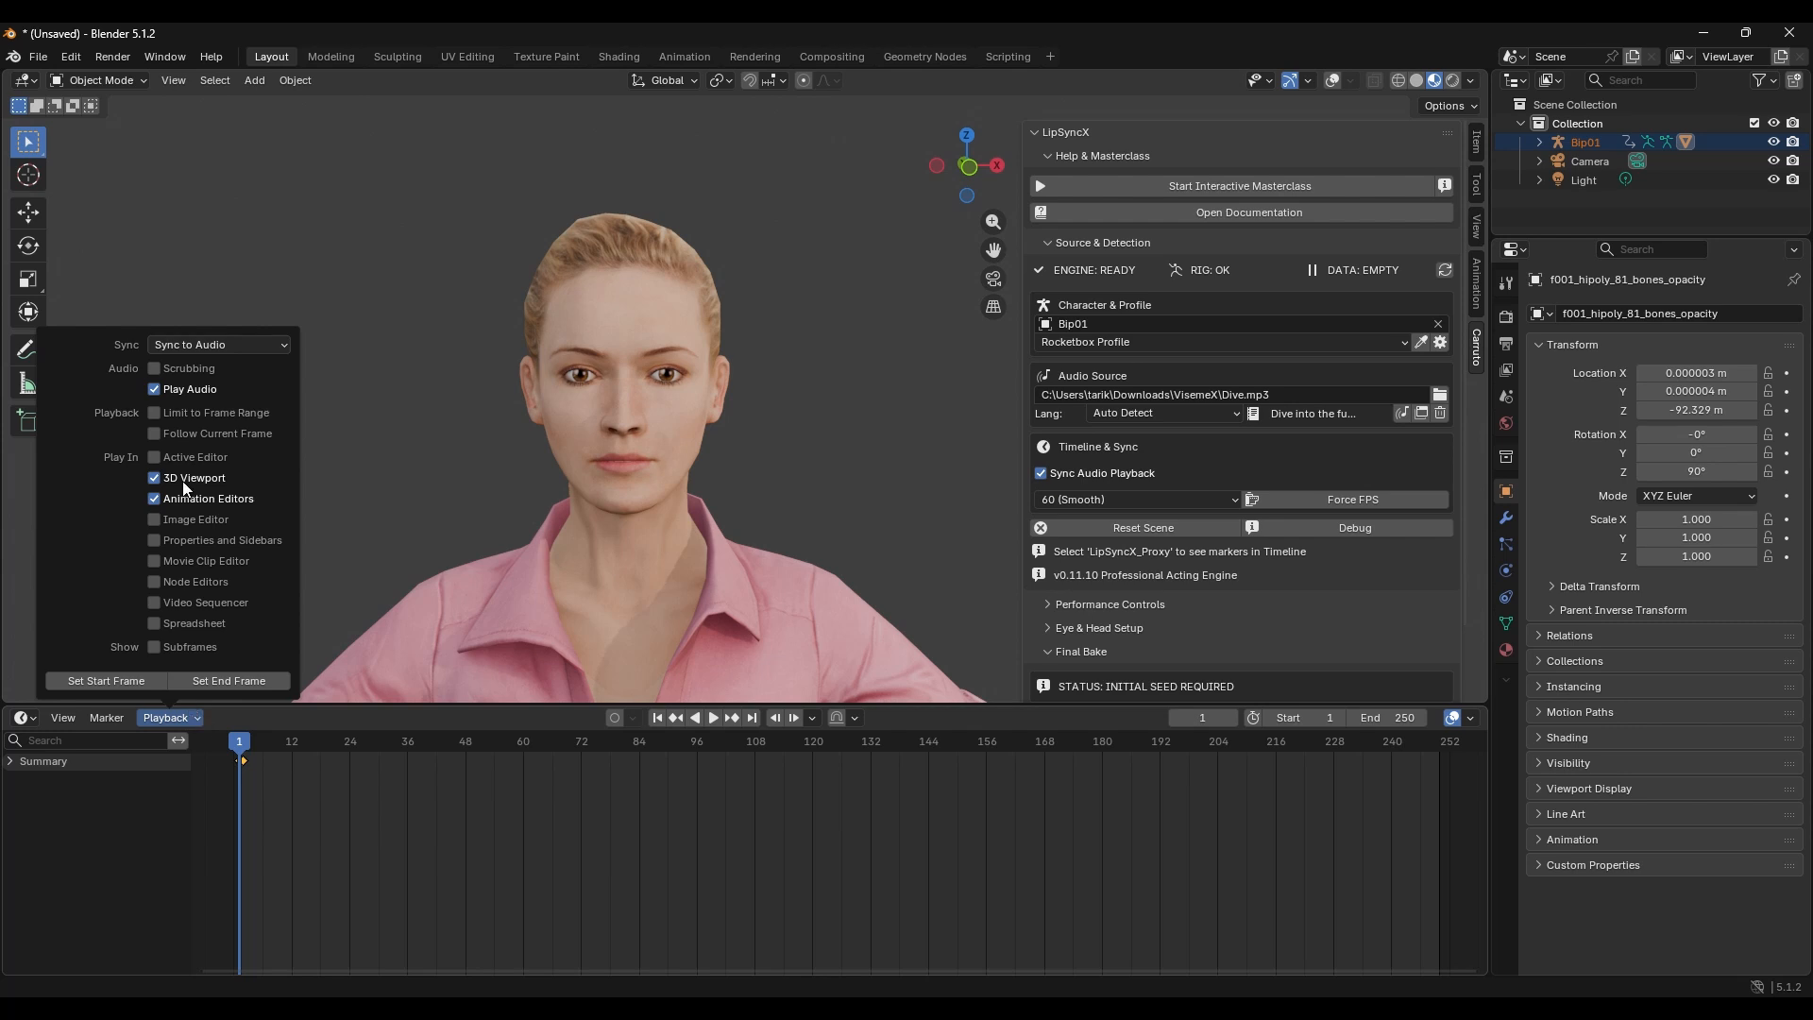
{"action": "left_click", "coordinate": [200, 344]}
- In the LipSyncX performance controls, keep Generic mode, set Global Weight to 0.5 and set Interpolation to Bezier
{"action": "left_click", "coordinate": [1080, 244]}
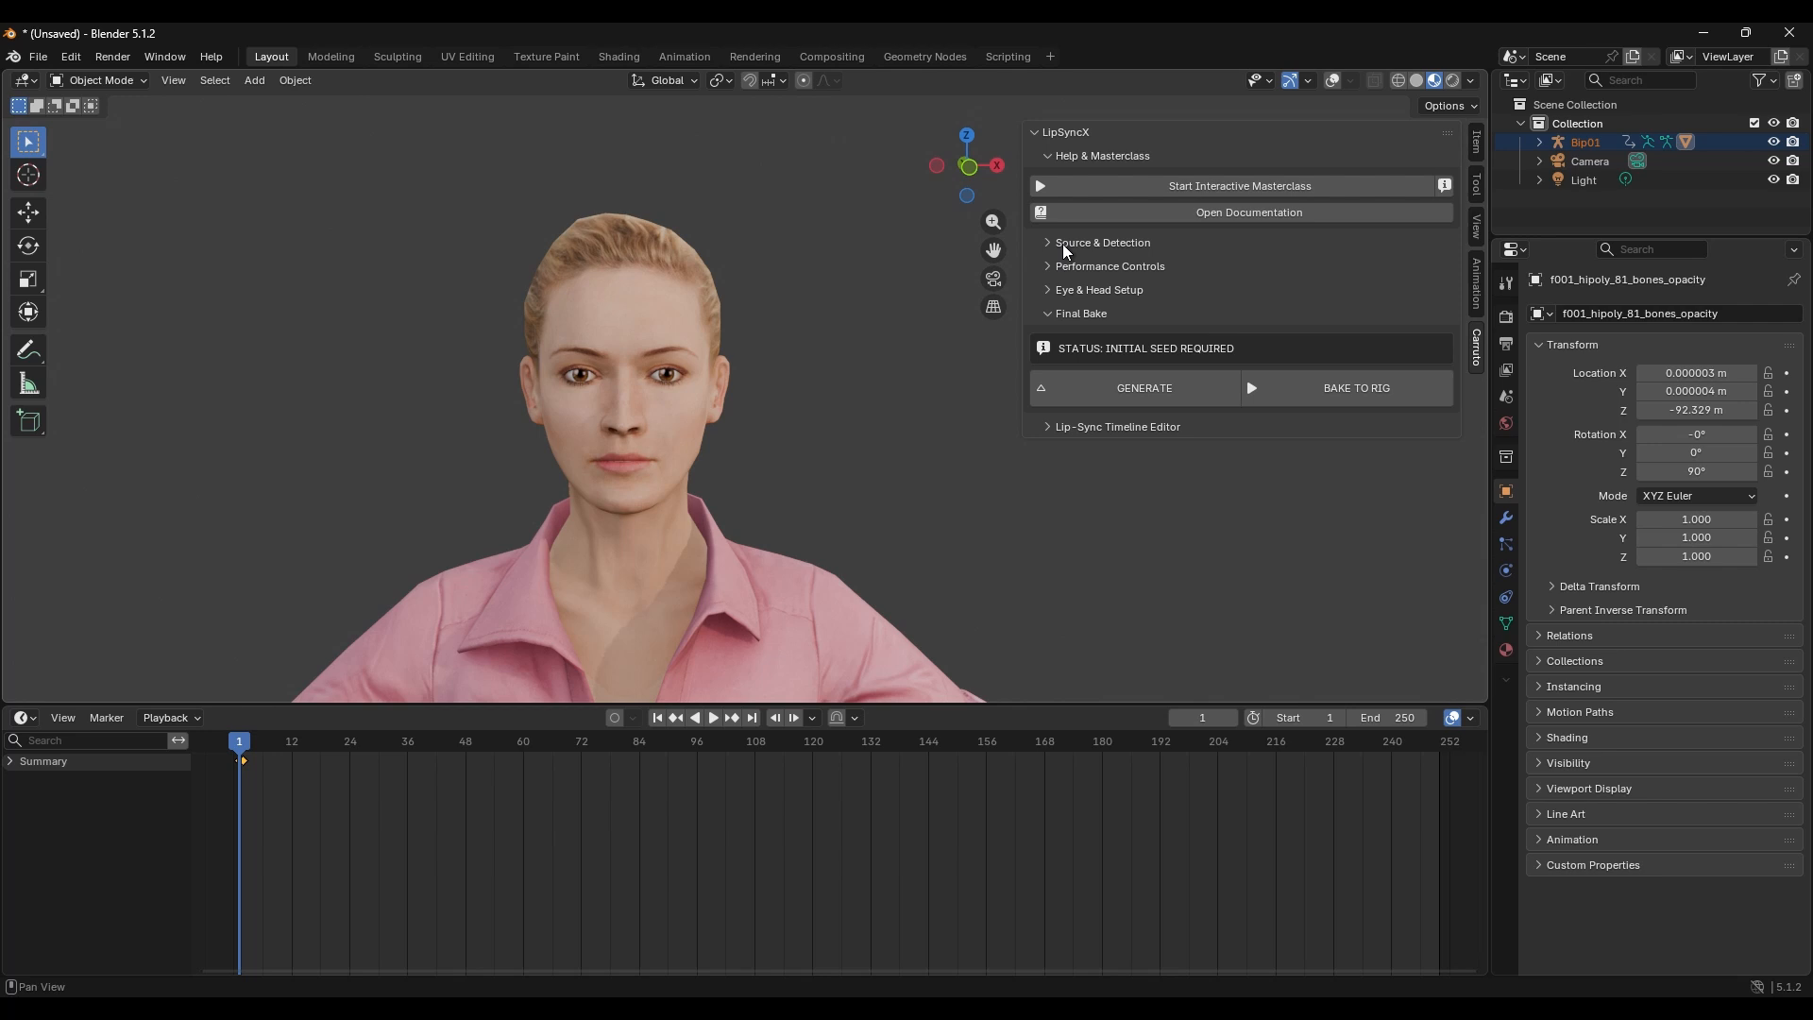
{"action": "left_click", "coordinate": [1091, 267]}
{"action": "left_click", "coordinate": [1197, 297]}
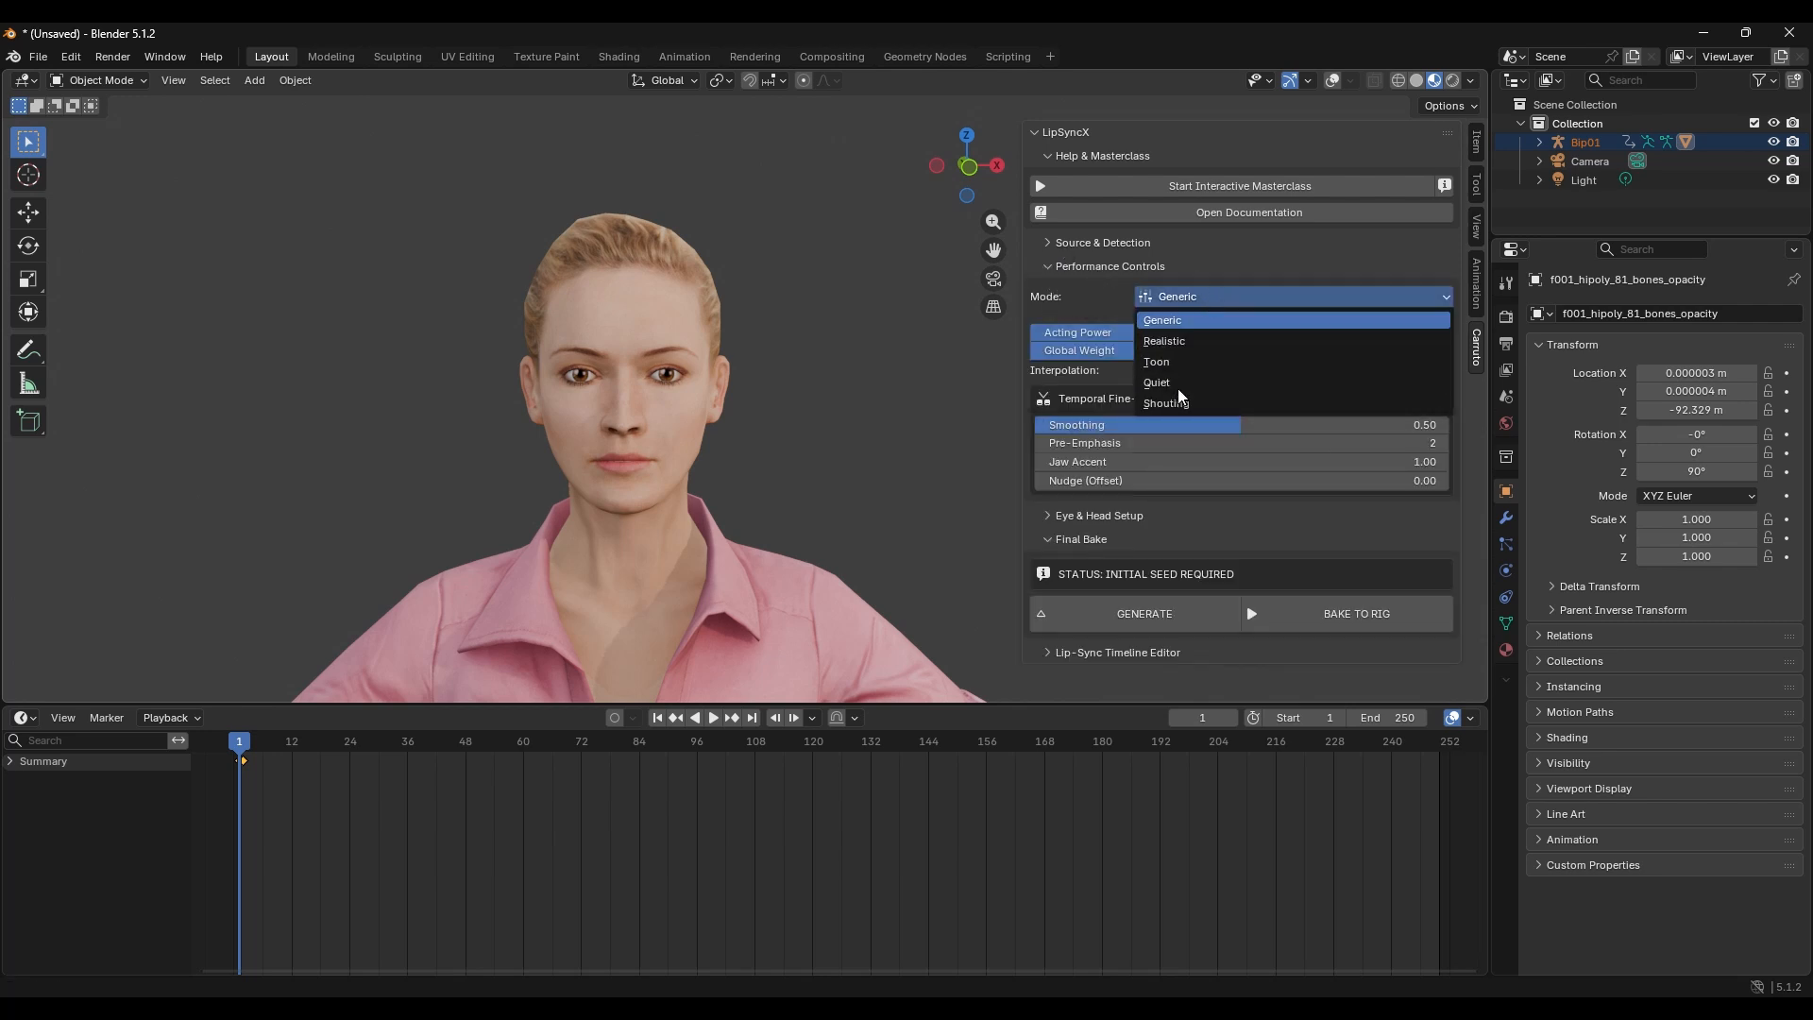
{"action": "left_click", "coordinate": [1181, 322]}
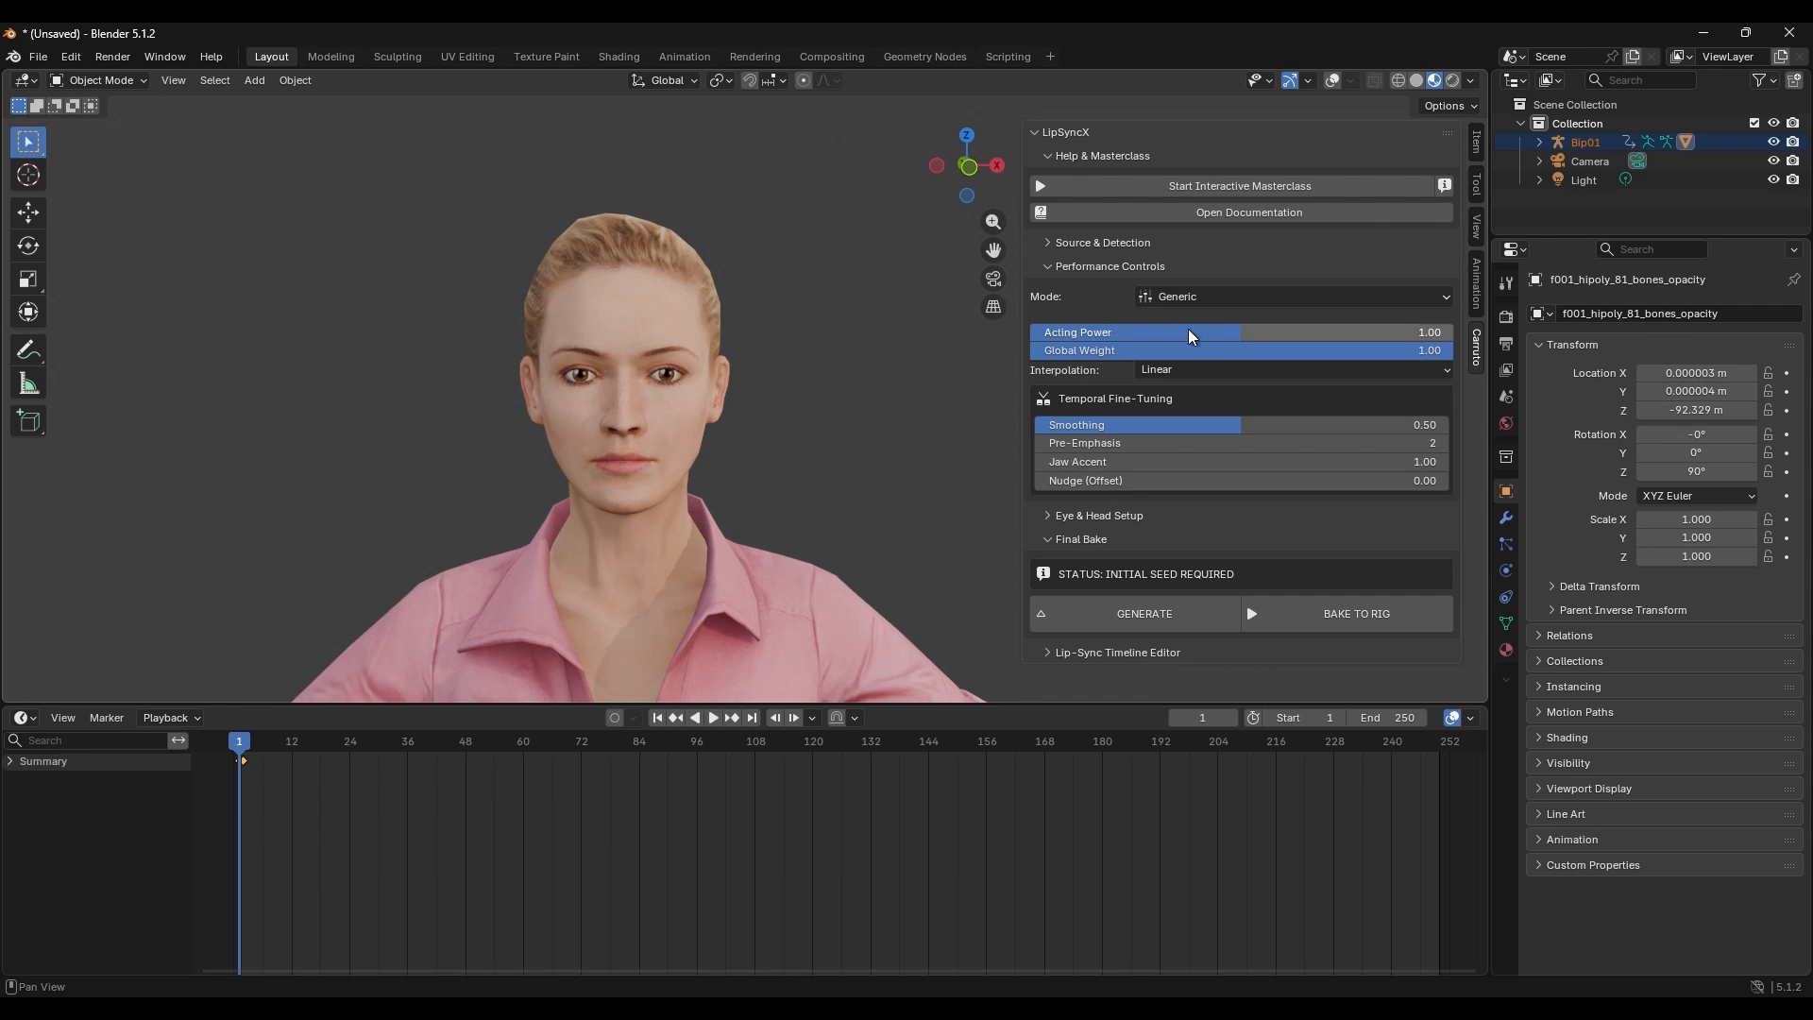
{"action": "left_click", "coordinate": [1363, 347]}
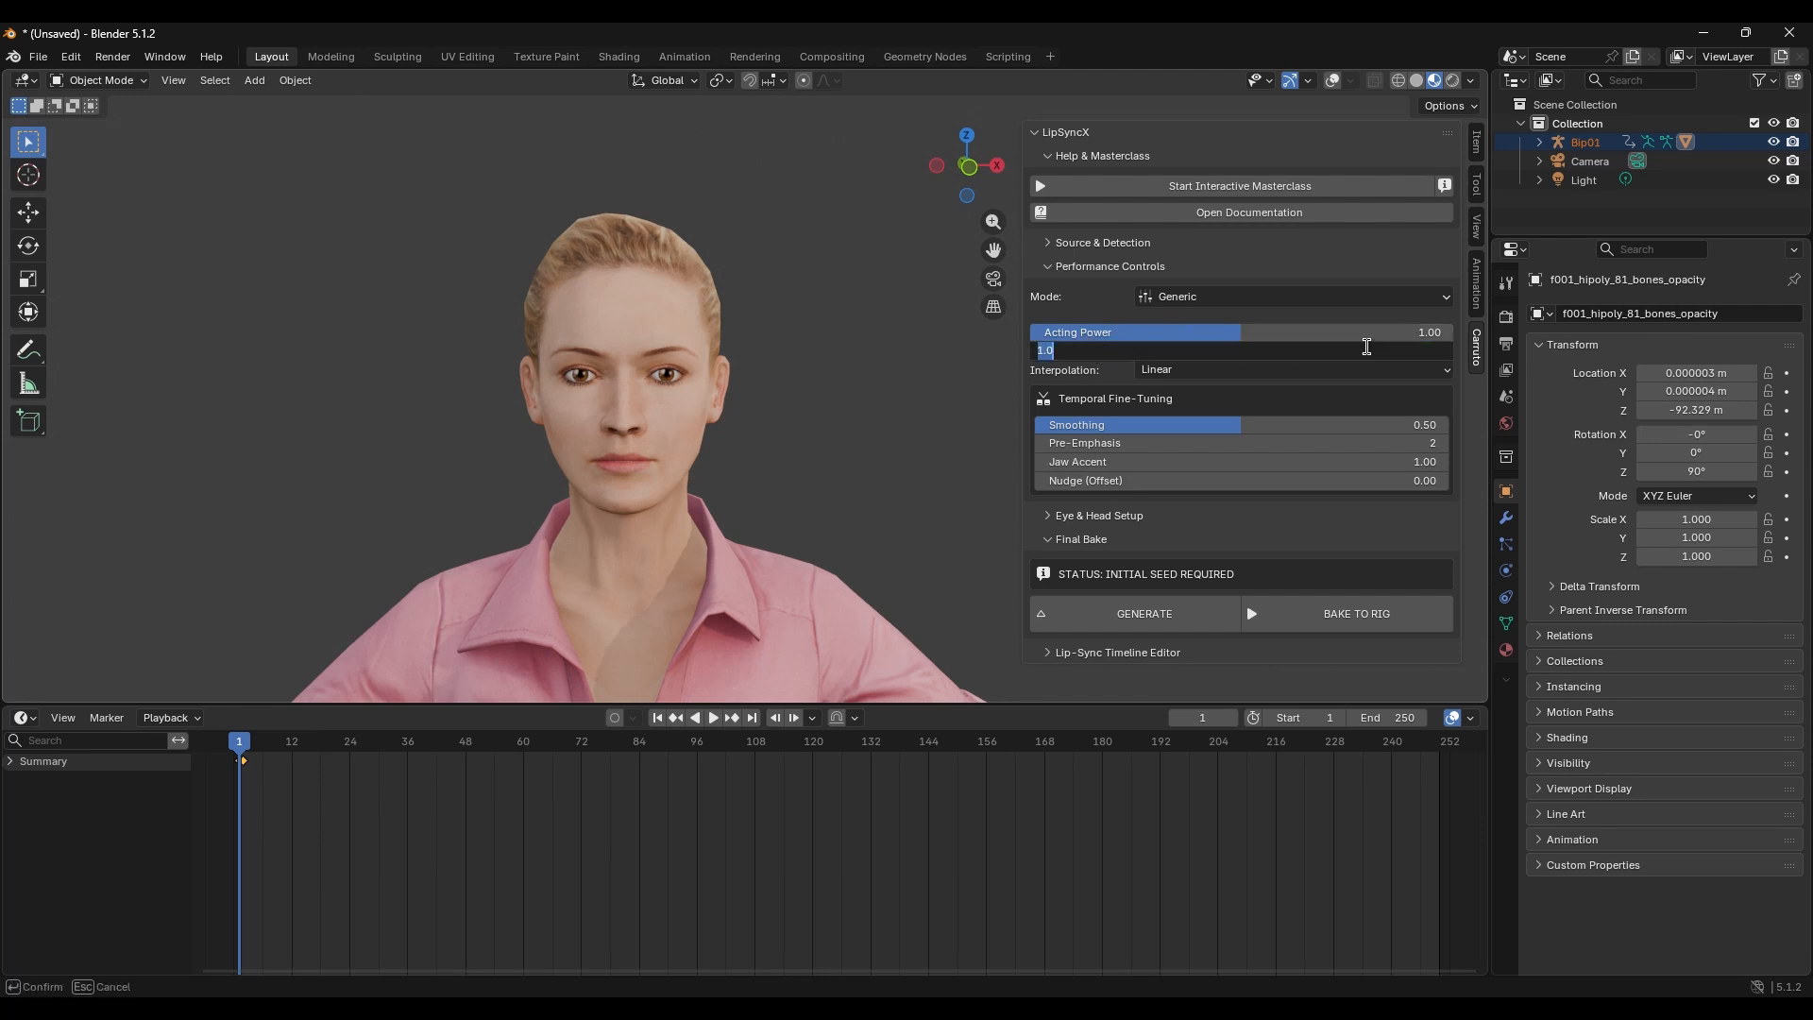
{"action": "type", "text": "0.5"}
{"action": "key", "text": "Return"}
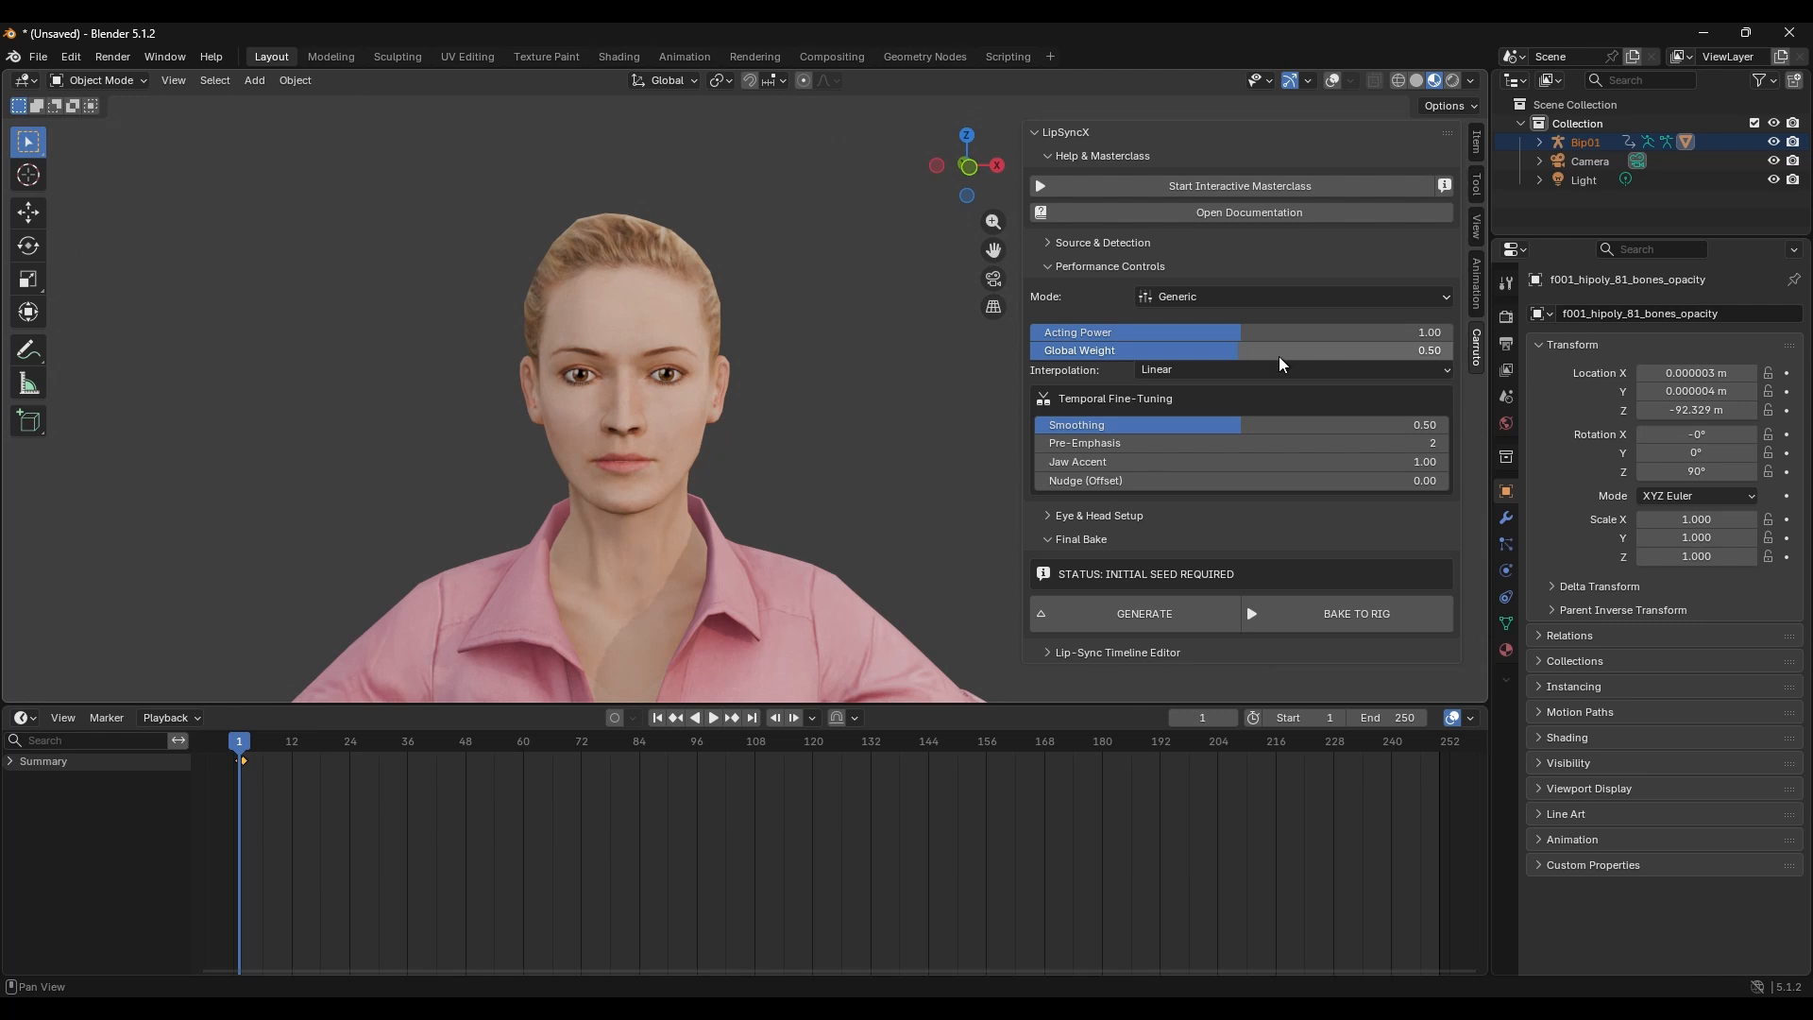
{"action": "left_click", "coordinate": [1240, 371]}
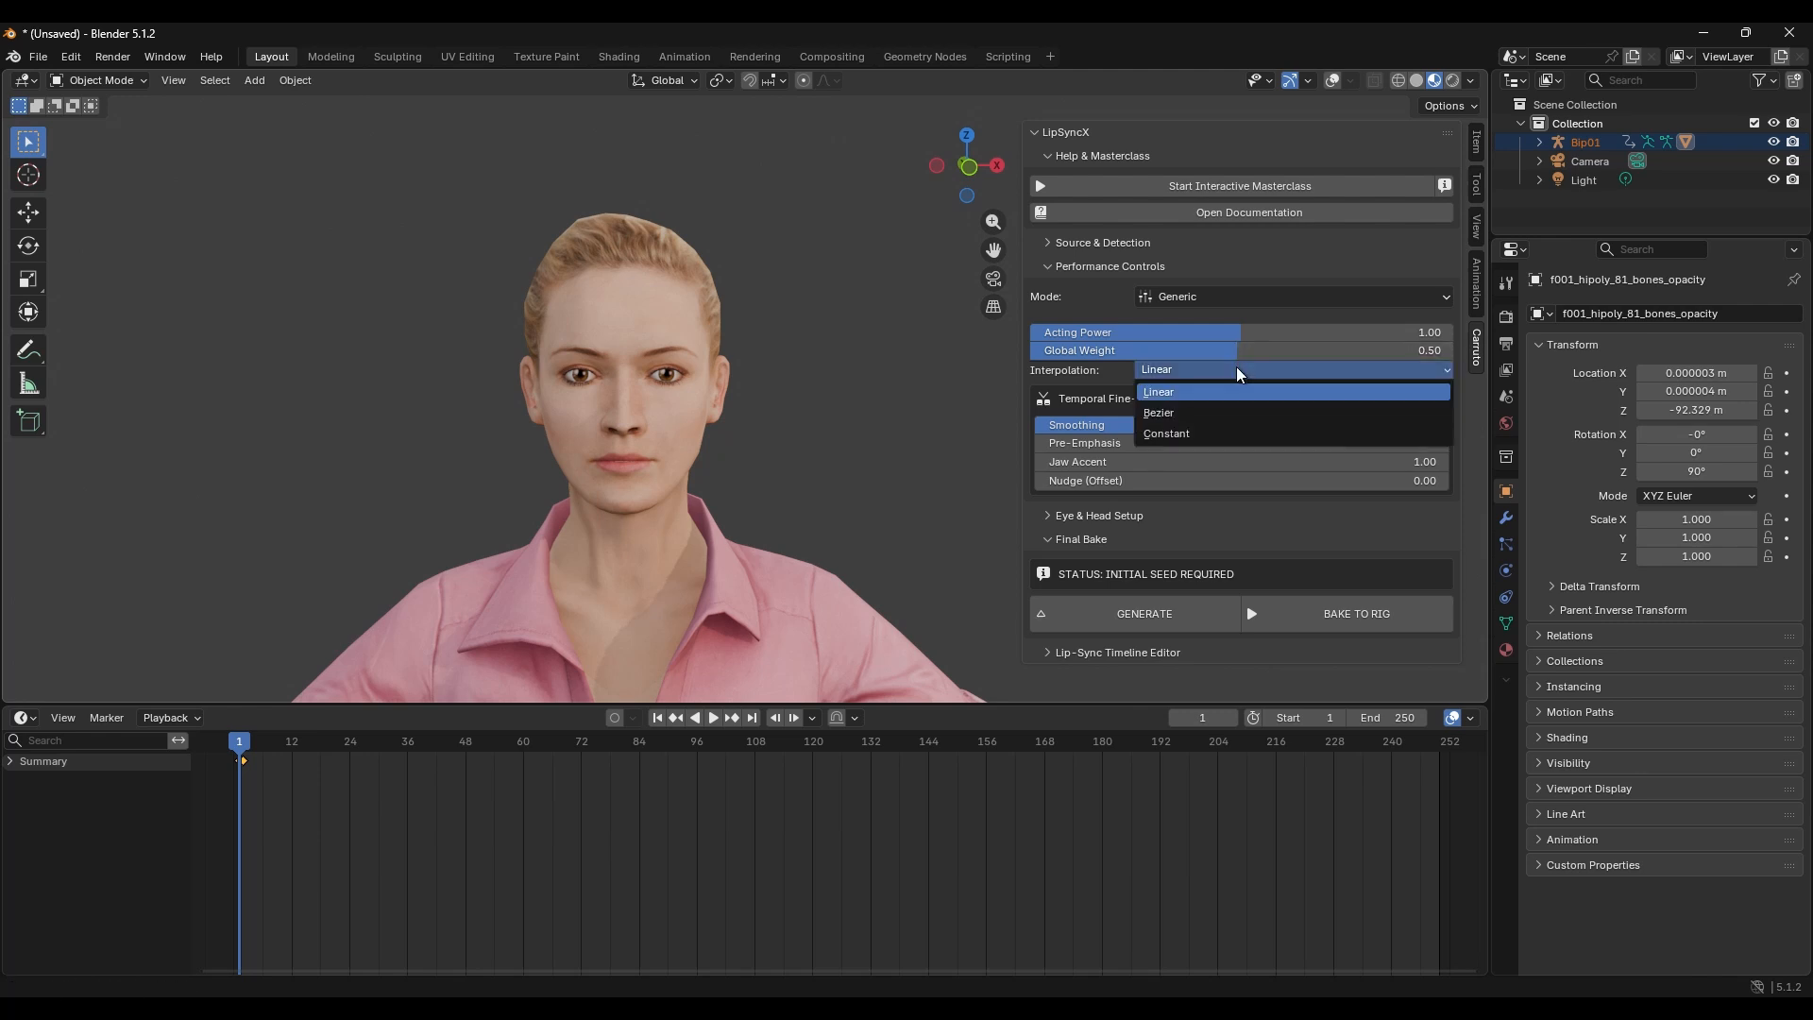
{"action": "left_click", "coordinate": [1223, 412]}
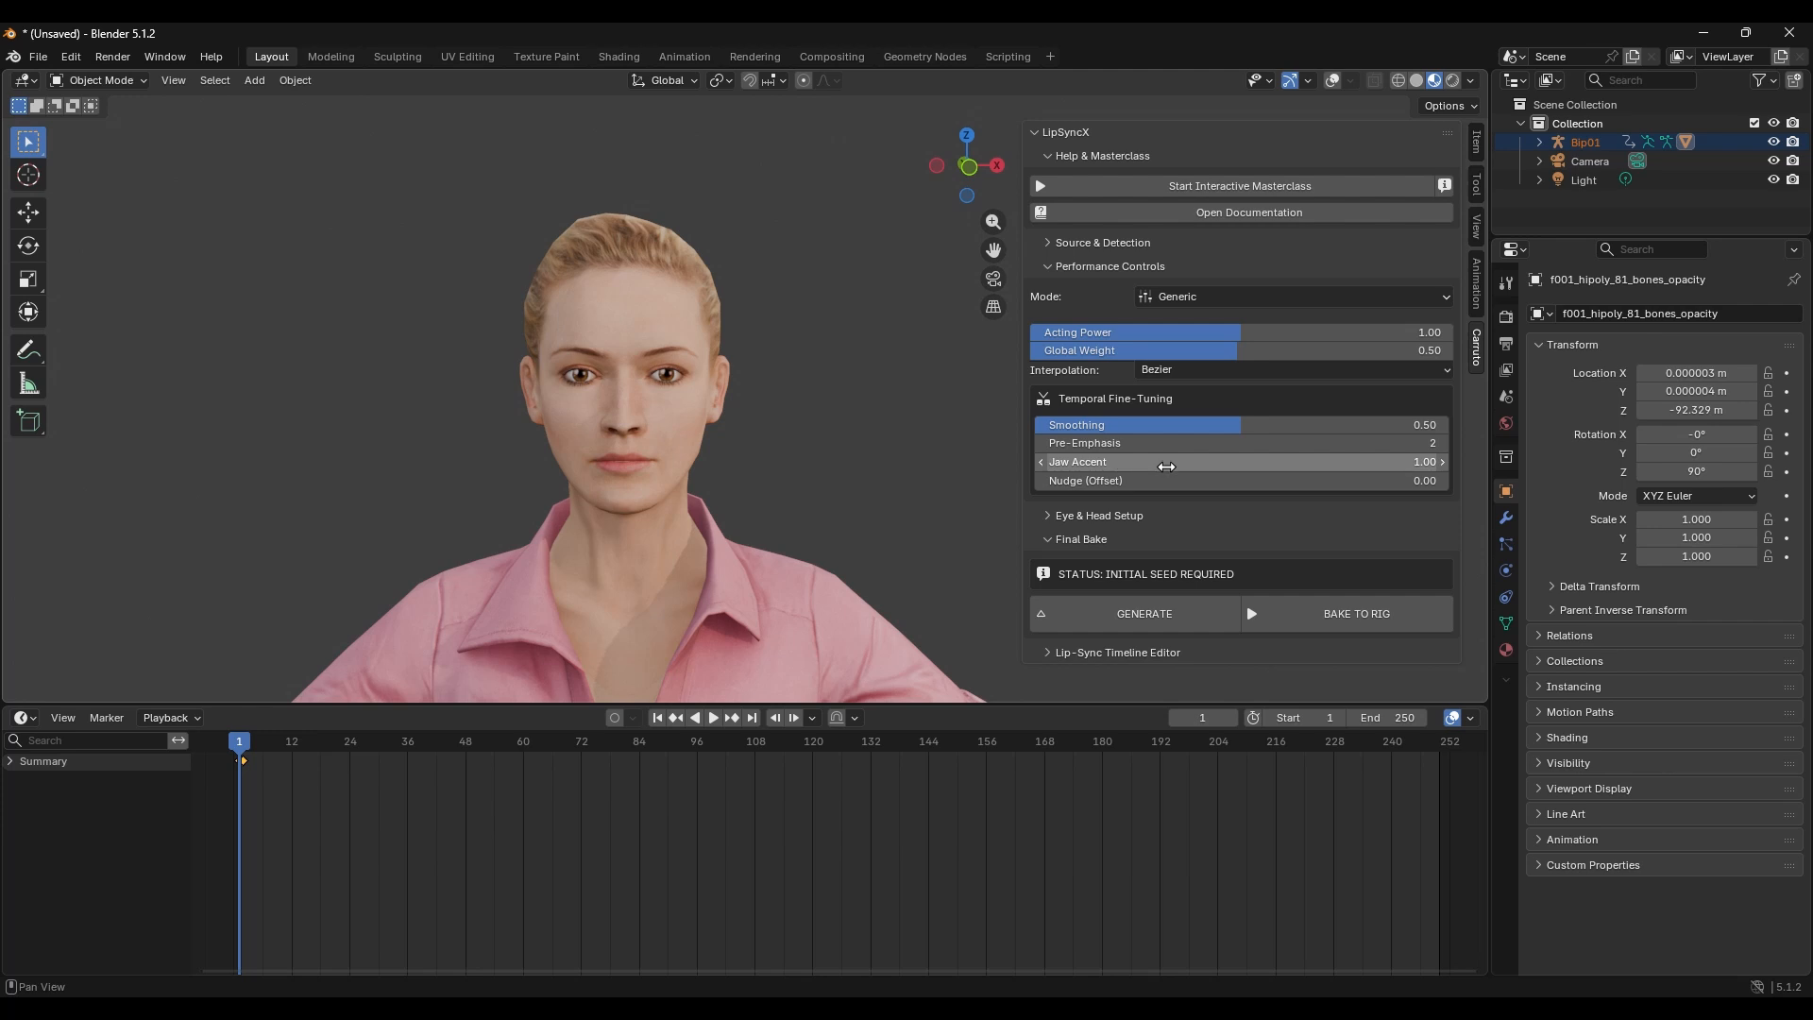
- Set the Auto-Blinks interval to a minimum of 1 and a maximum of 3 in the eye and head setup
{"action": "left_click", "coordinate": [1098, 517]}
{"action": "scroll", "coordinate": [1159, 502], "scroll_direction": "down", "scroll_amount": 2}
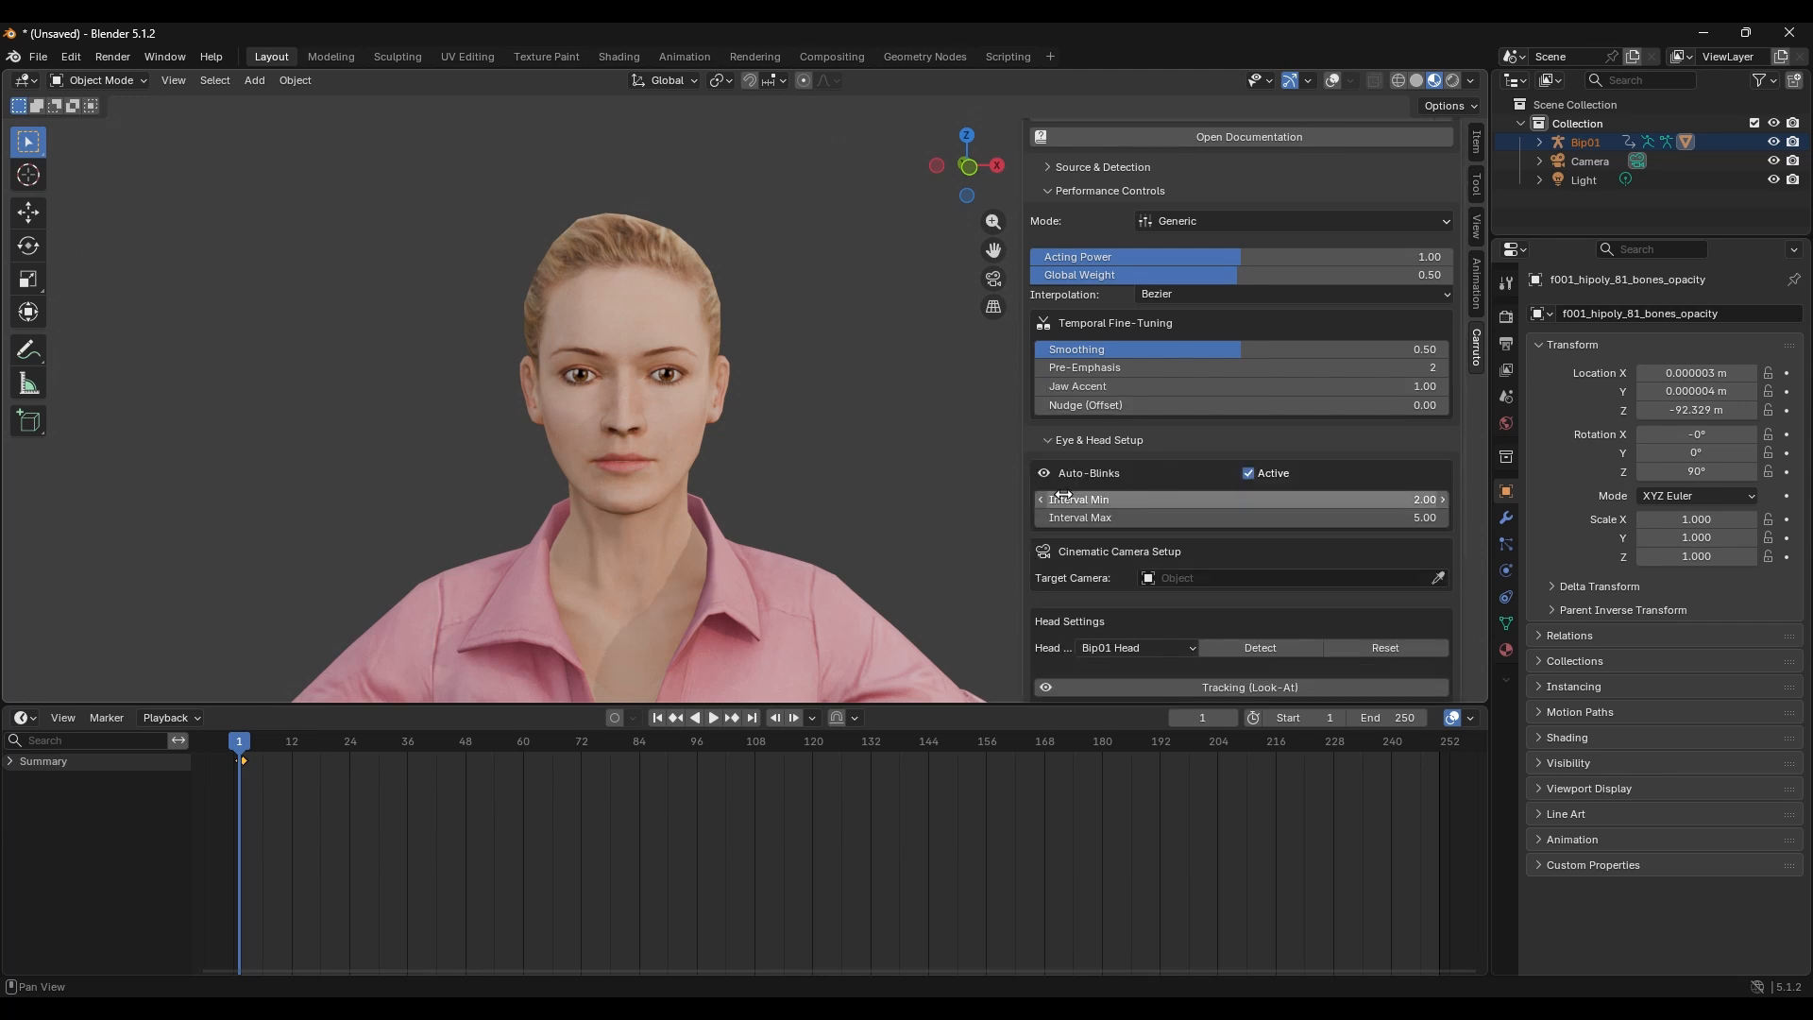
{"action": "scroll", "coordinate": [1256, 496], "scroll_direction": "down", "scroll_amount": 2}
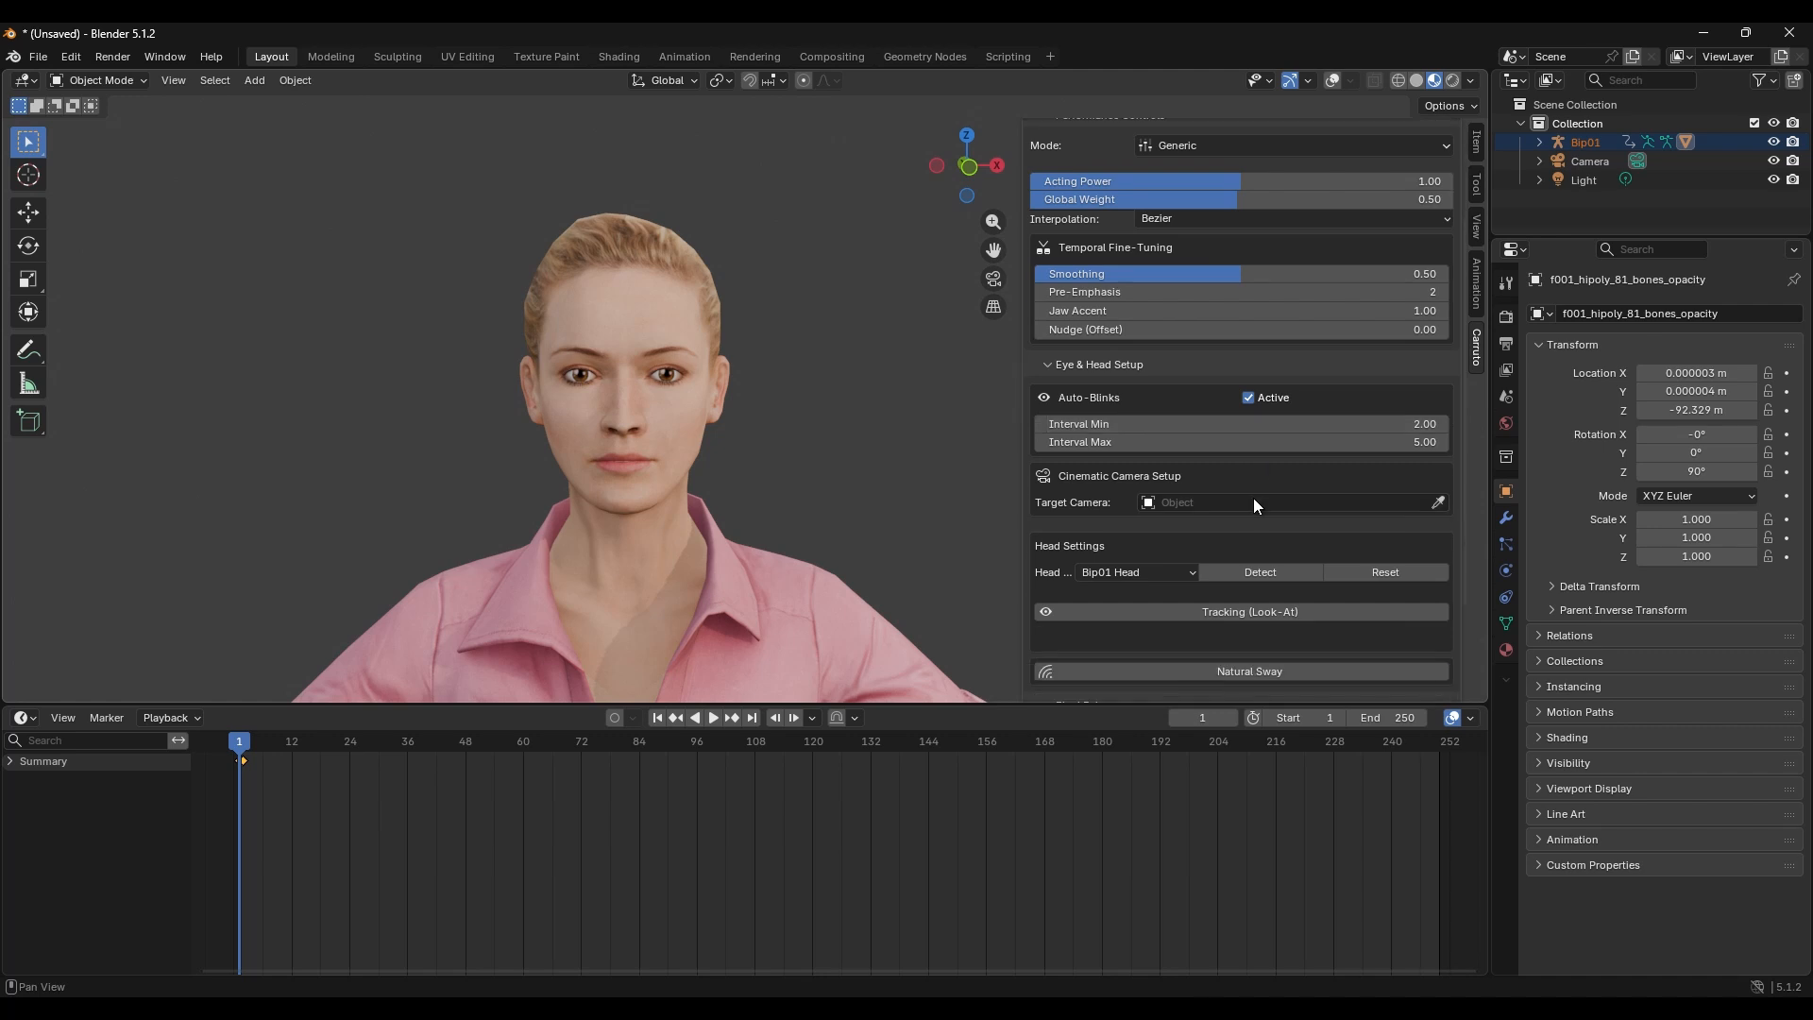
{"action": "left_click", "coordinate": [1184, 430]}
{"action": "type", "text": "1"}
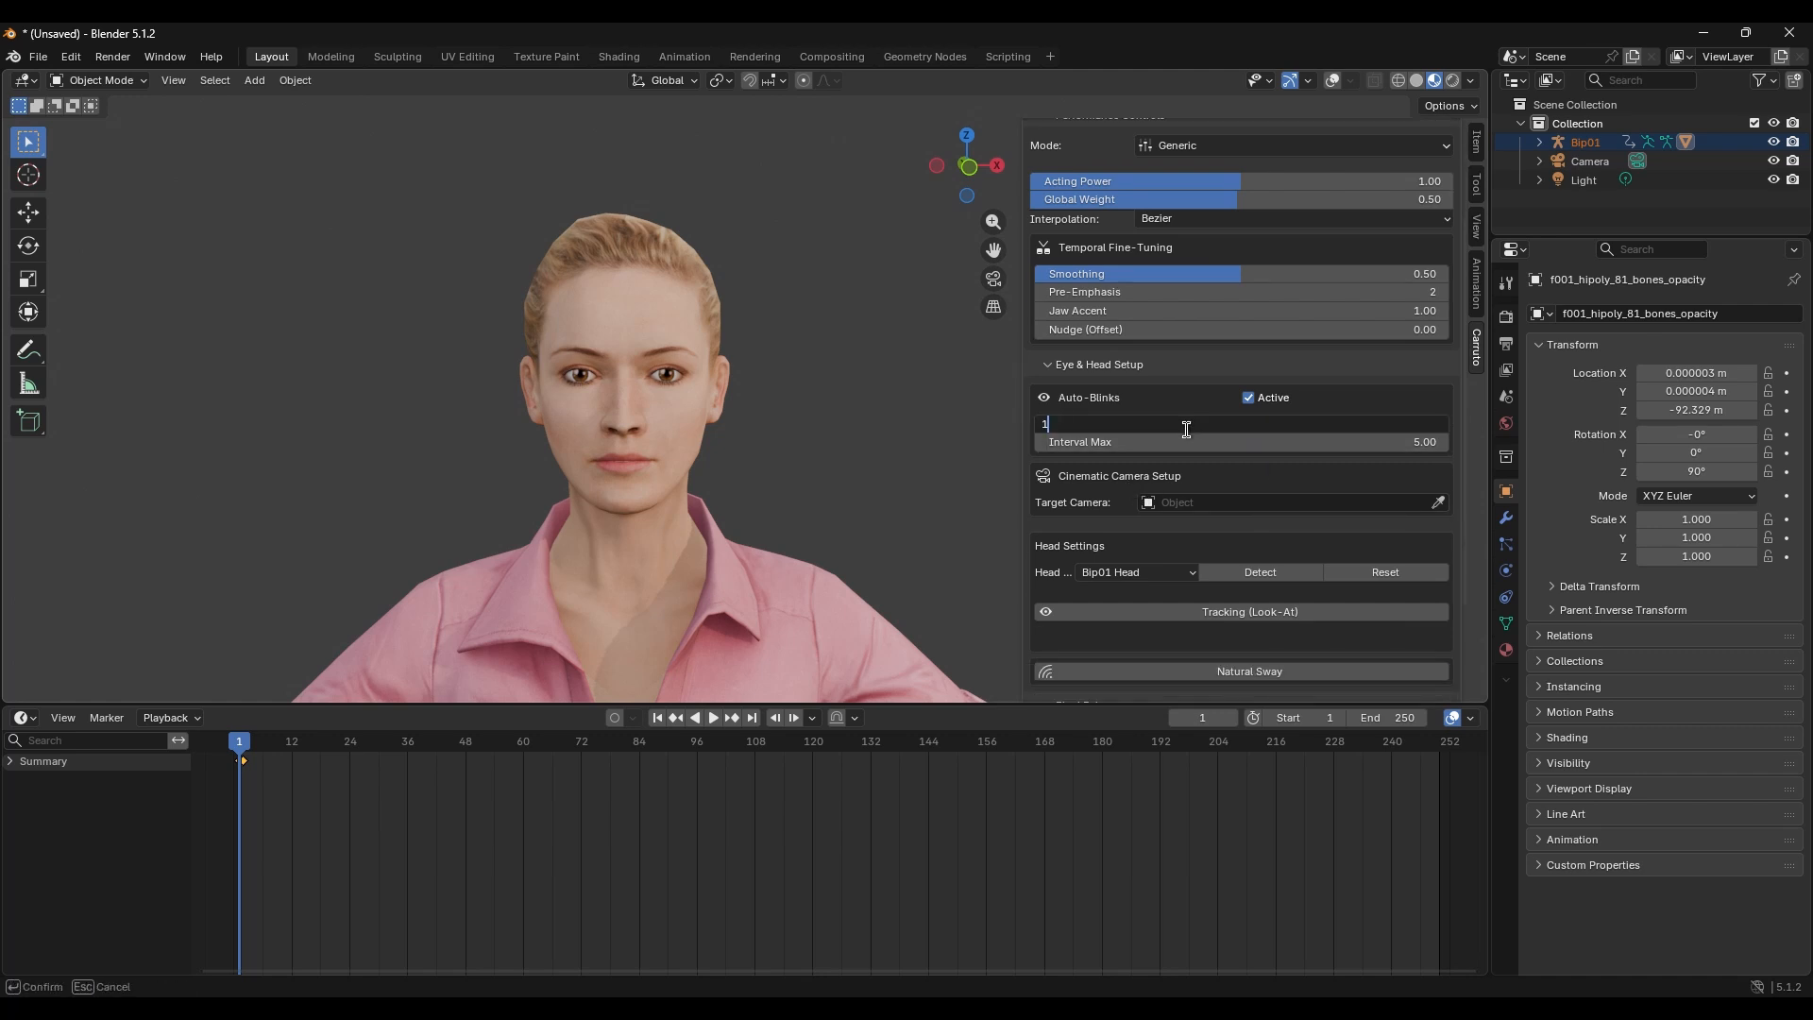
{"action": "key", "text": "Return"}
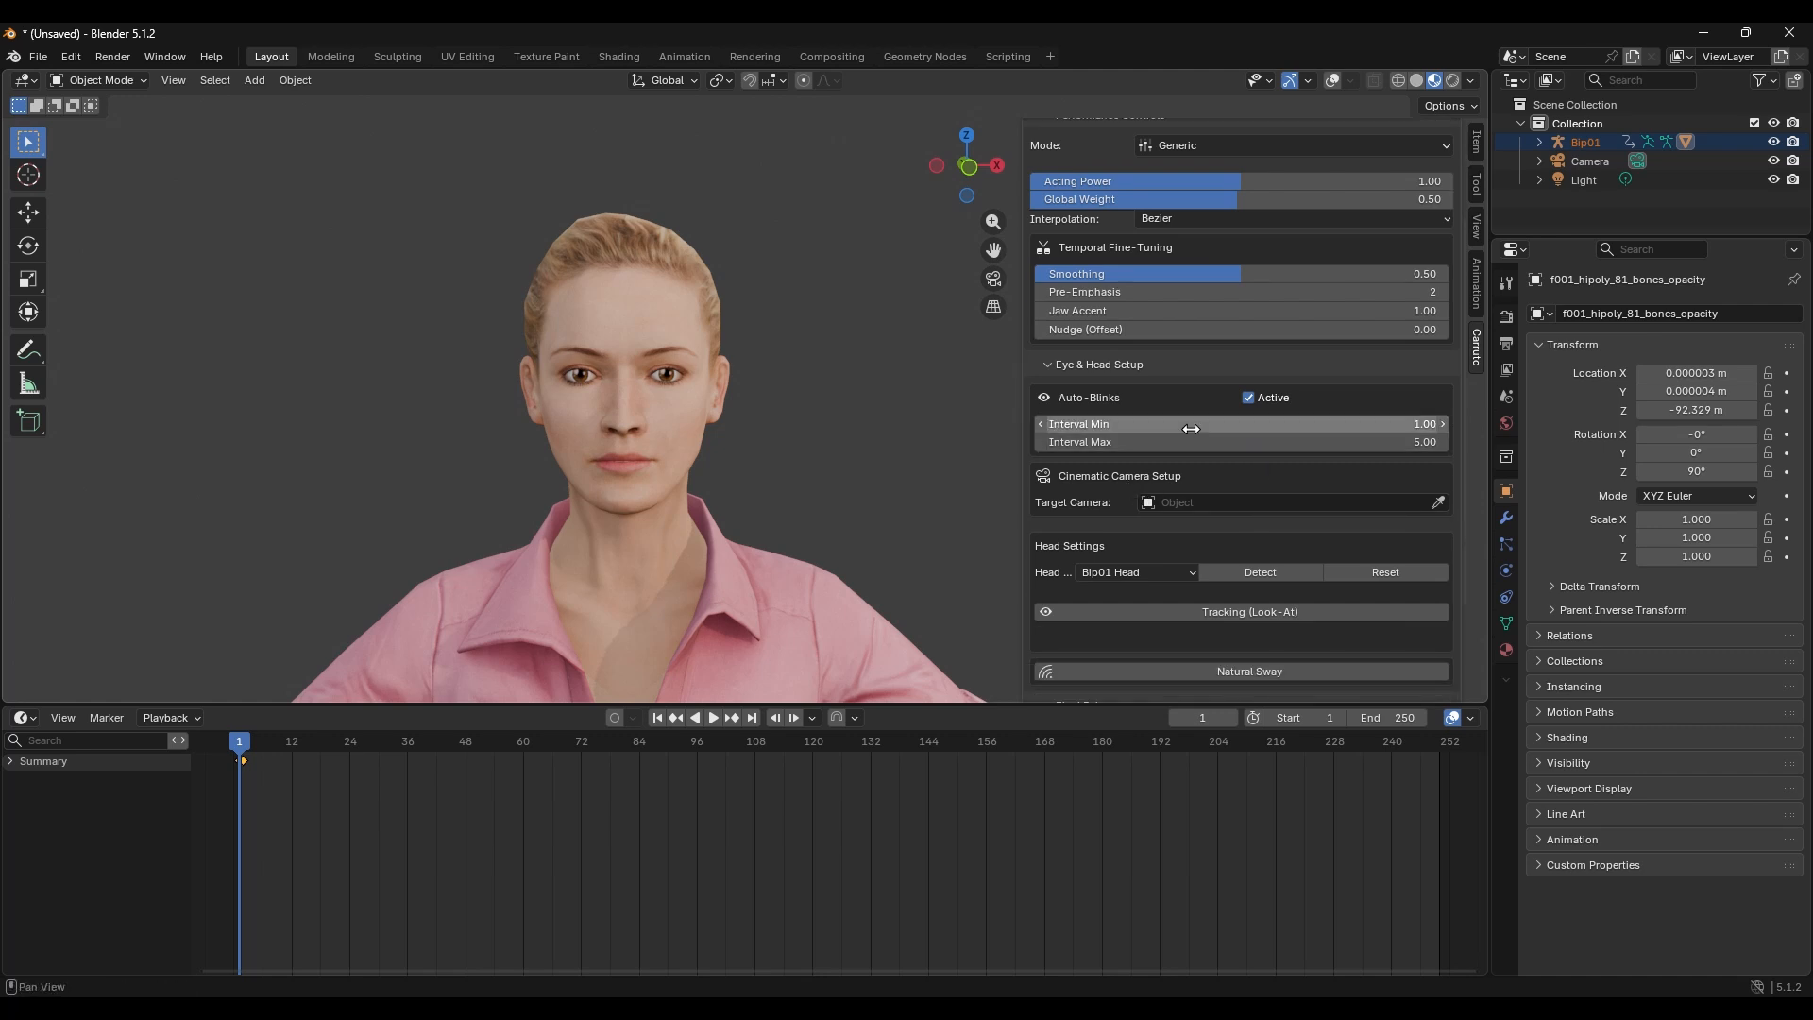
{"action": "left_click", "coordinate": [1371, 446]}
{"action": "type", "text": "3"}
{"action": "key", "text": "Return"}
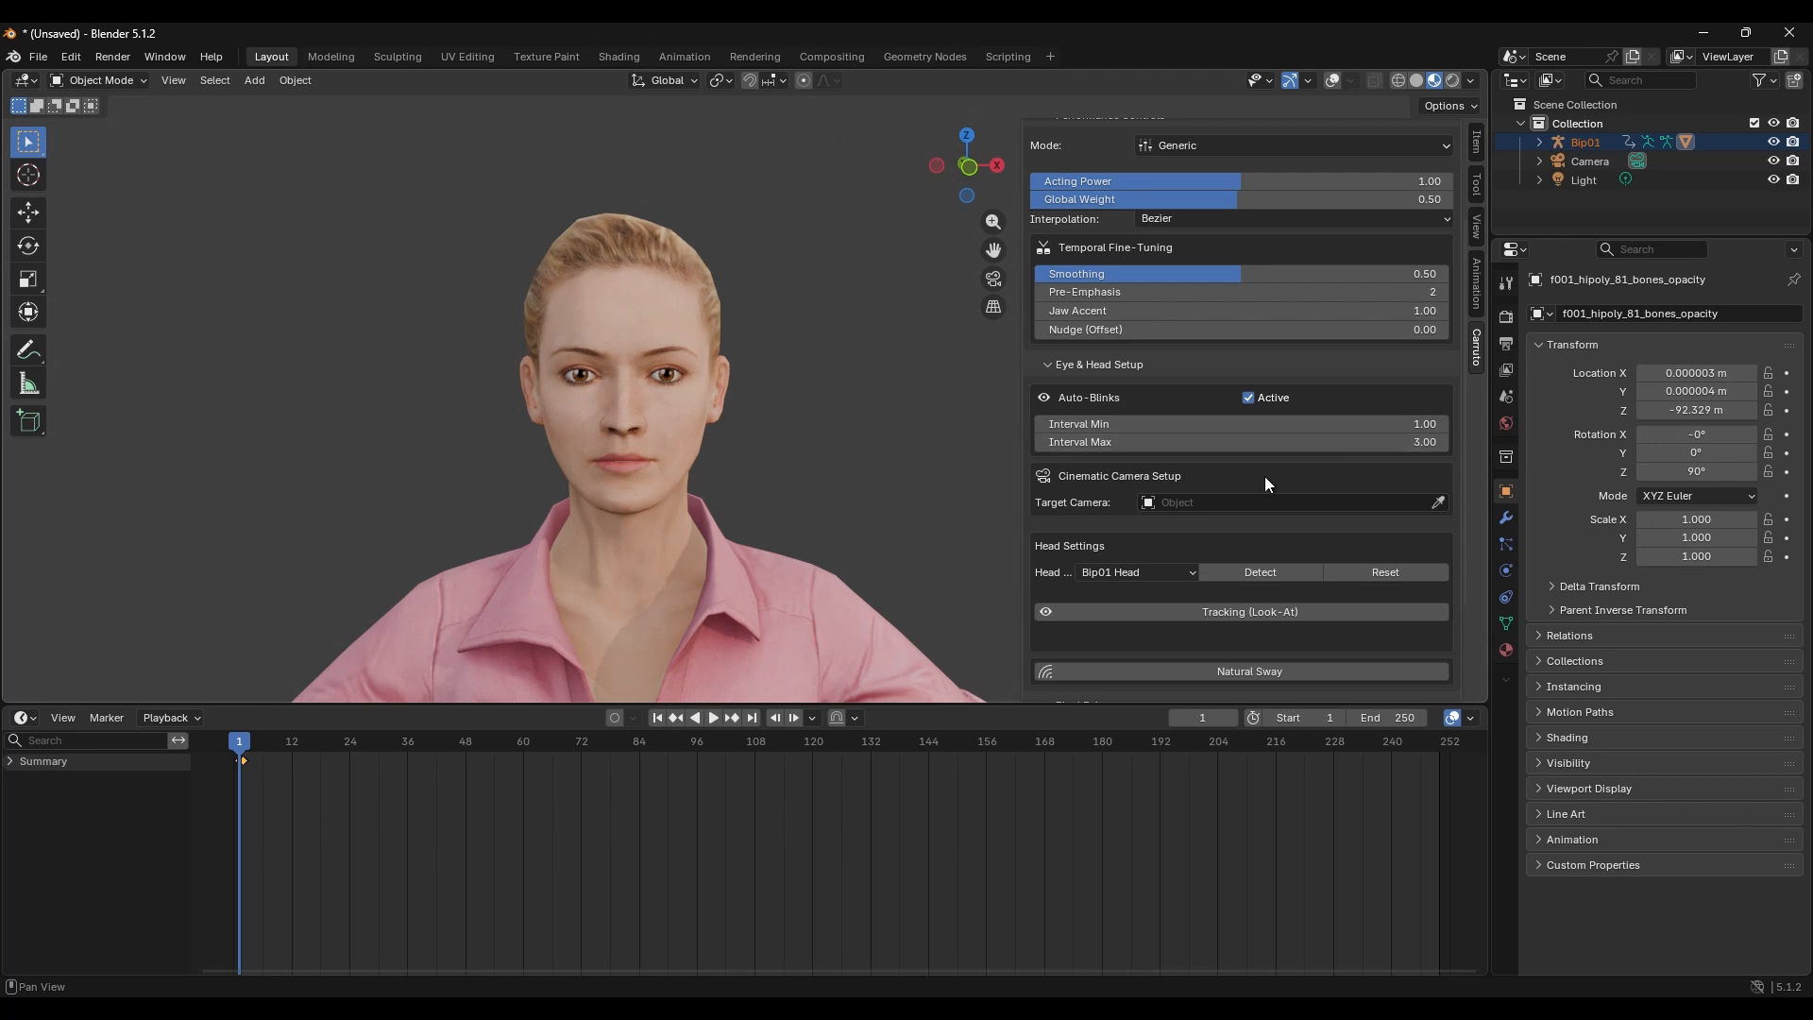
- Auto-detect the character's head bone and keep Bip01 Head as the selected bone
{"action": "scroll", "coordinate": [1124, 483], "scroll_direction": "down", "scroll_amount": 1}
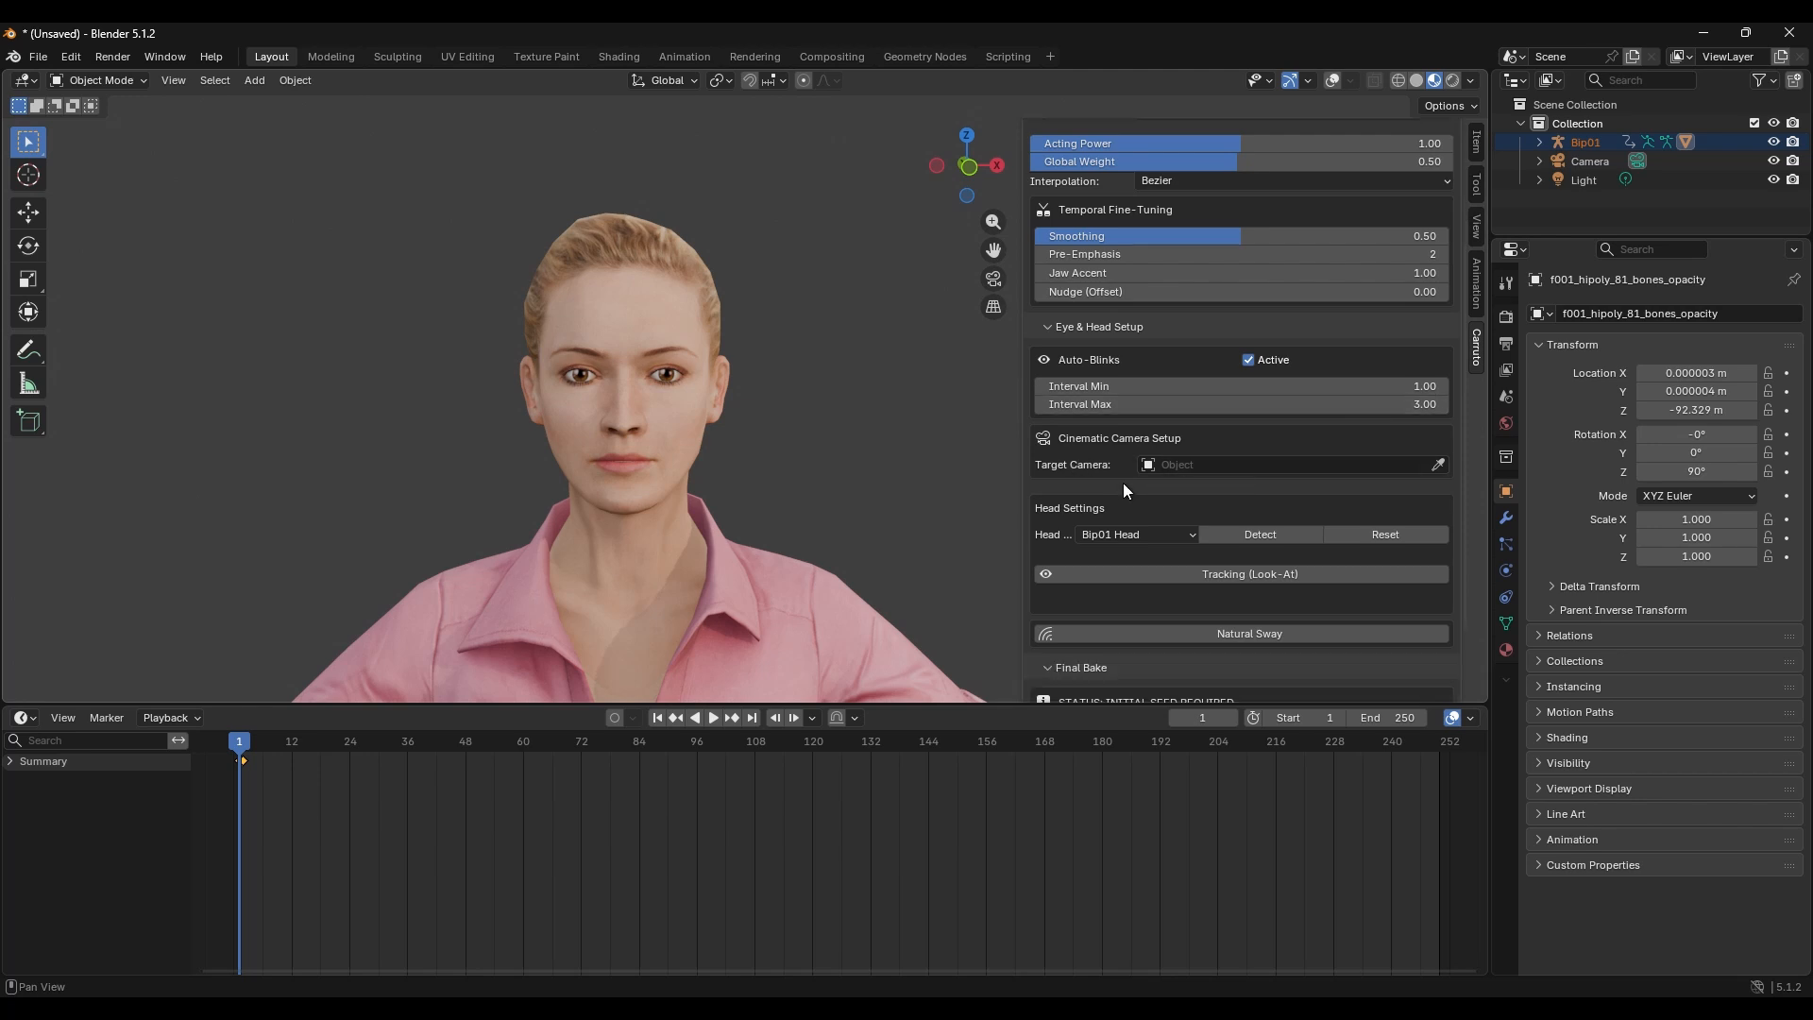
{"action": "scroll", "coordinate": [1124, 483], "scroll_direction": "down", "scroll_amount": 1}
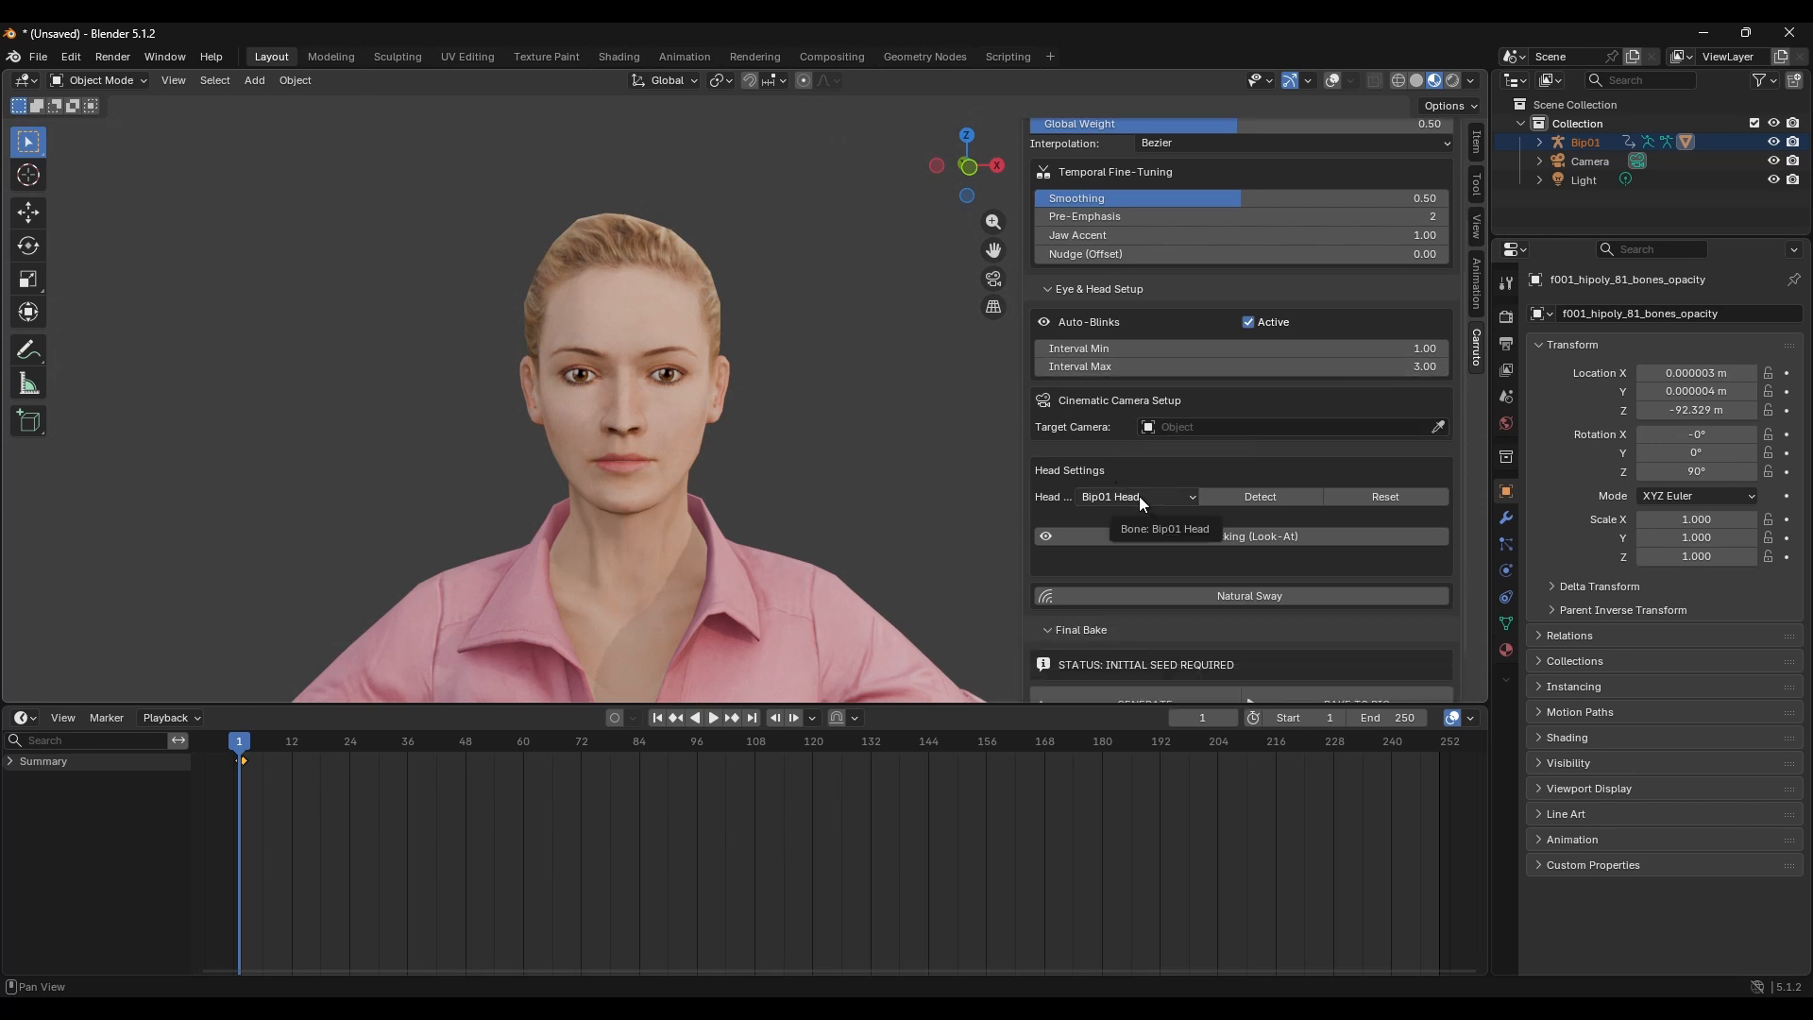
{"action": "left_click", "coordinate": [1238, 495]}
{"action": "left_click", "coordinate": [1131, 500]}
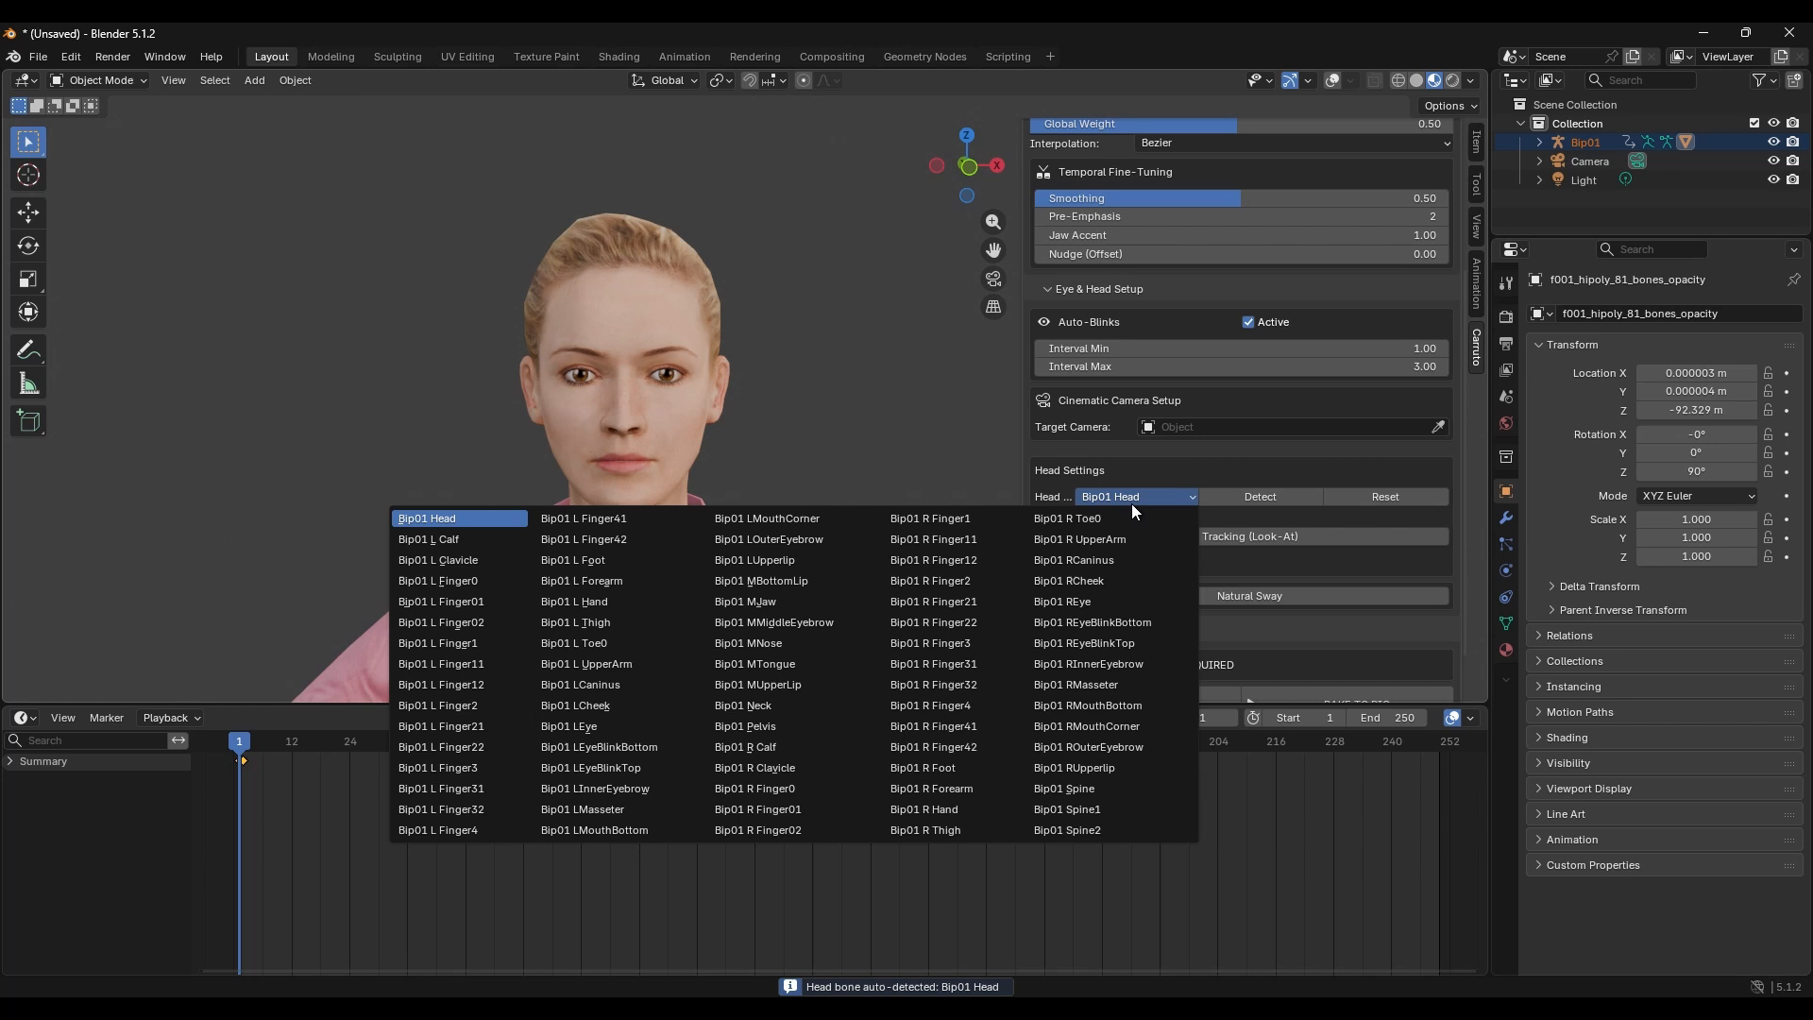
{"action": "left_click", "coordinate": [1091, 553]}
{"action": "left_click", "coordinate": [1244, 491]}
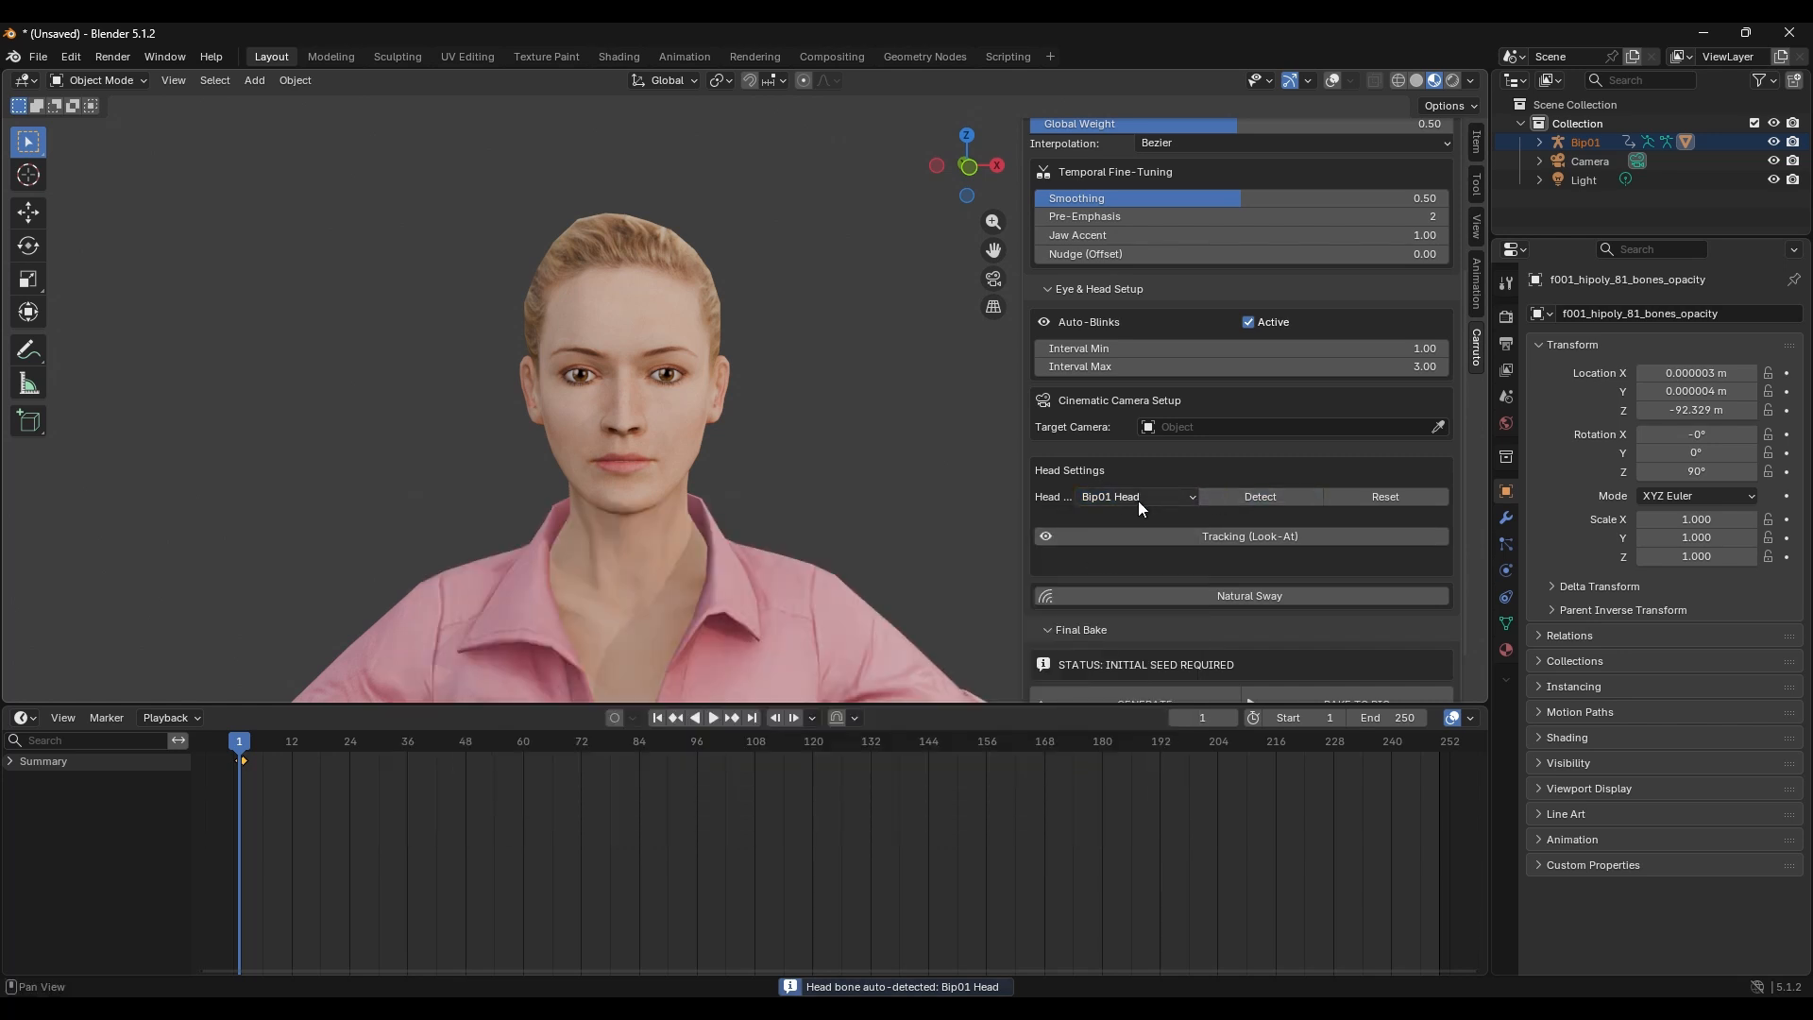
- Enable look-at tracking for the head and assign Camera as its follow target
{"action": "scroll", "coordinate": [1147, 501], "scroll_direction": "down", "scroll_amount": 1}
{"action": "left_click", "coordinate": [1194, 498]}
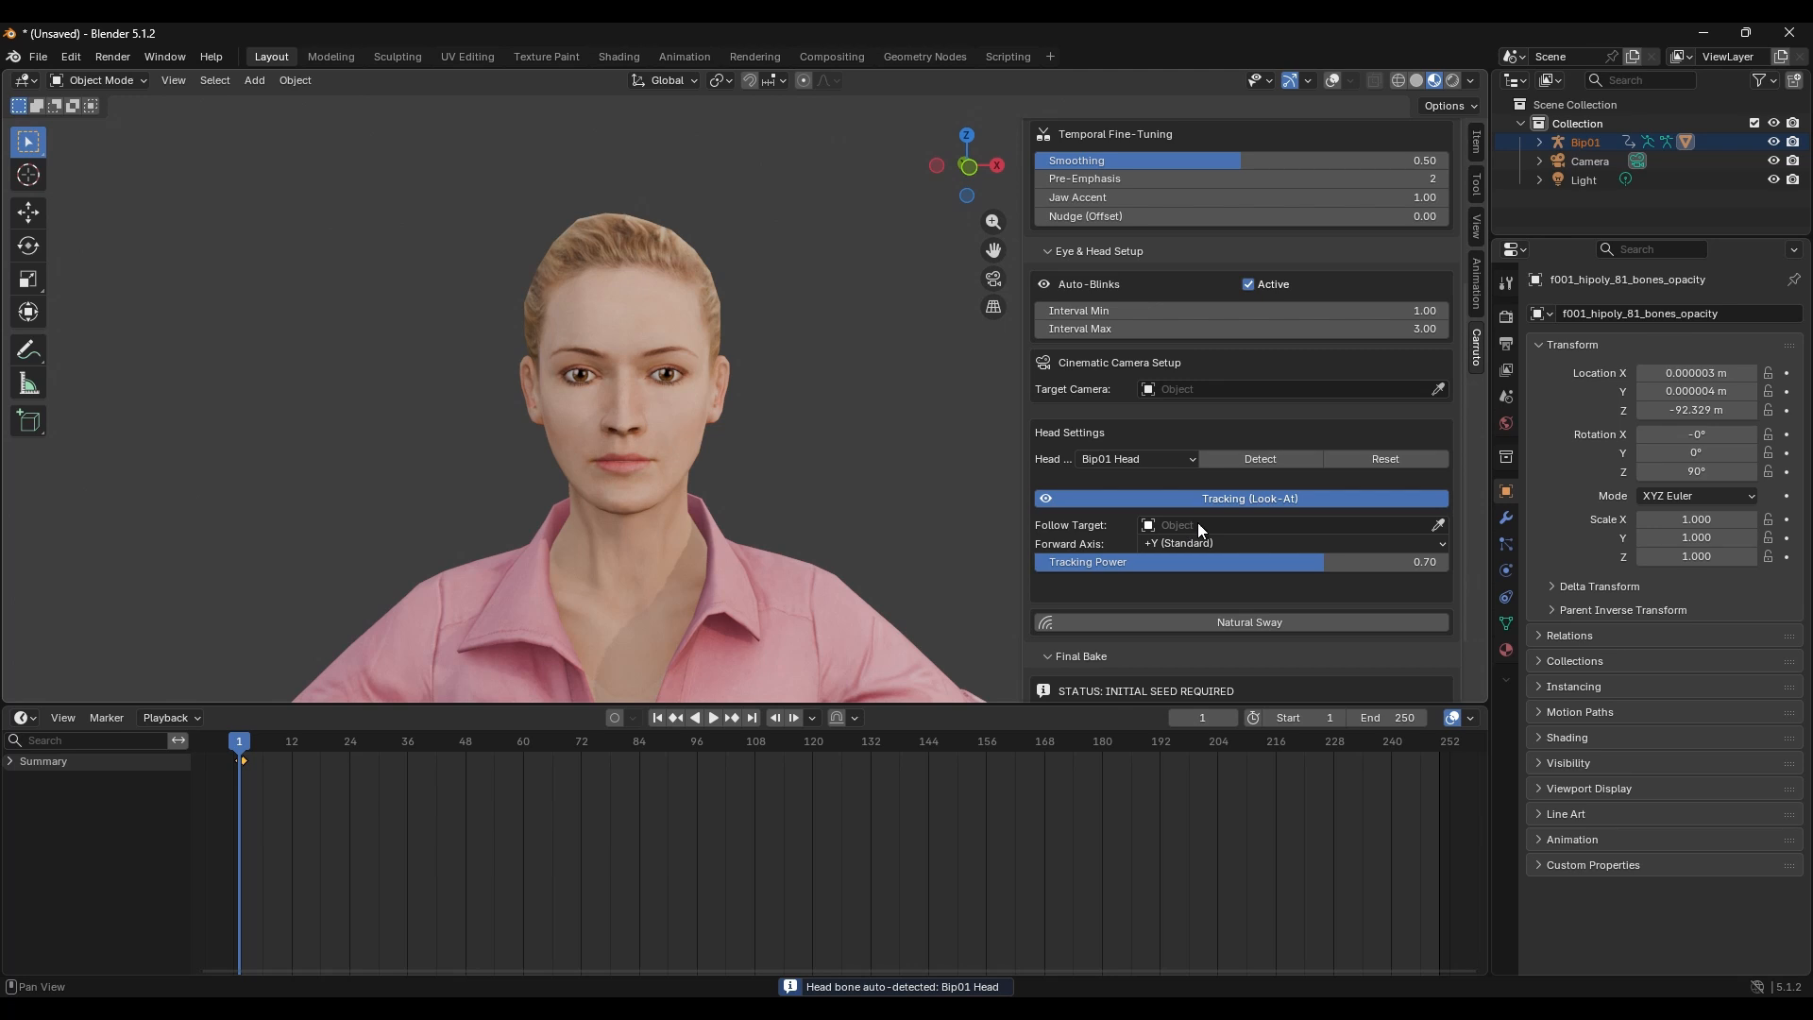
{"action": "left_click", "coordinate": [1438, 524]}
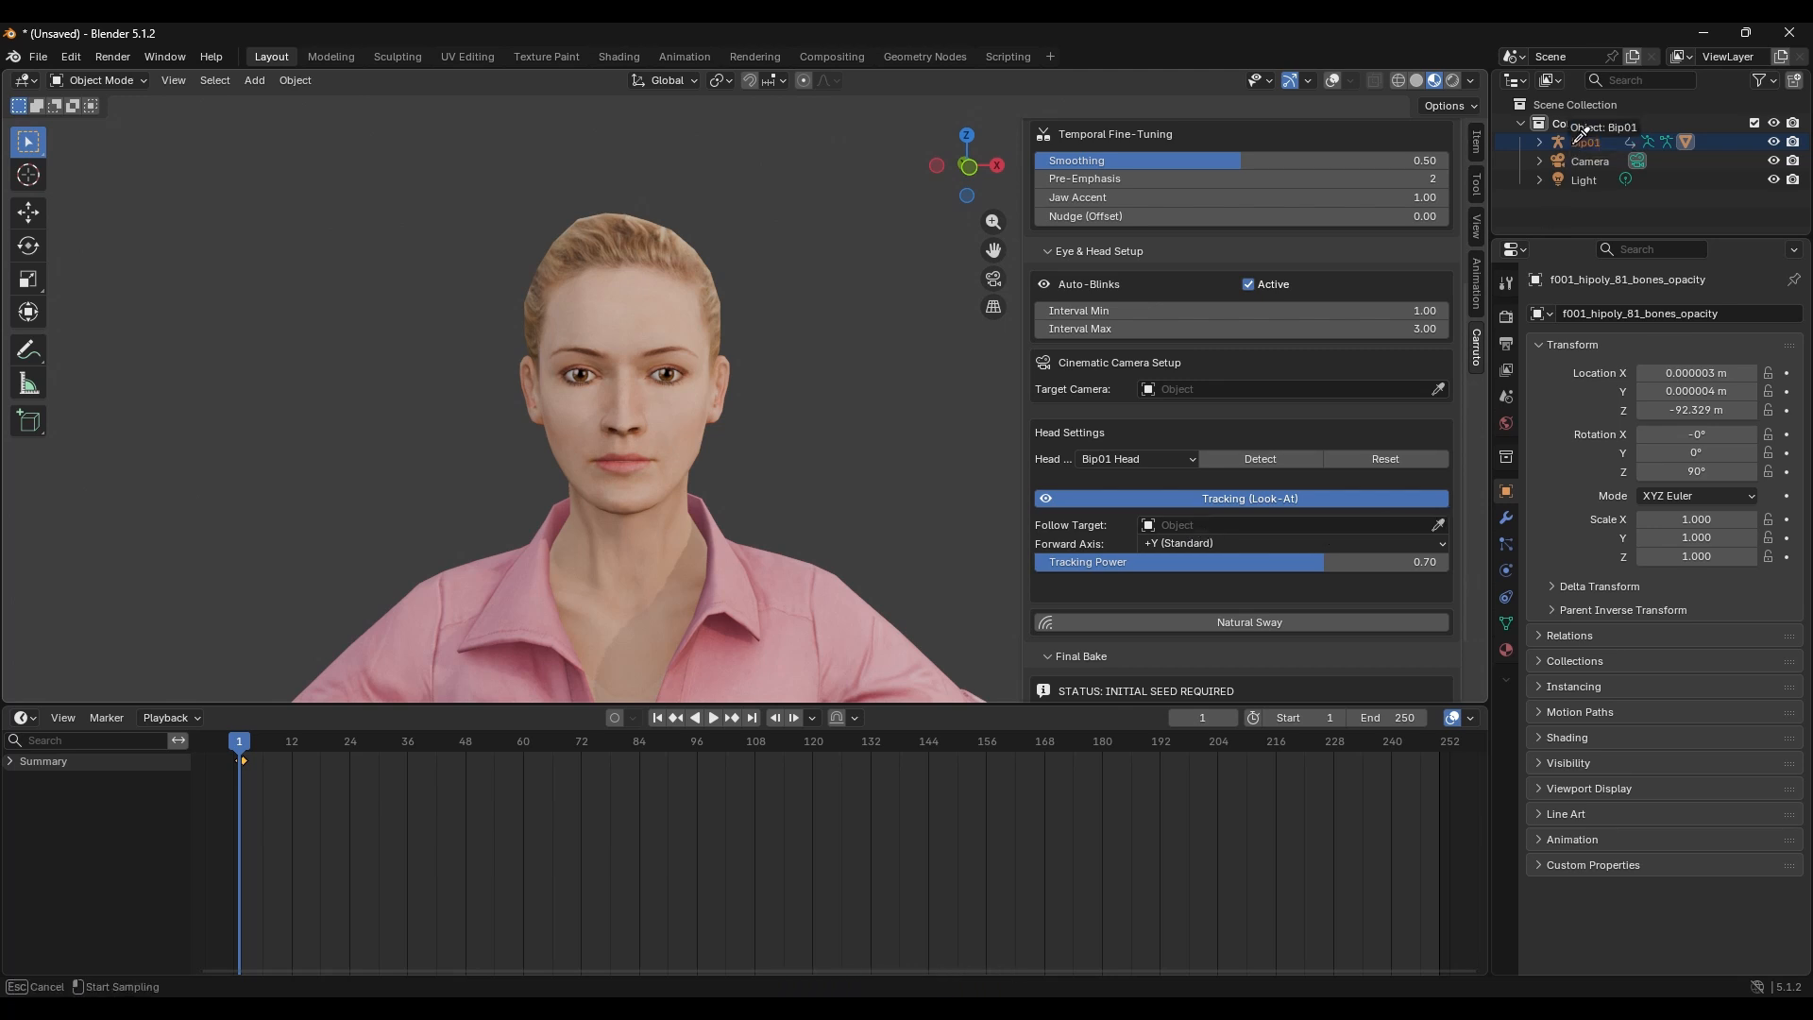
{"action": "left_click", "coordinate": [1590, 164]}
- Show the viewport overlays and select the camera to see where it sits relative to the character
{"action": "scroll", "coordinate": [736, 461], "scroll_direction": "down", "scroll_amount": 7}
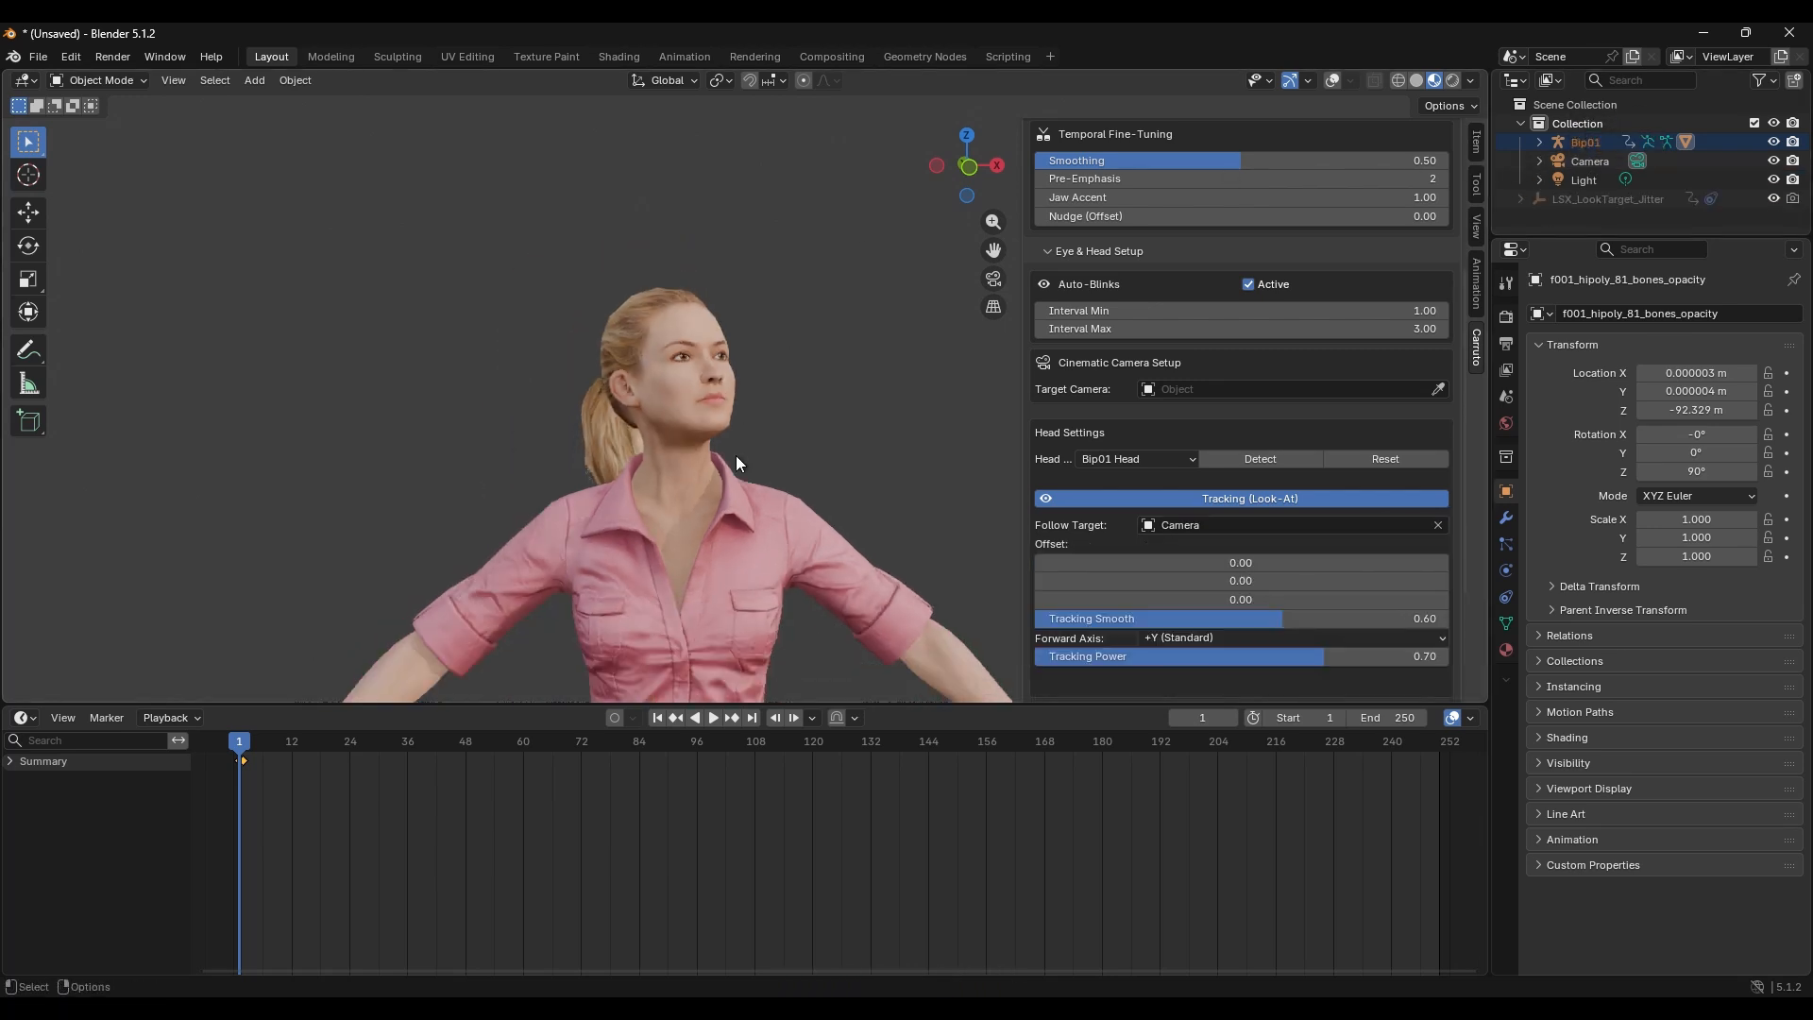
{"action": "middle_click_drag", "start_coordinate": [739, 462], "coordinate": [957, 304]}
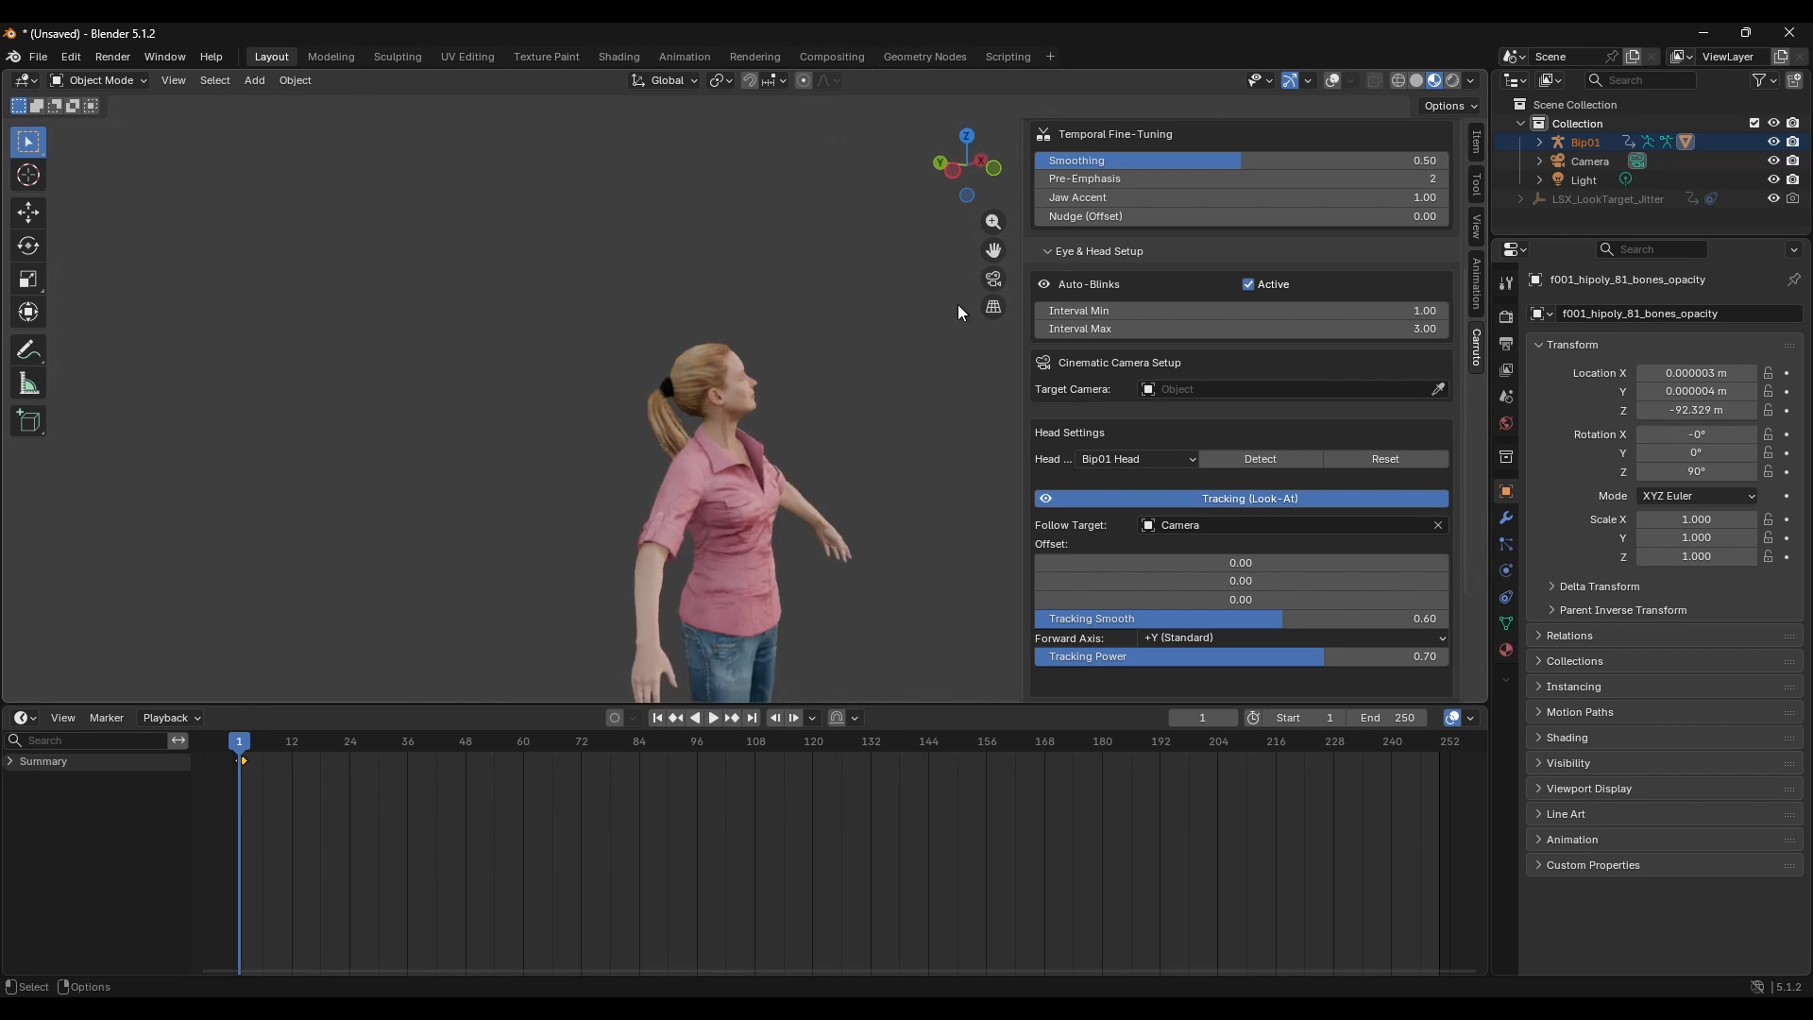
{"action": "left_click", "coordinate": [1332, 79]}
{"action": "scroll", "coordinate": [727, 460], "scroll_direction": "down", "scroll_amount": 5}
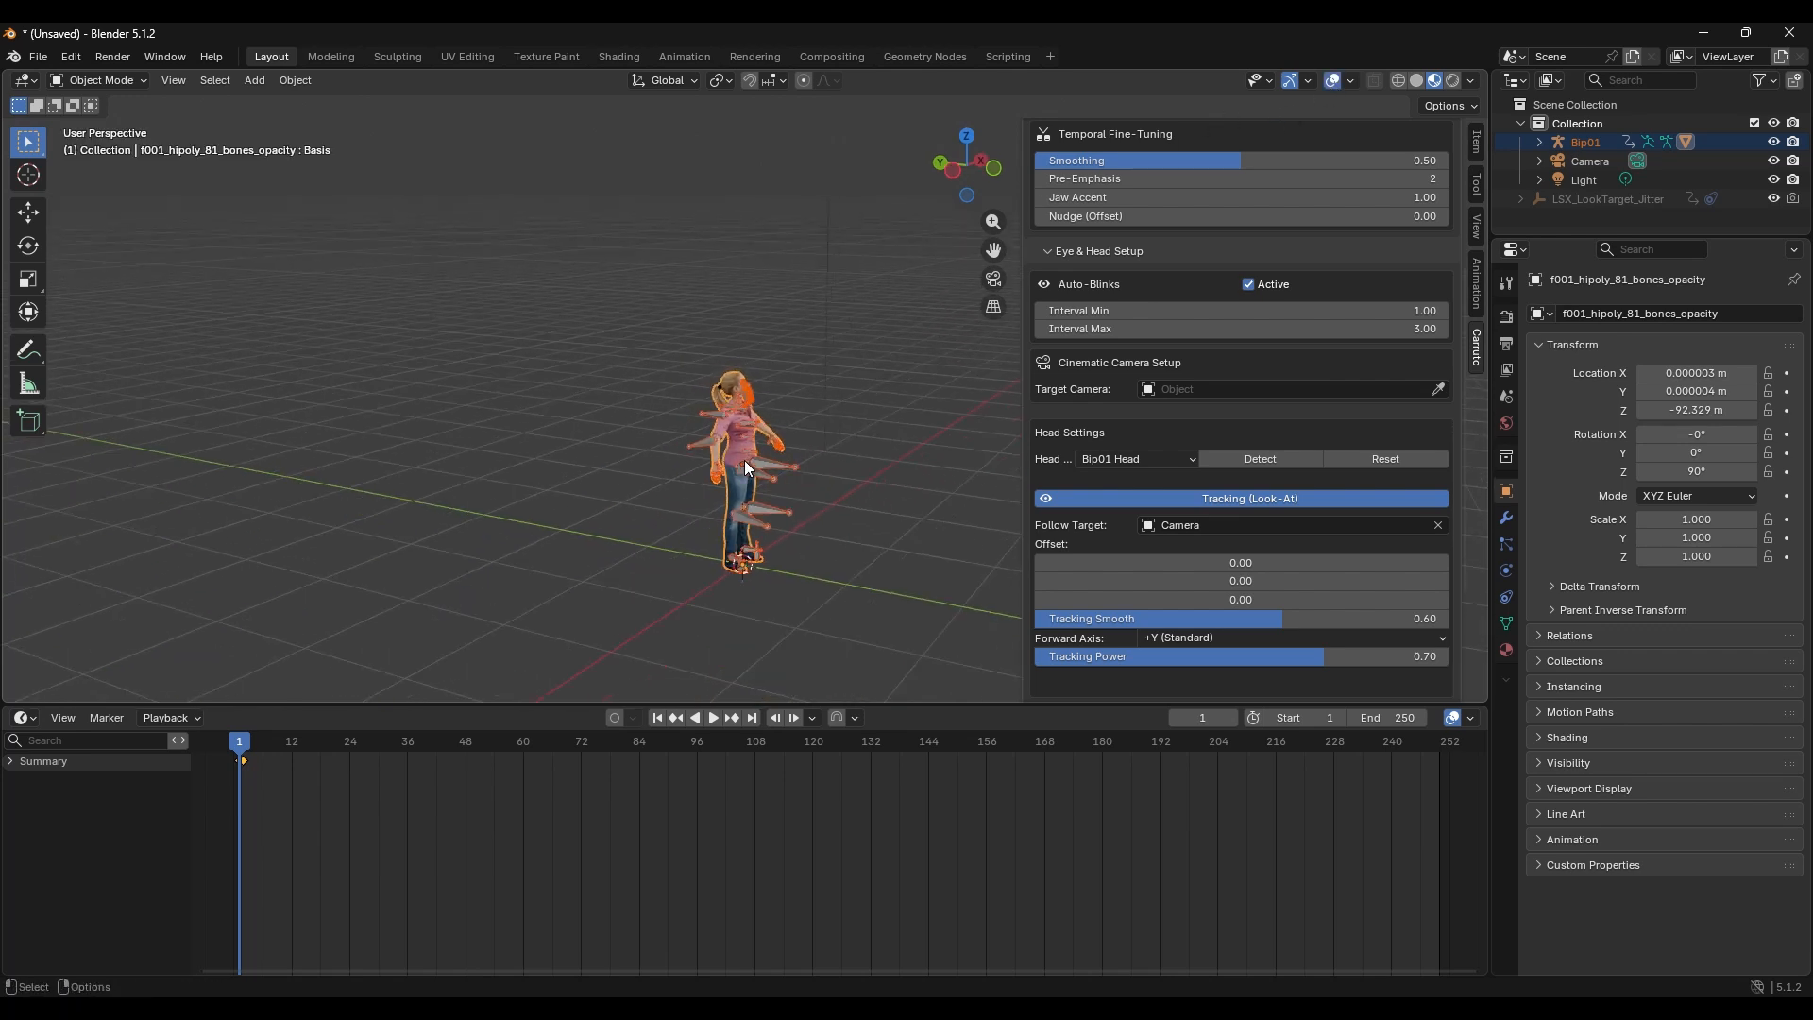
{"action": "left_click", "coordinate": [1593, 160]}
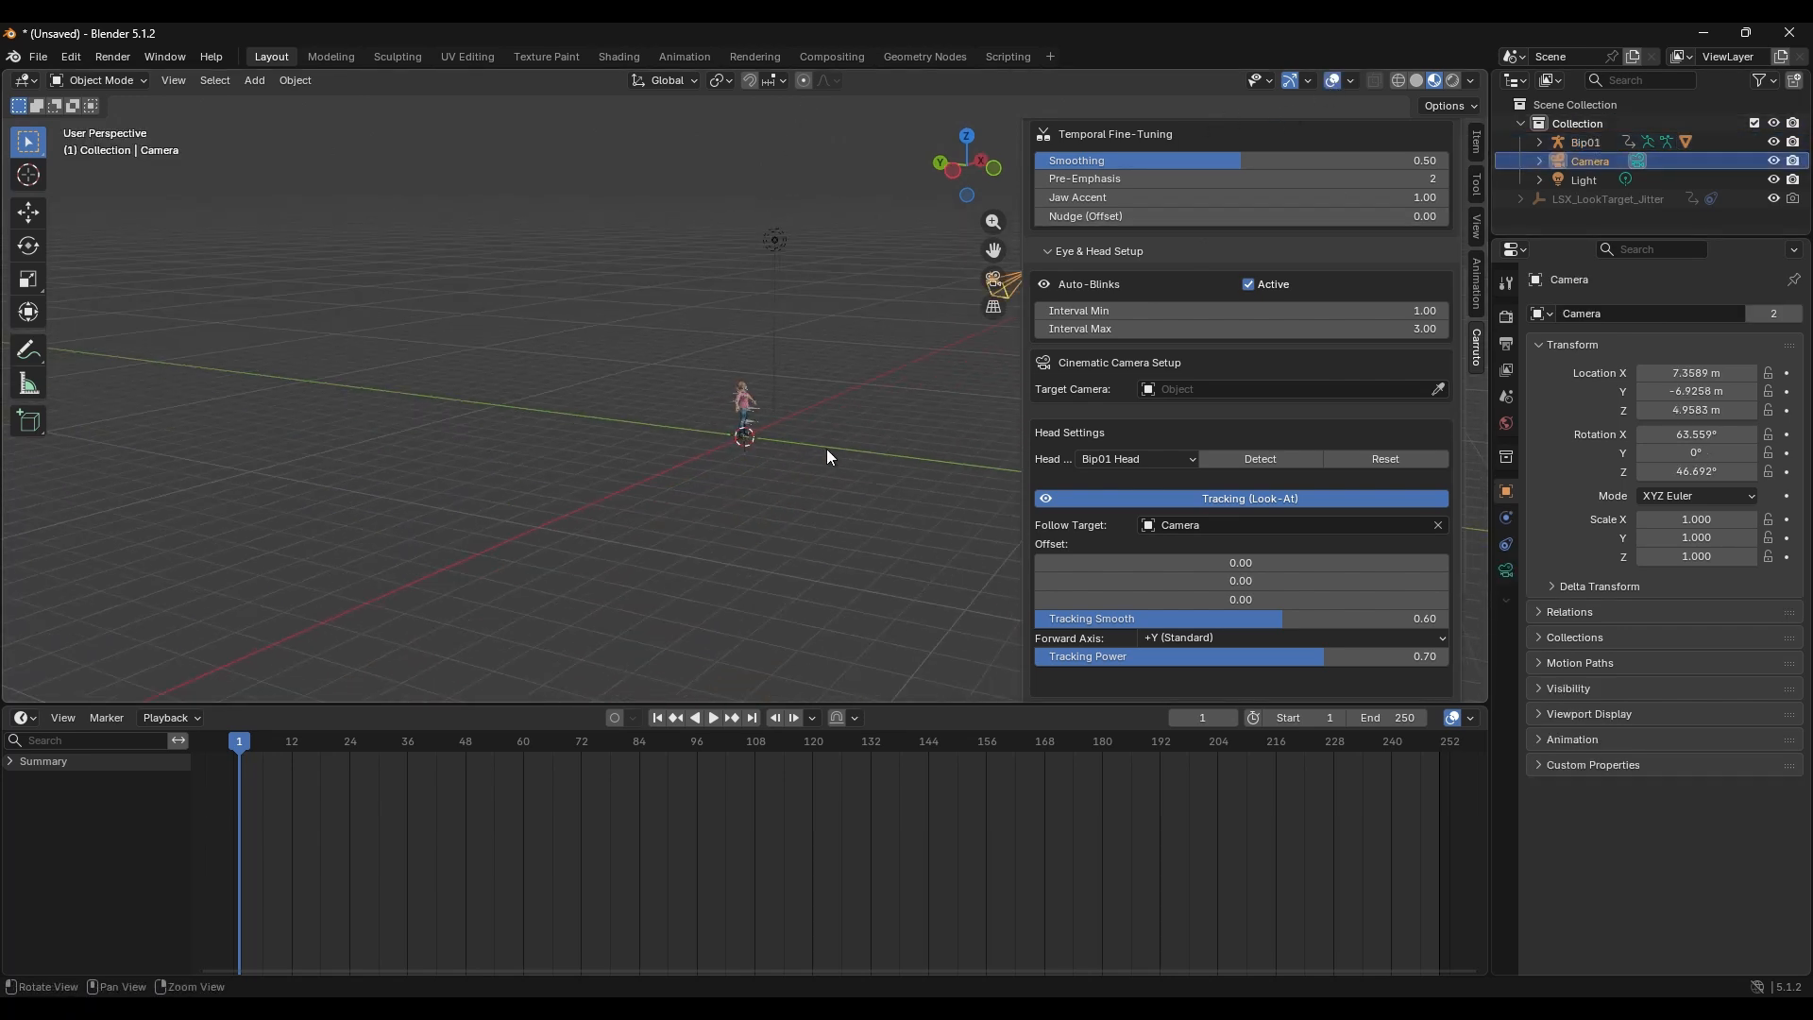
{"action": "scroll", "coordinate": [831, 445], "scroll_direction": "down", "scroll_amount": 4}
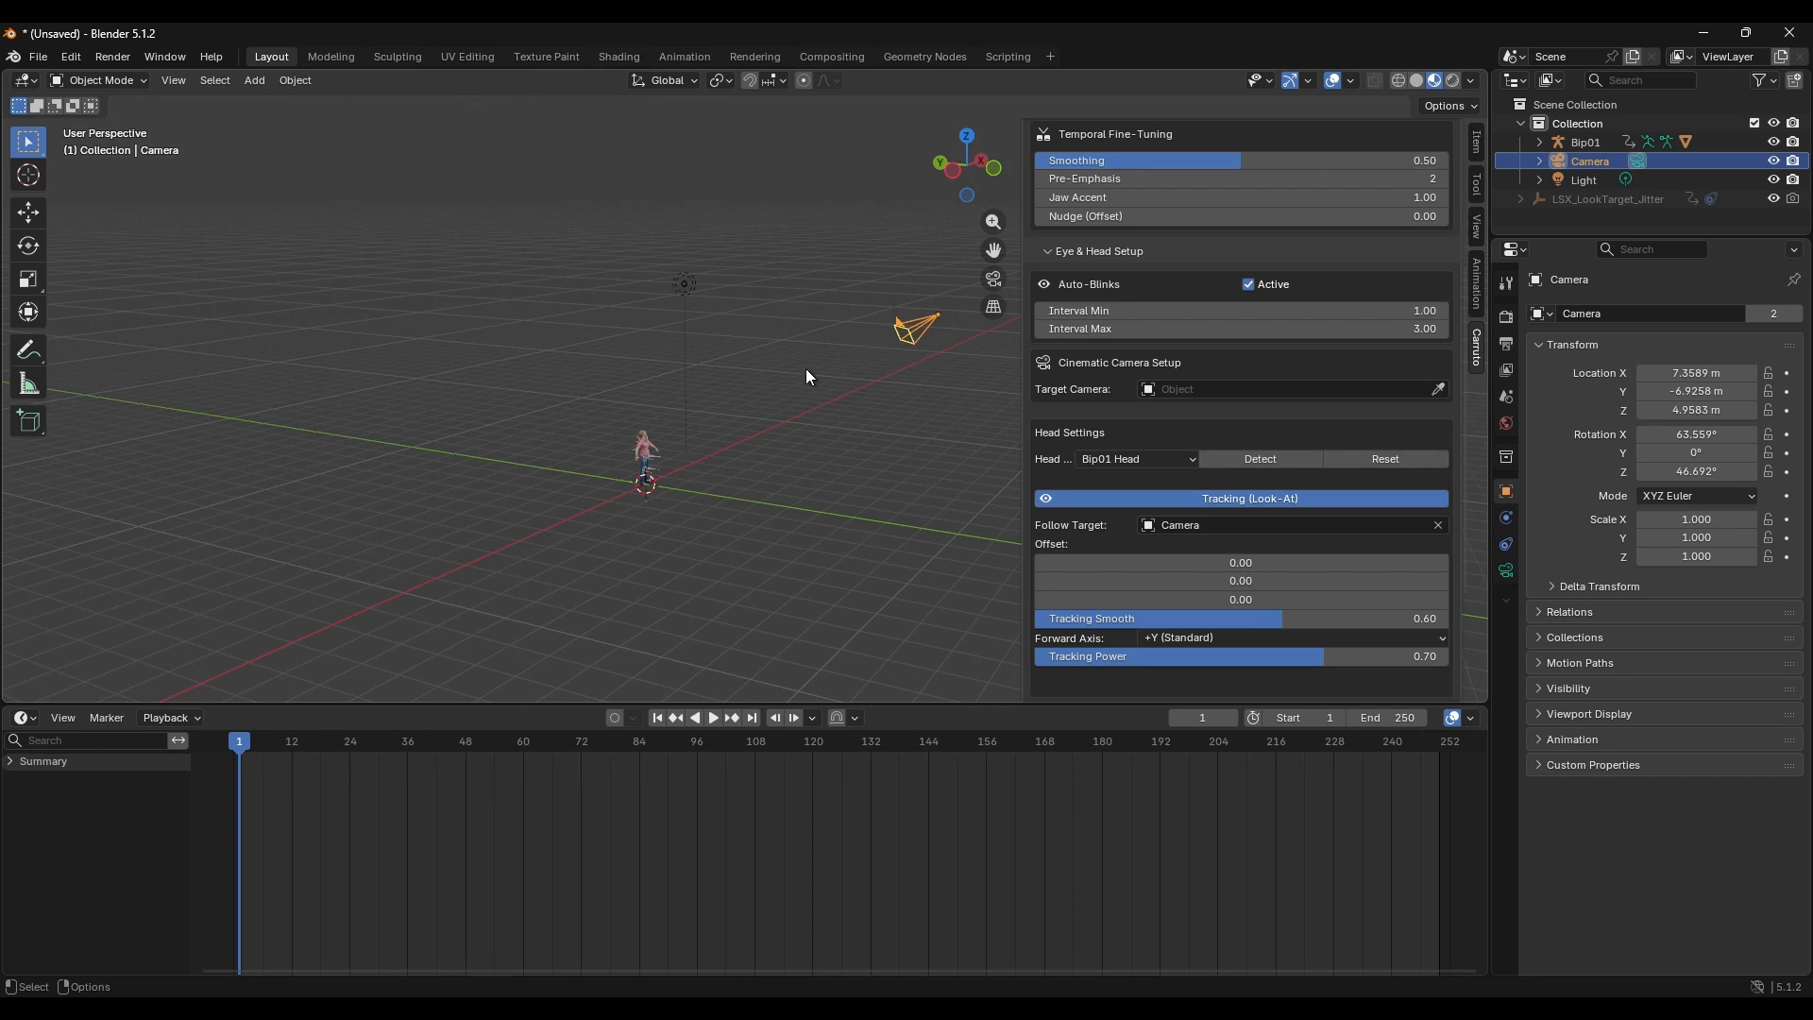
- Switch the look-at tracking off and back on to compare the head's orientation
{"action": "left_click", "coordinate": [1227, 498]}
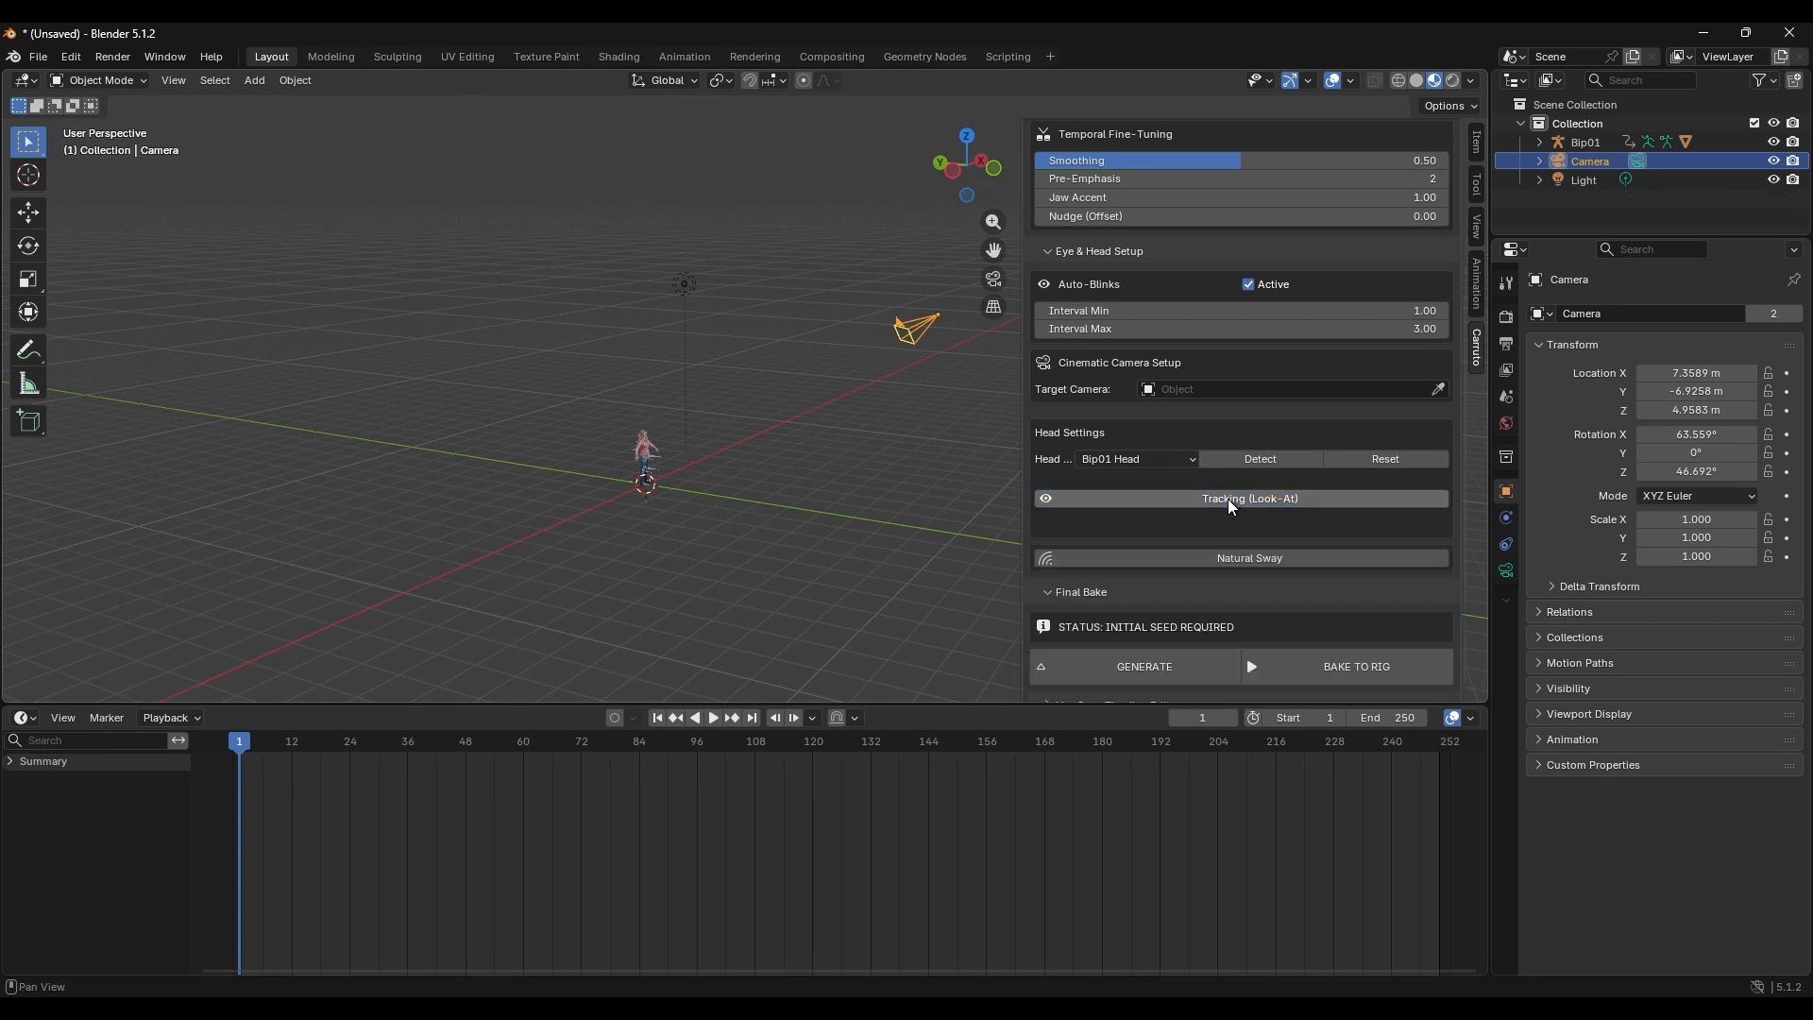
{"action": "left_click", "coordinate": [1228, 498]}
{"action": "scroll", "coordinate": [1180, 536], "scroll_direction": "up", "scroll_amount": 1}
{"action": "scroll", "coordinate": [1191, 535], "scroll_direction": "up", "scroll_amount": 1}
- Assign Camera as the target camera in the cinematic setup and place it in front of the character's face
{"action": "scroll", "coordinate": [1131, 529], "scroll_direction": "down", "scroll_amount": 3}
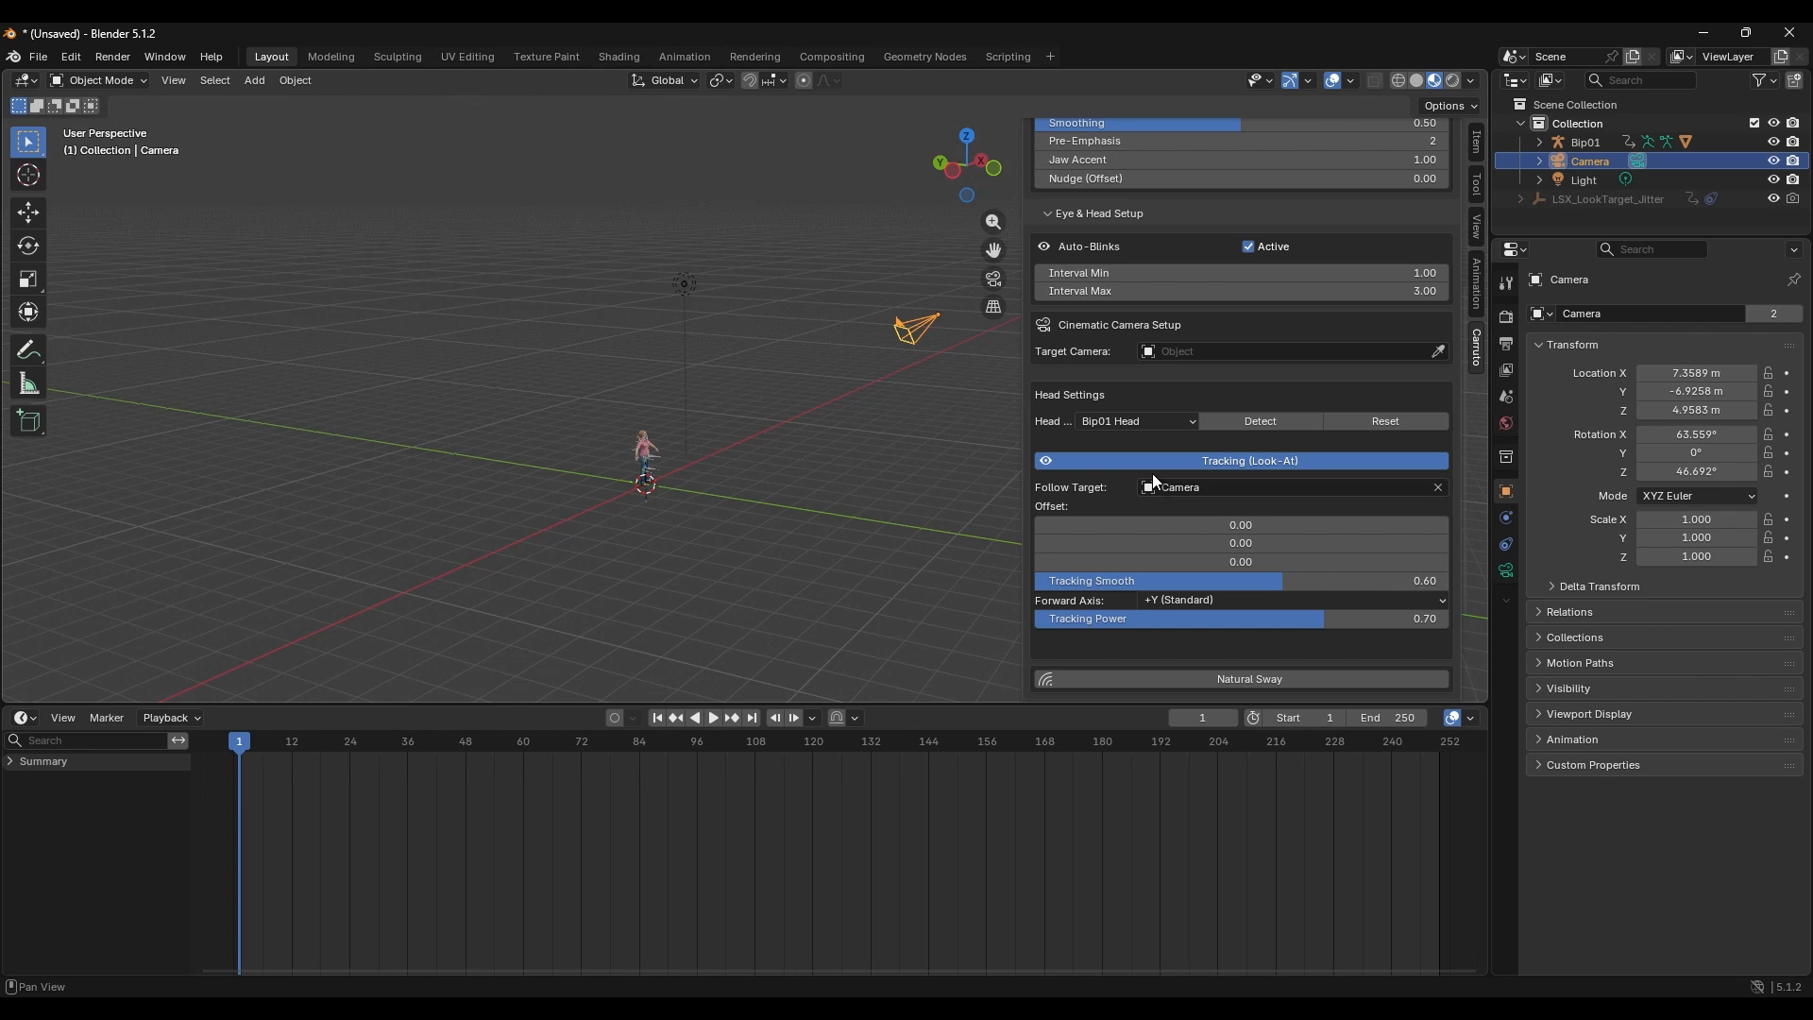
{"action": "scroll", "coordinate": [1147, 482], "scroll_direction": "down", "scroll_amount": 2}
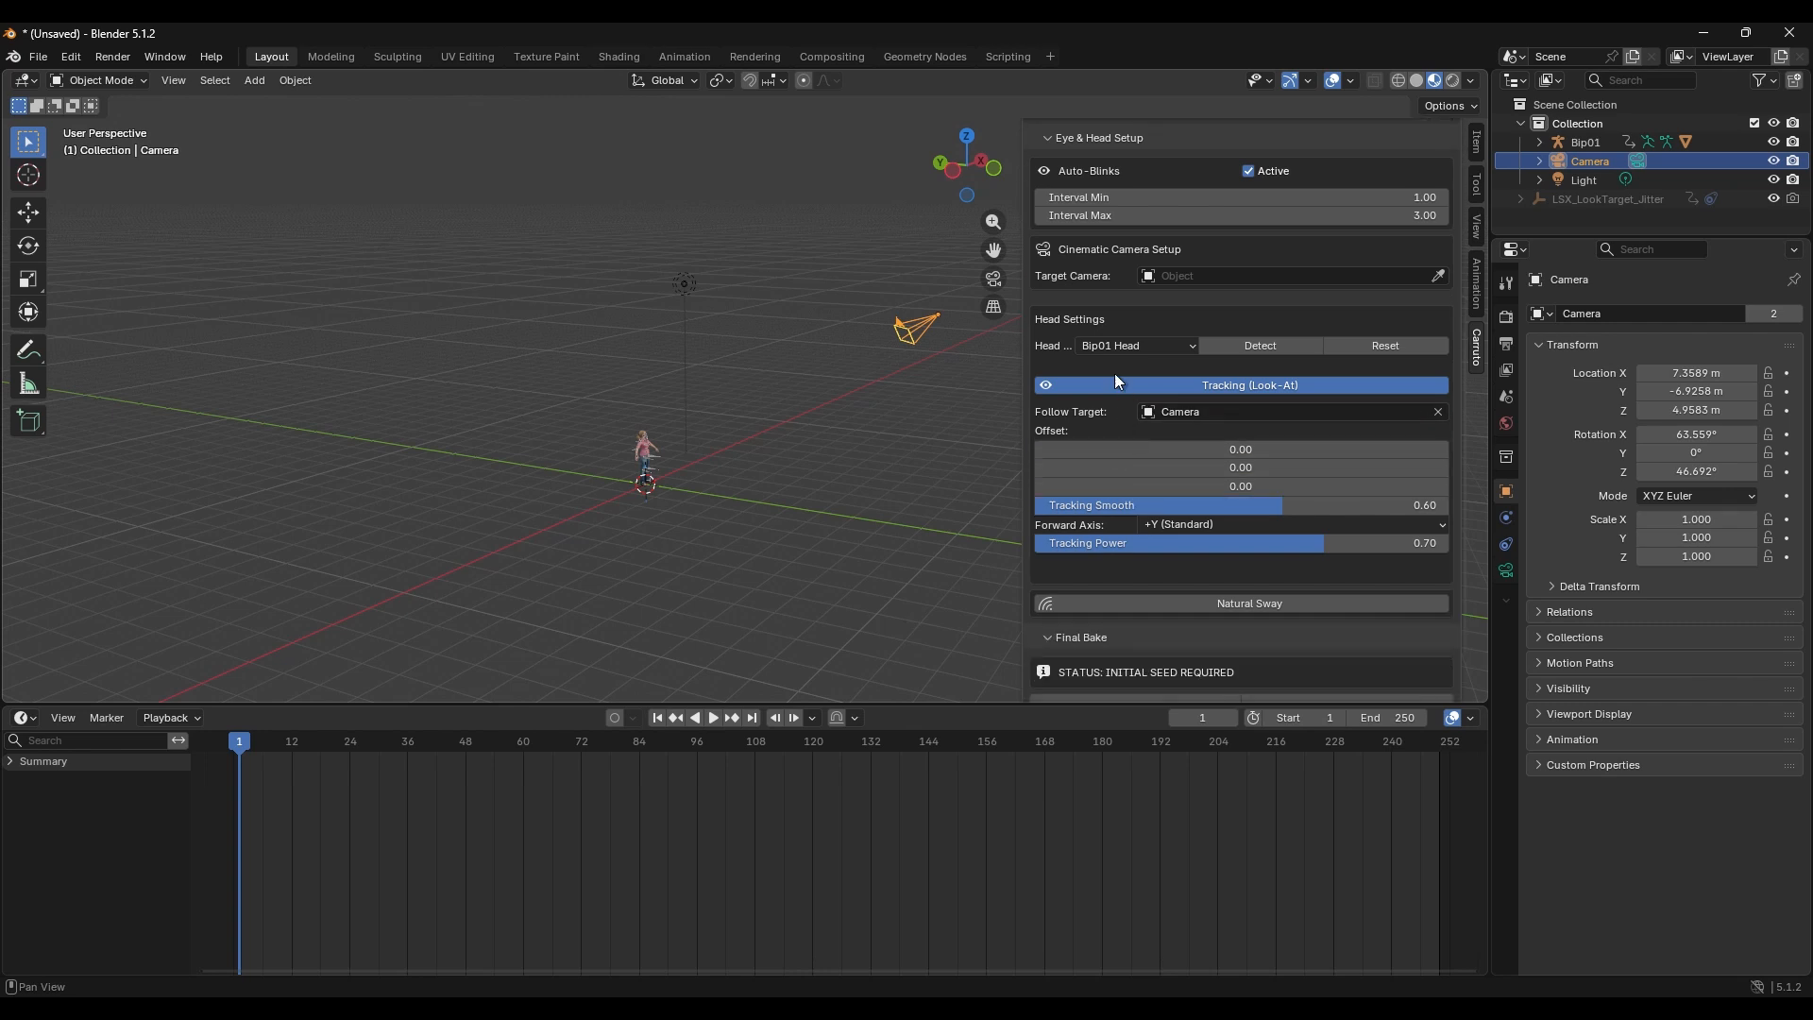
{"action": "left_click", "coordinate": [1434, 275]}
{"action": "left_click", "coordinate": [1590, 160]}
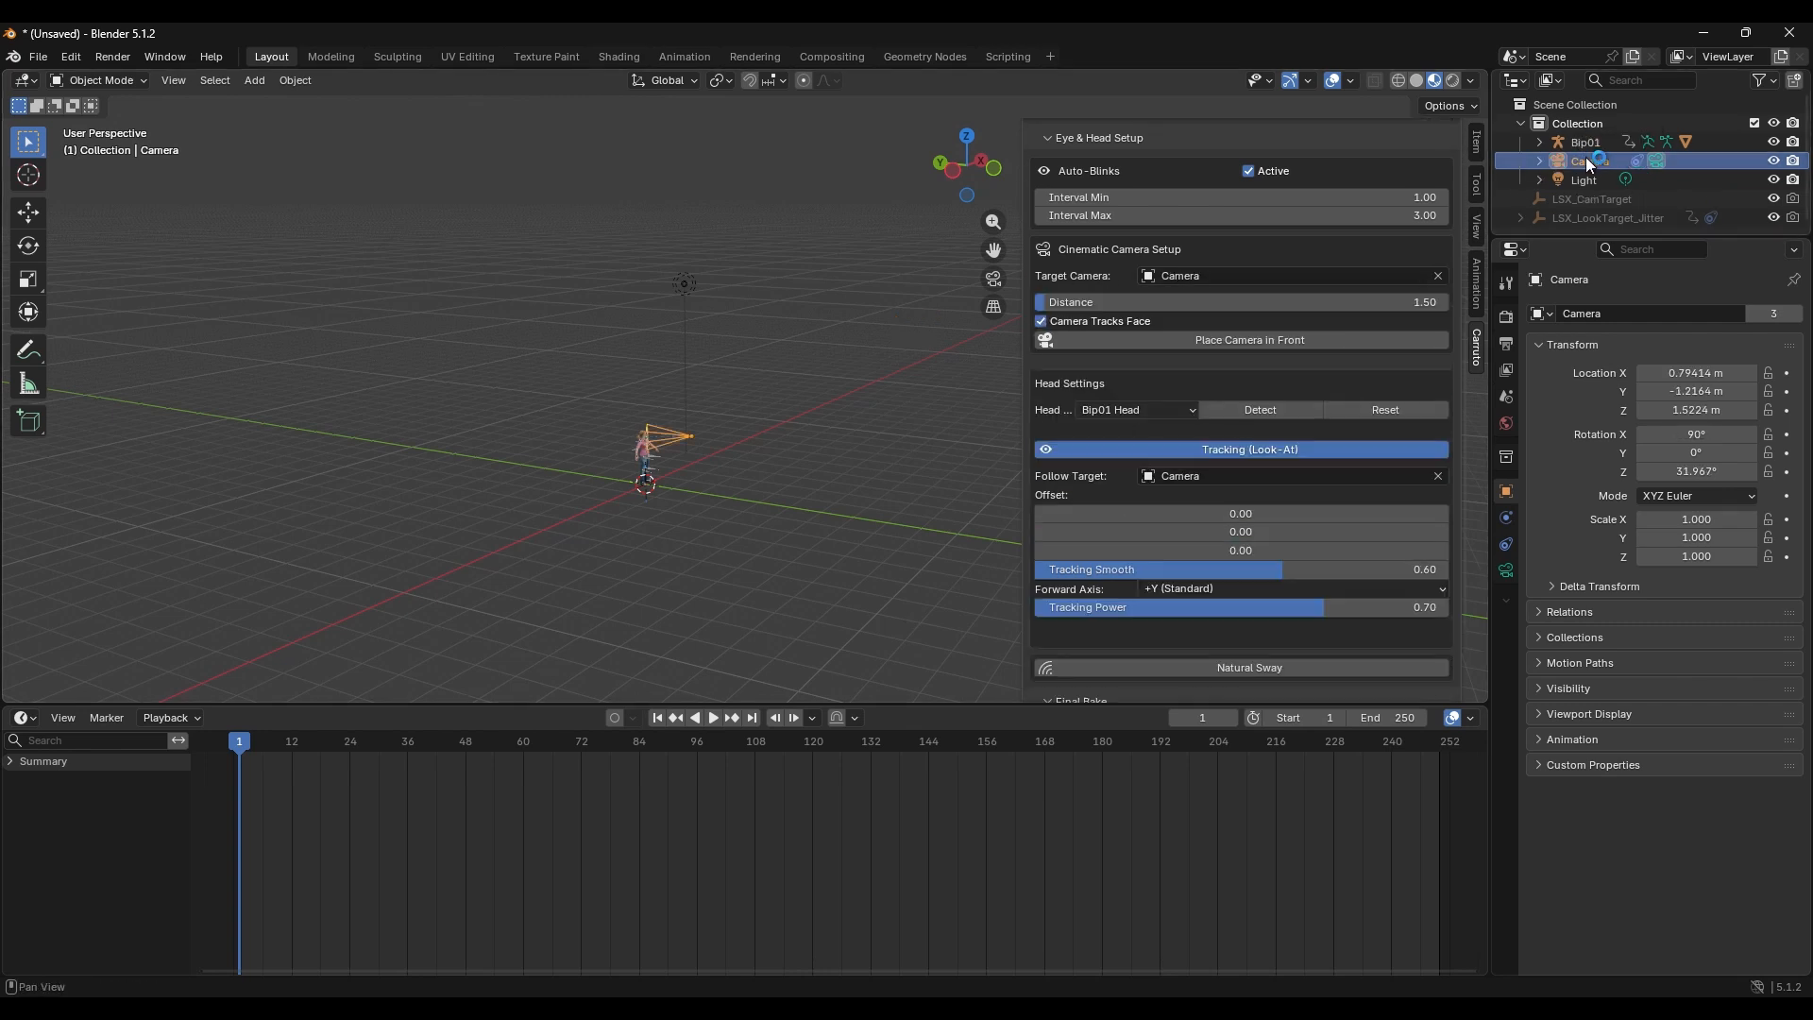
{"action": "left_click", "coordinate": [1218, 340]}
{"action": "mouse_move", "coordinate": [762, 410]}
{"action": "middle_mouse_down"}
{"action": "mouse_move", "coordinate": [653, 406]}
{"action": "mouse_move", "coordinate": [572, 331]}
{"action": "mouse_move", "coordinate": [746, 366]}
{"action": "mouse_move", "coordinate": [557, 399]}
{"action": "mouse_move", "coordinate": [870, 428]}
{"action": "mouse_move", "coordinate": [796, 417]}
{"action": "middle_mouse_up"}
{"action": "scroll", "coordinate": [610, 330], "scroll_direction": "up", "scroll_amount": 3}
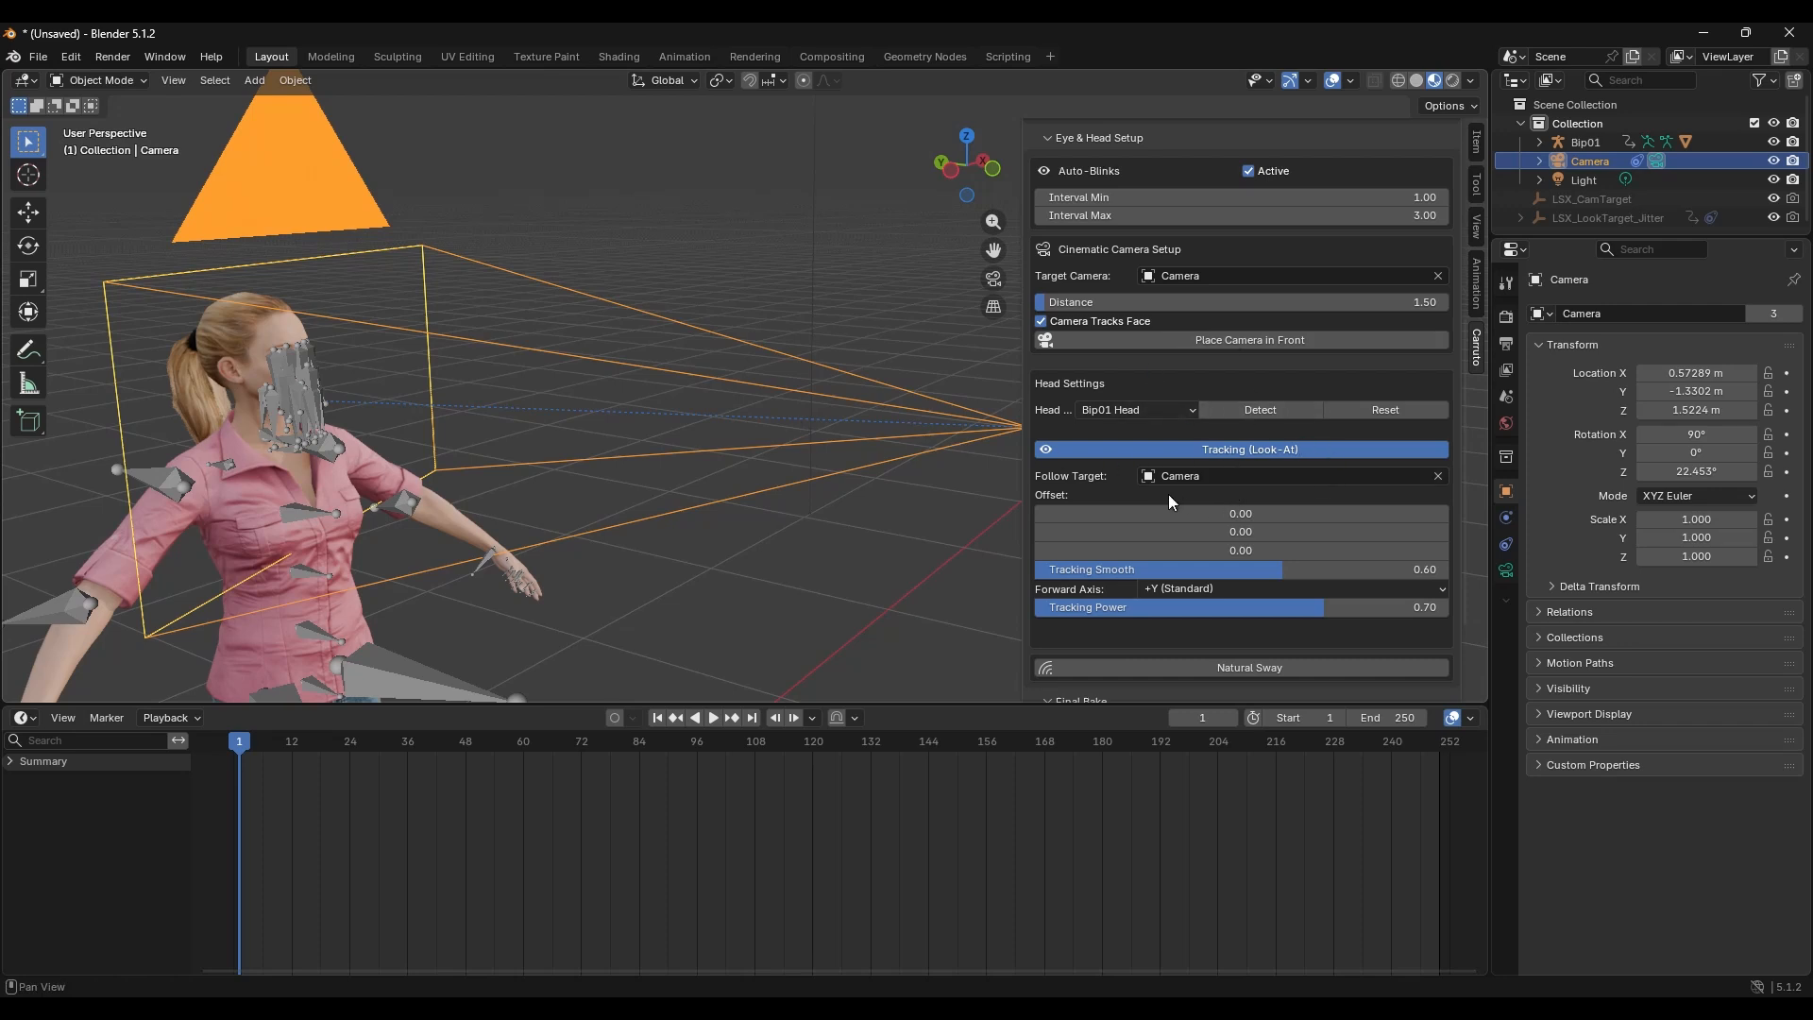
{"action": "scroll", "coordinate": [1166, 494], "scroll_direction": "down", "scroll_amount": 2}
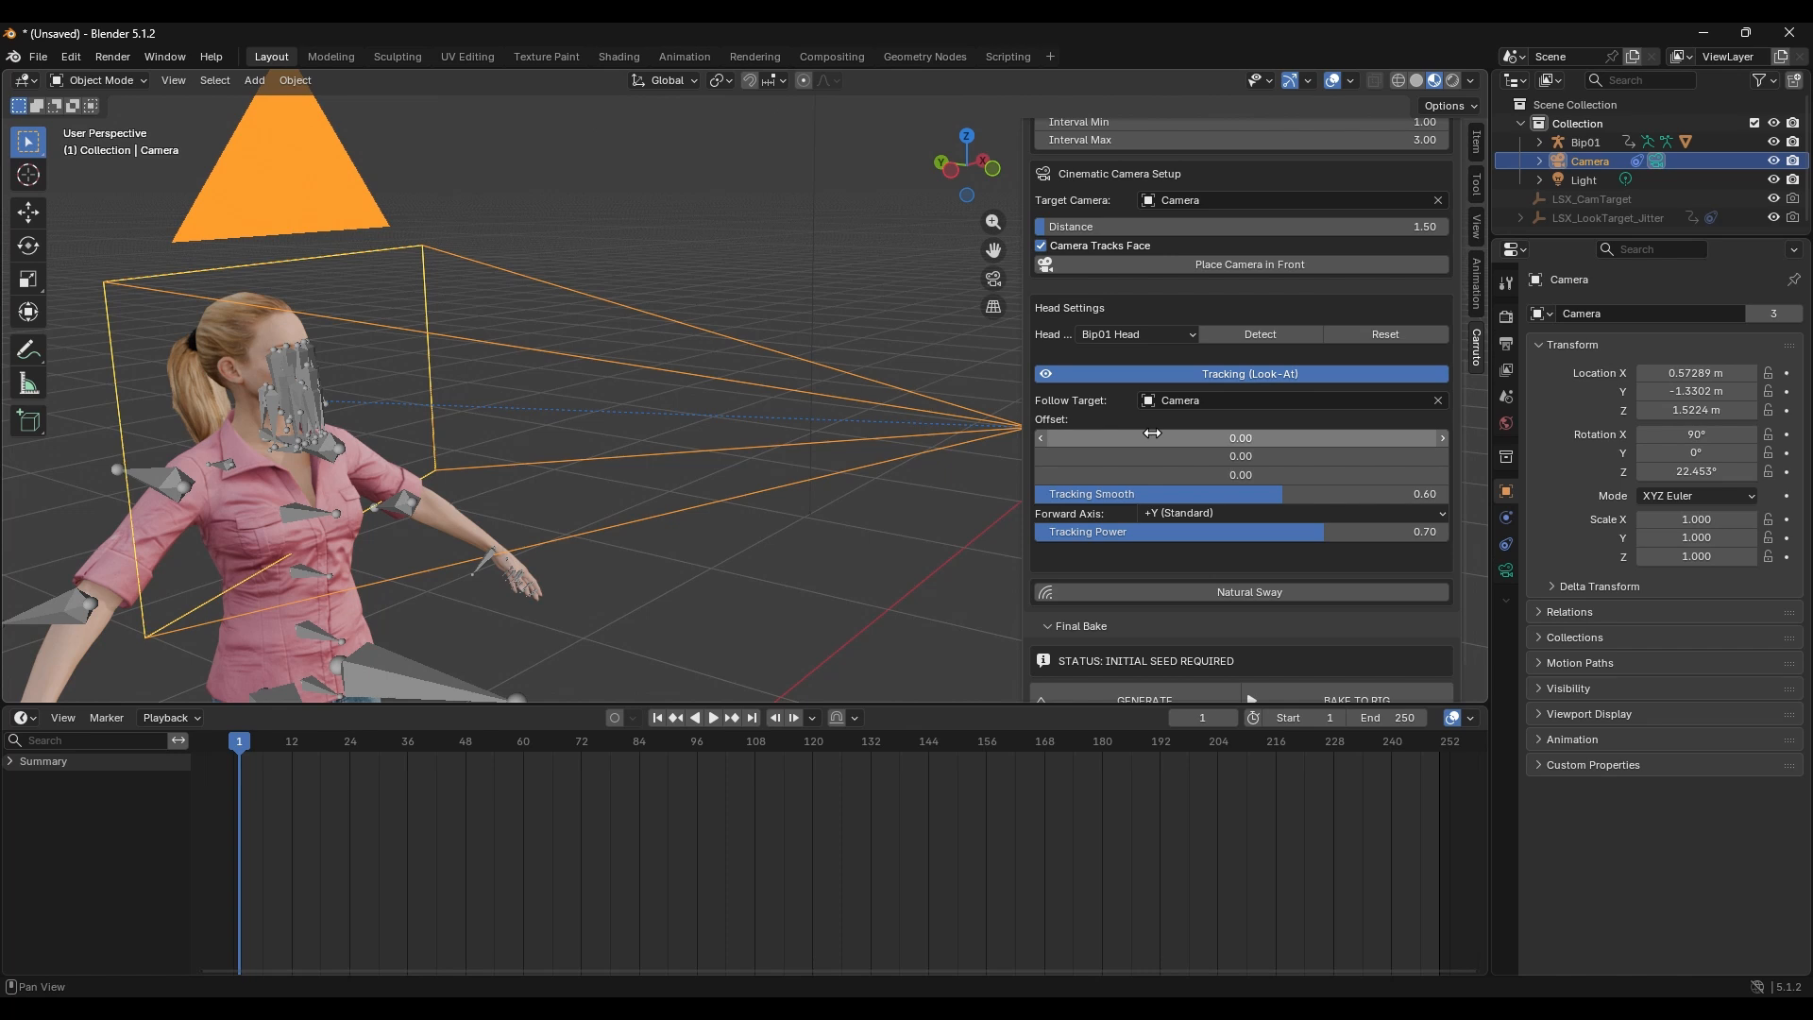
{"action": "scroll", "coordinate": [1114, 519], "scroll_direction": "down", "scroll_amount": 1}
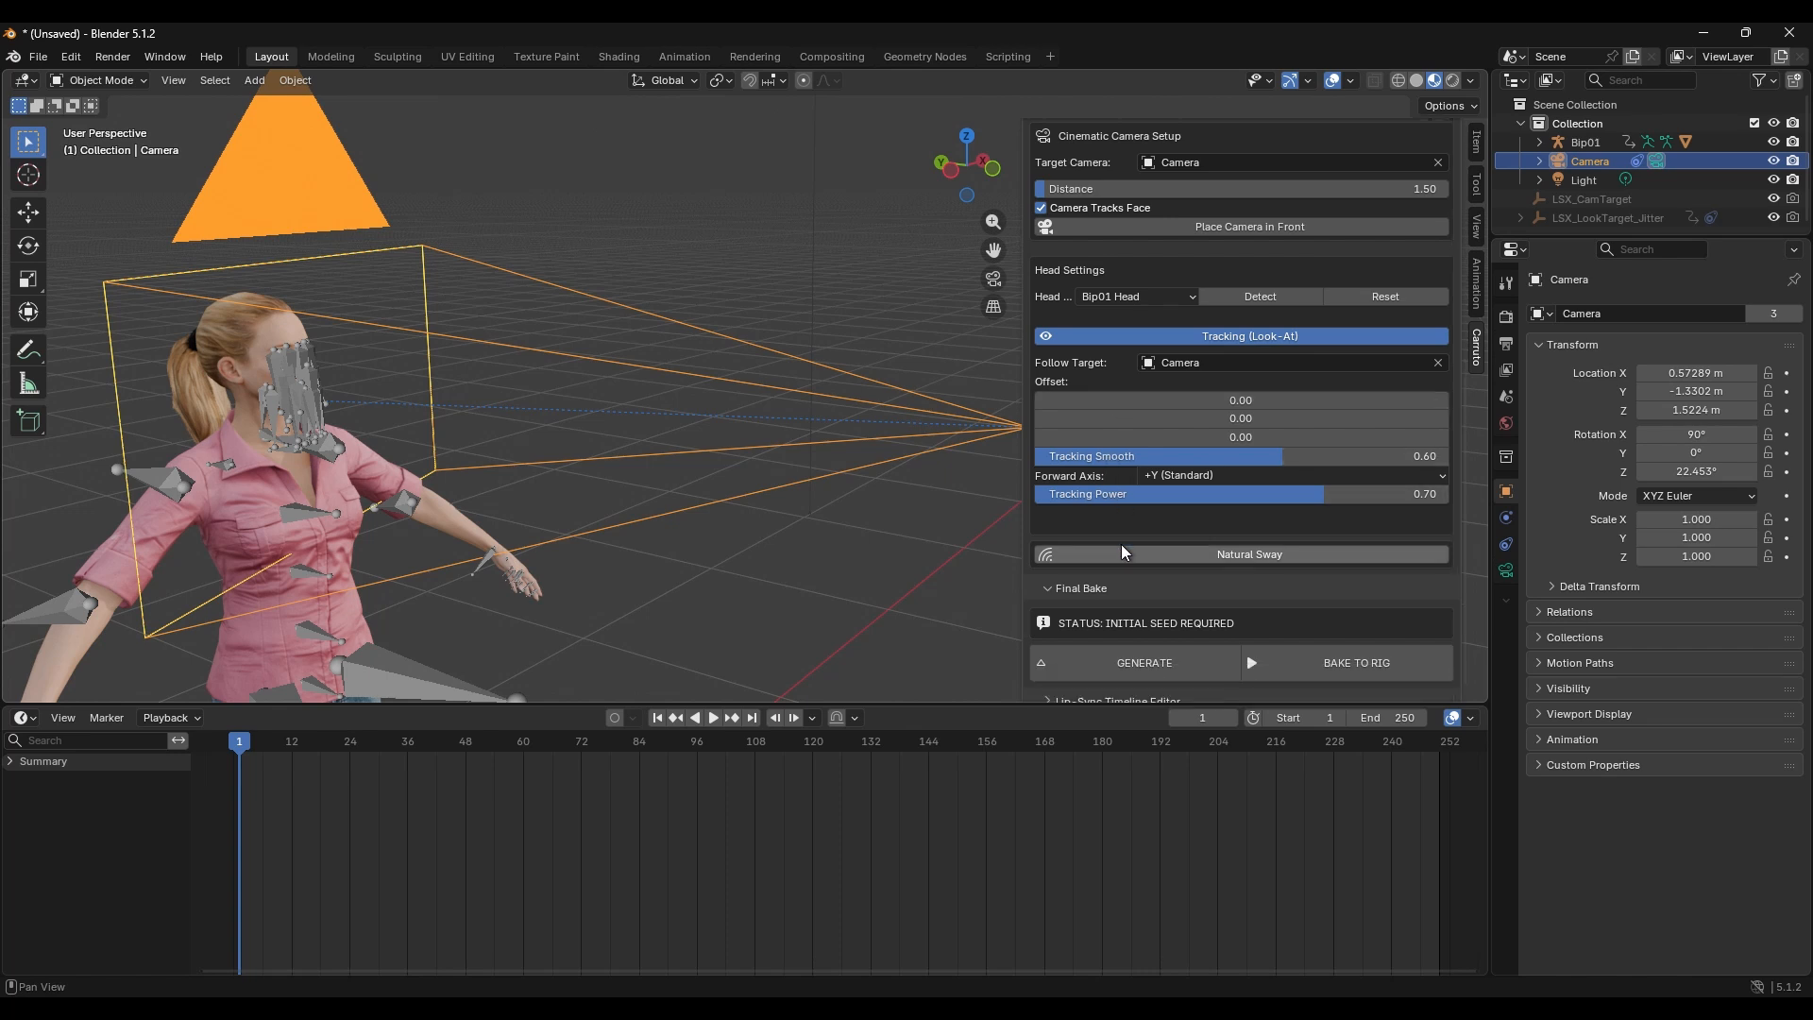
- Enable Natural Sway for the head and generate the viseme markers for the lip-sync
{"action": "left_click", "coordinate": [1123, 554]}
{"action": "scroll", "coordinate": [1125, 557], "scroll_direction": "down", "scroll_amount": 1}
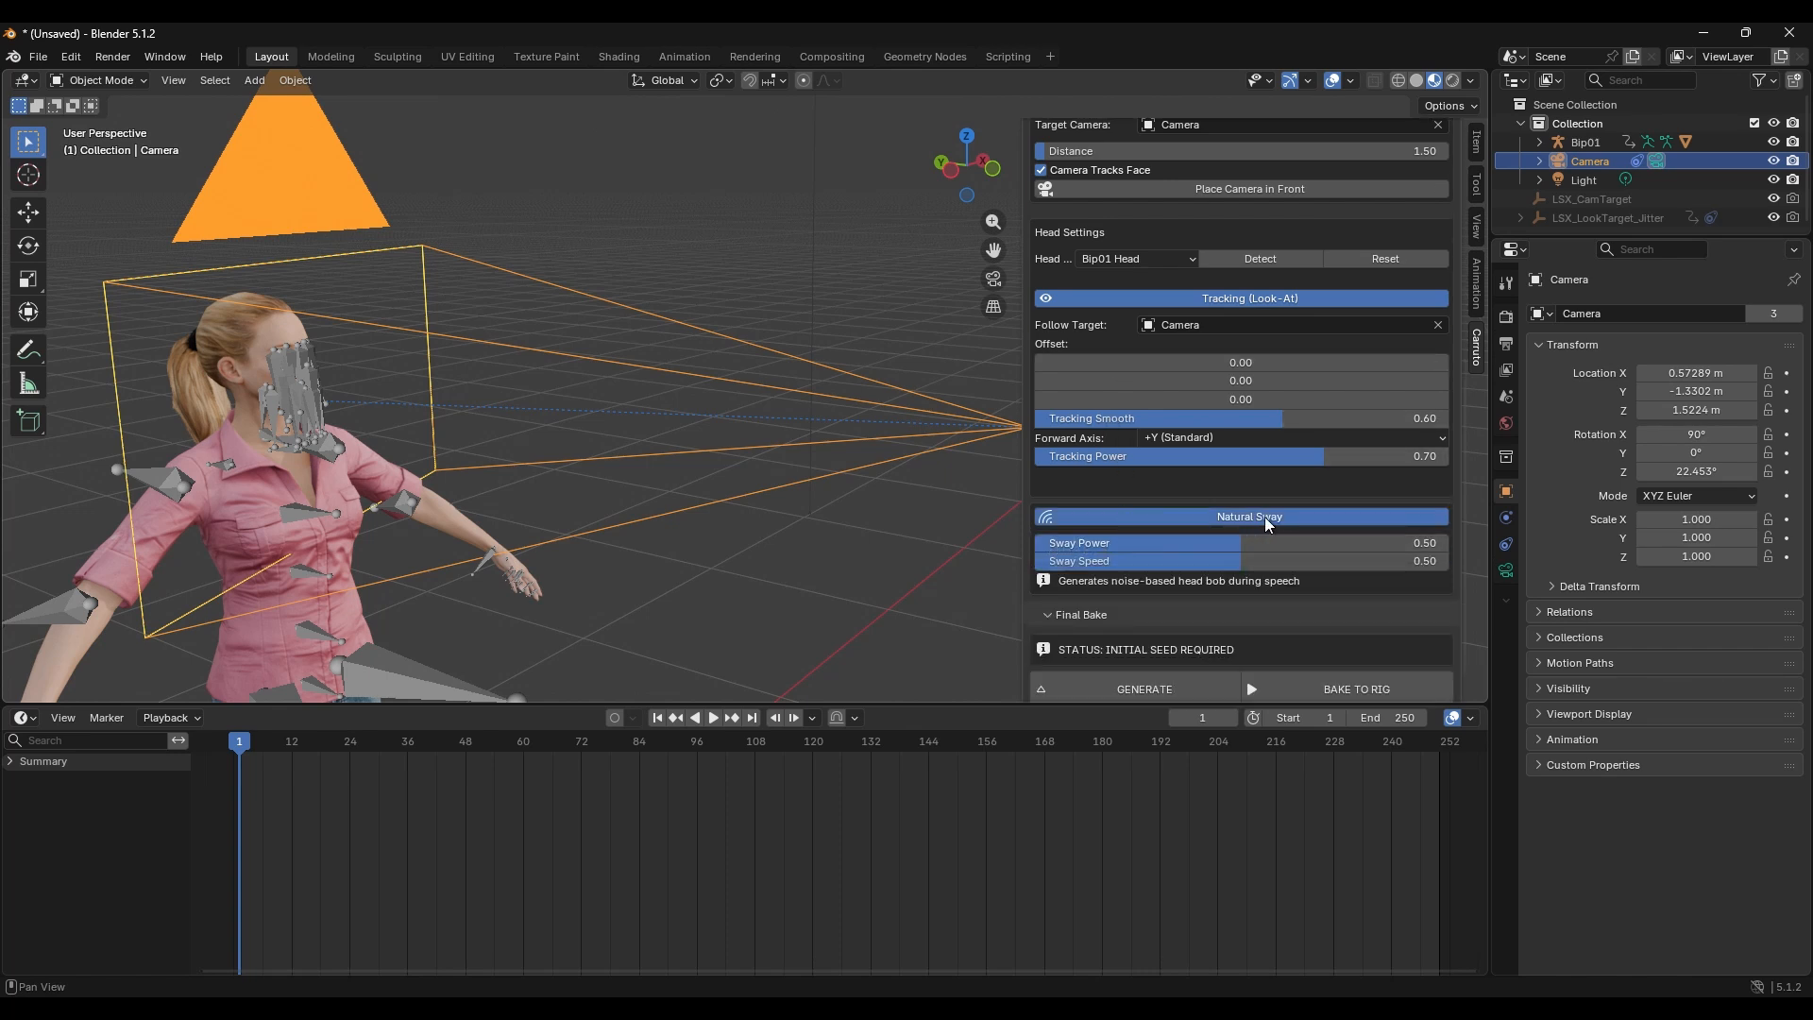
{"action": "scroll", "coordinate": [1141, 596], "scroll_direction": "down", "scroll_amount": 1}
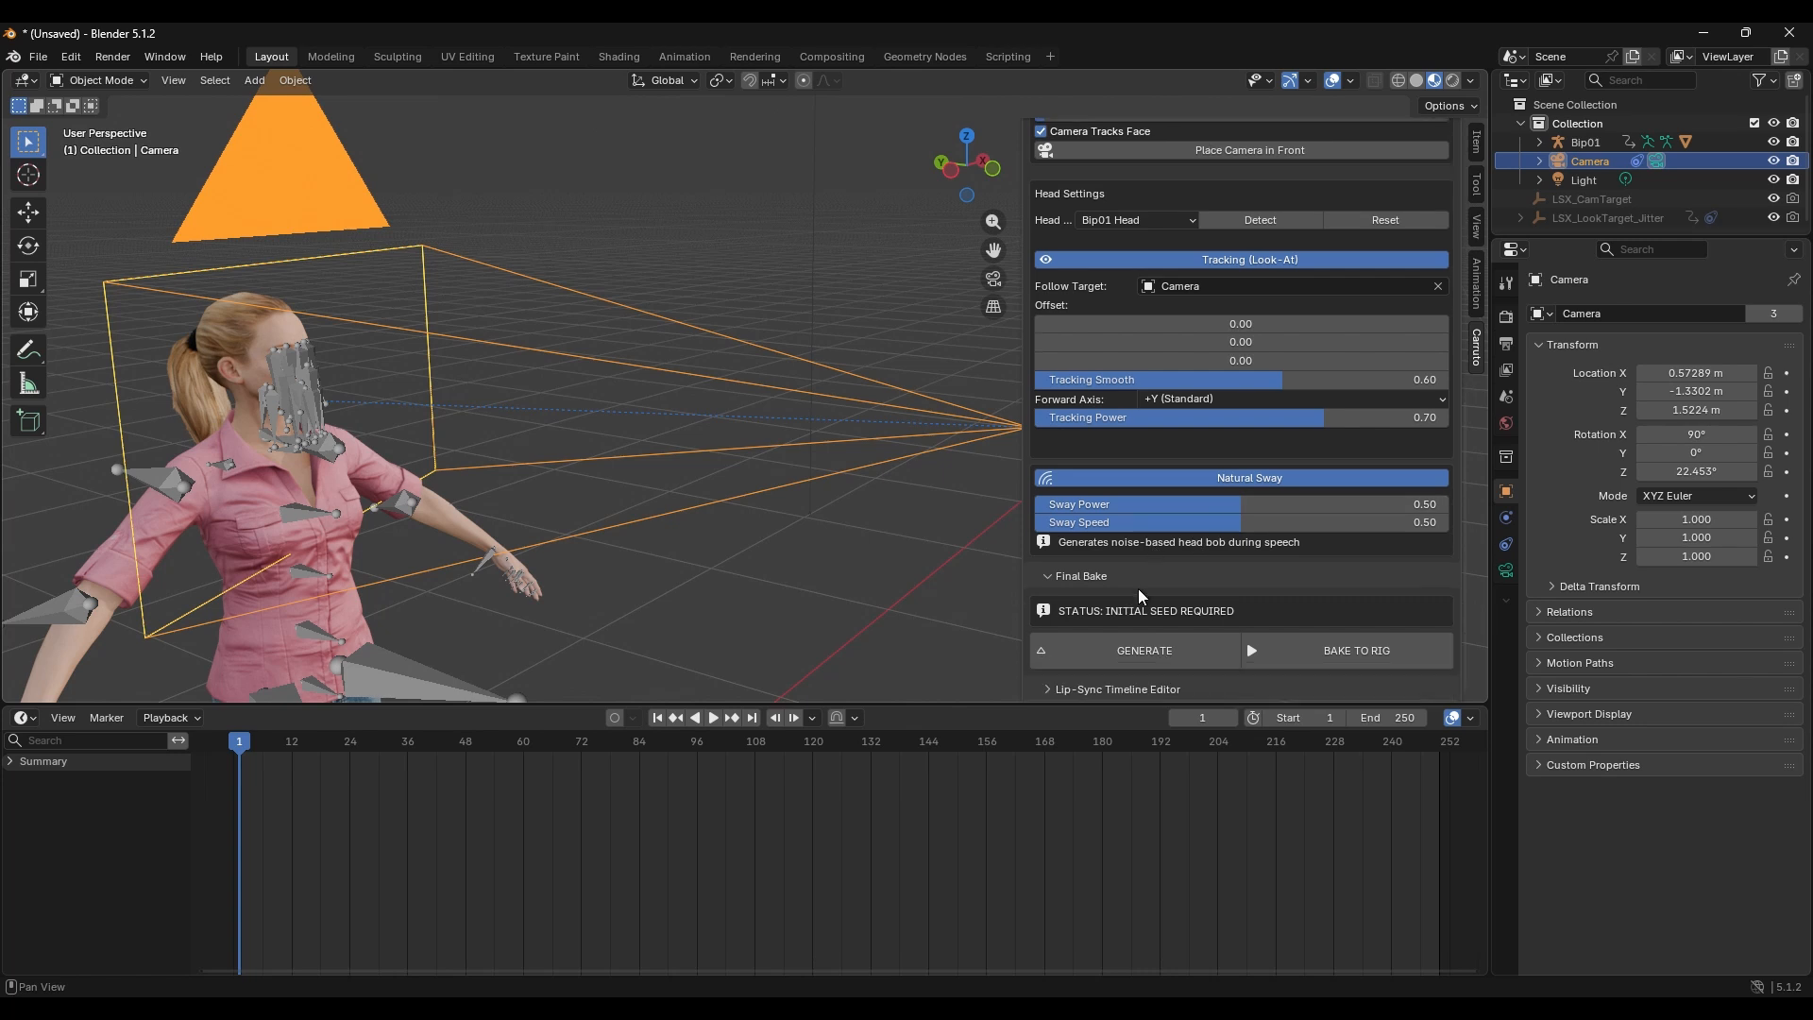
{"action": "left_click", "coordinate": [1125, 658]}
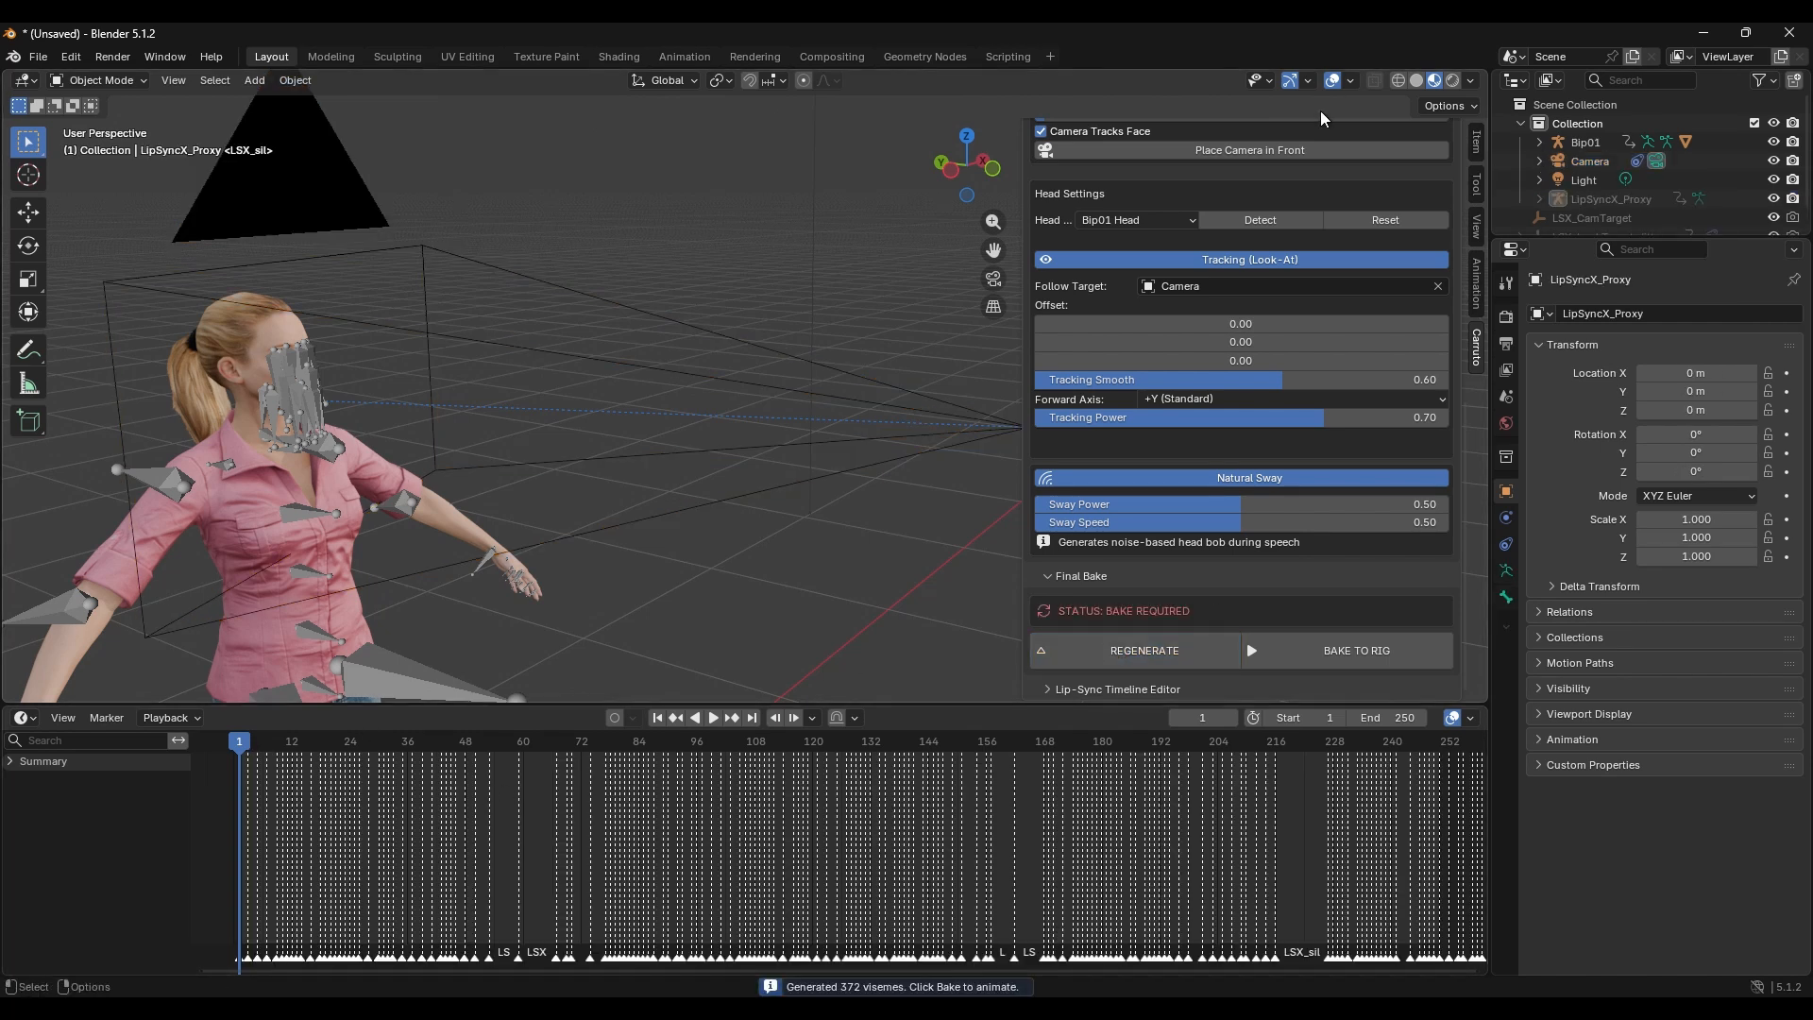
- Hide the viewport overlays for a clear view of the character and bake the generated lip-sync to the rig
{"action": "left_click", "coordinate": [1331, 82]}
{"action": "scroll", "coordinate": [257, 358], "scroll_direction": "up", "scroll_amount": 1}
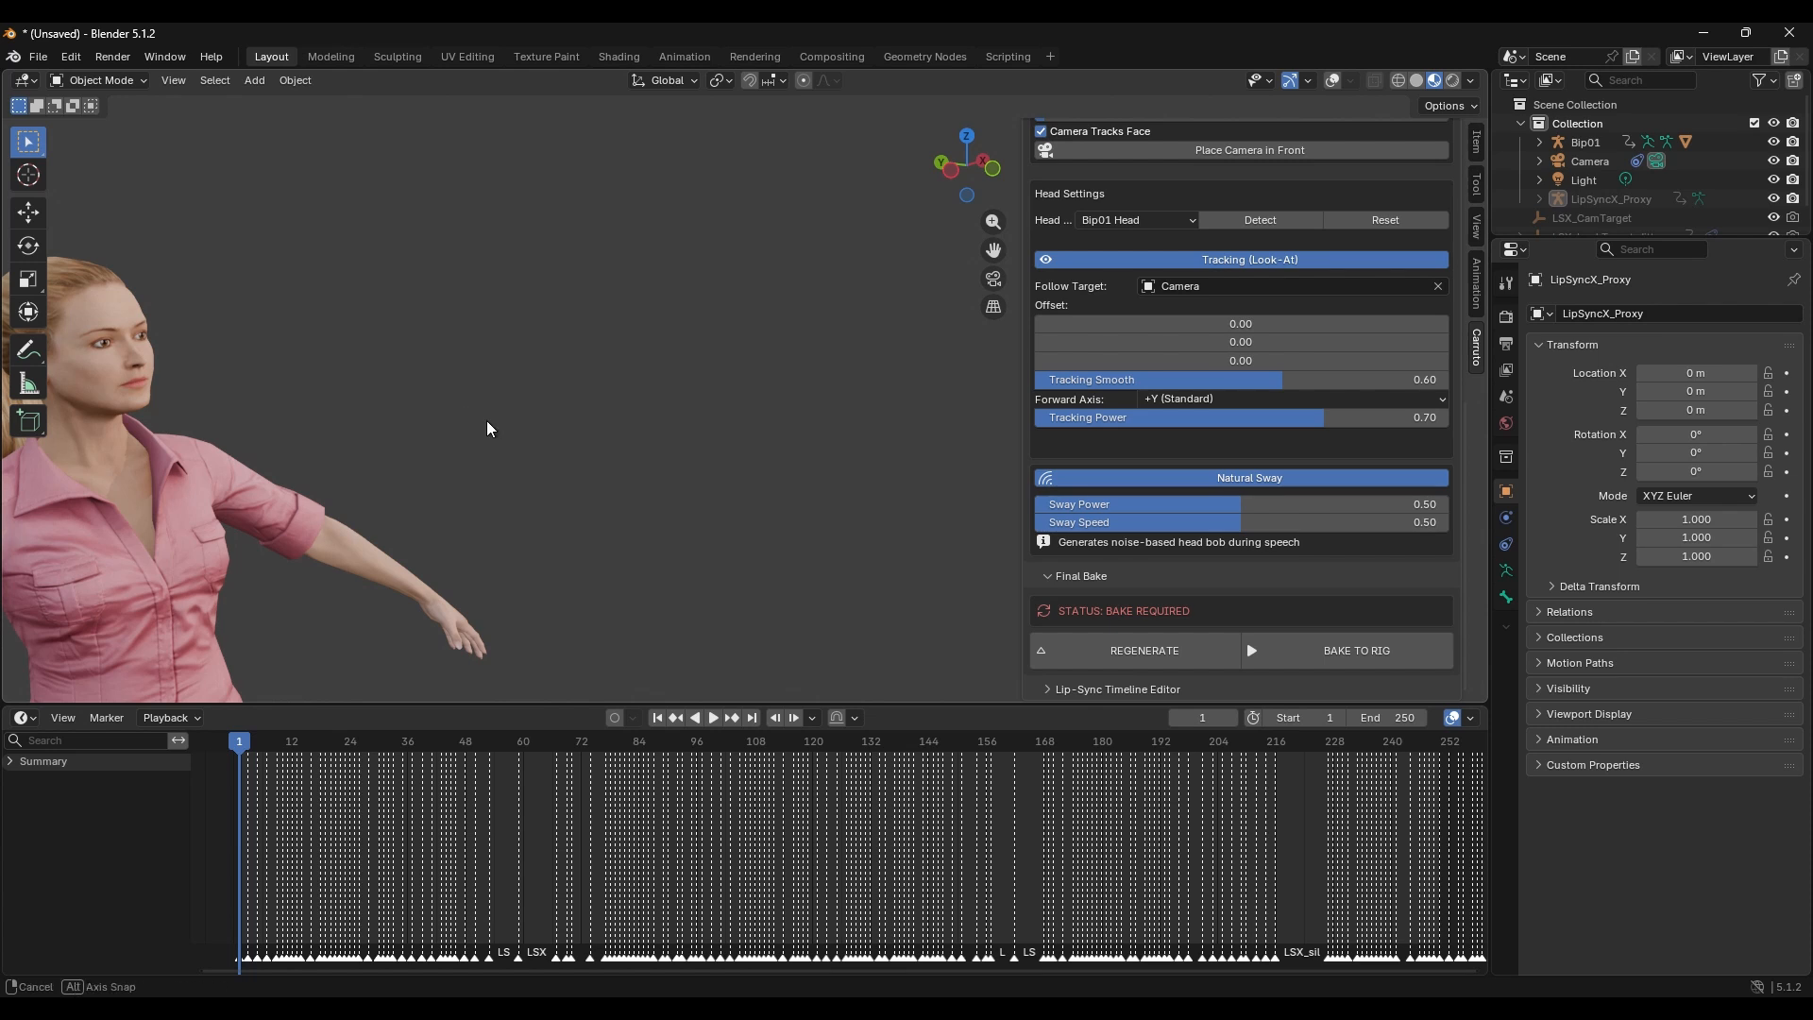
{"action": "left_click_drag", "start_coordinate": [486, 425], "coordinate": [372, 385], "text": "alt"}
{"action": "middle_click_drag", "start_coordinate": [372, 384], "coordinate": [512, 539], "text": "alt"}
{"action": "right_click_drag", "start_coordinate": [511, 539], "coordinate": [422, 420], "text": "alt"}
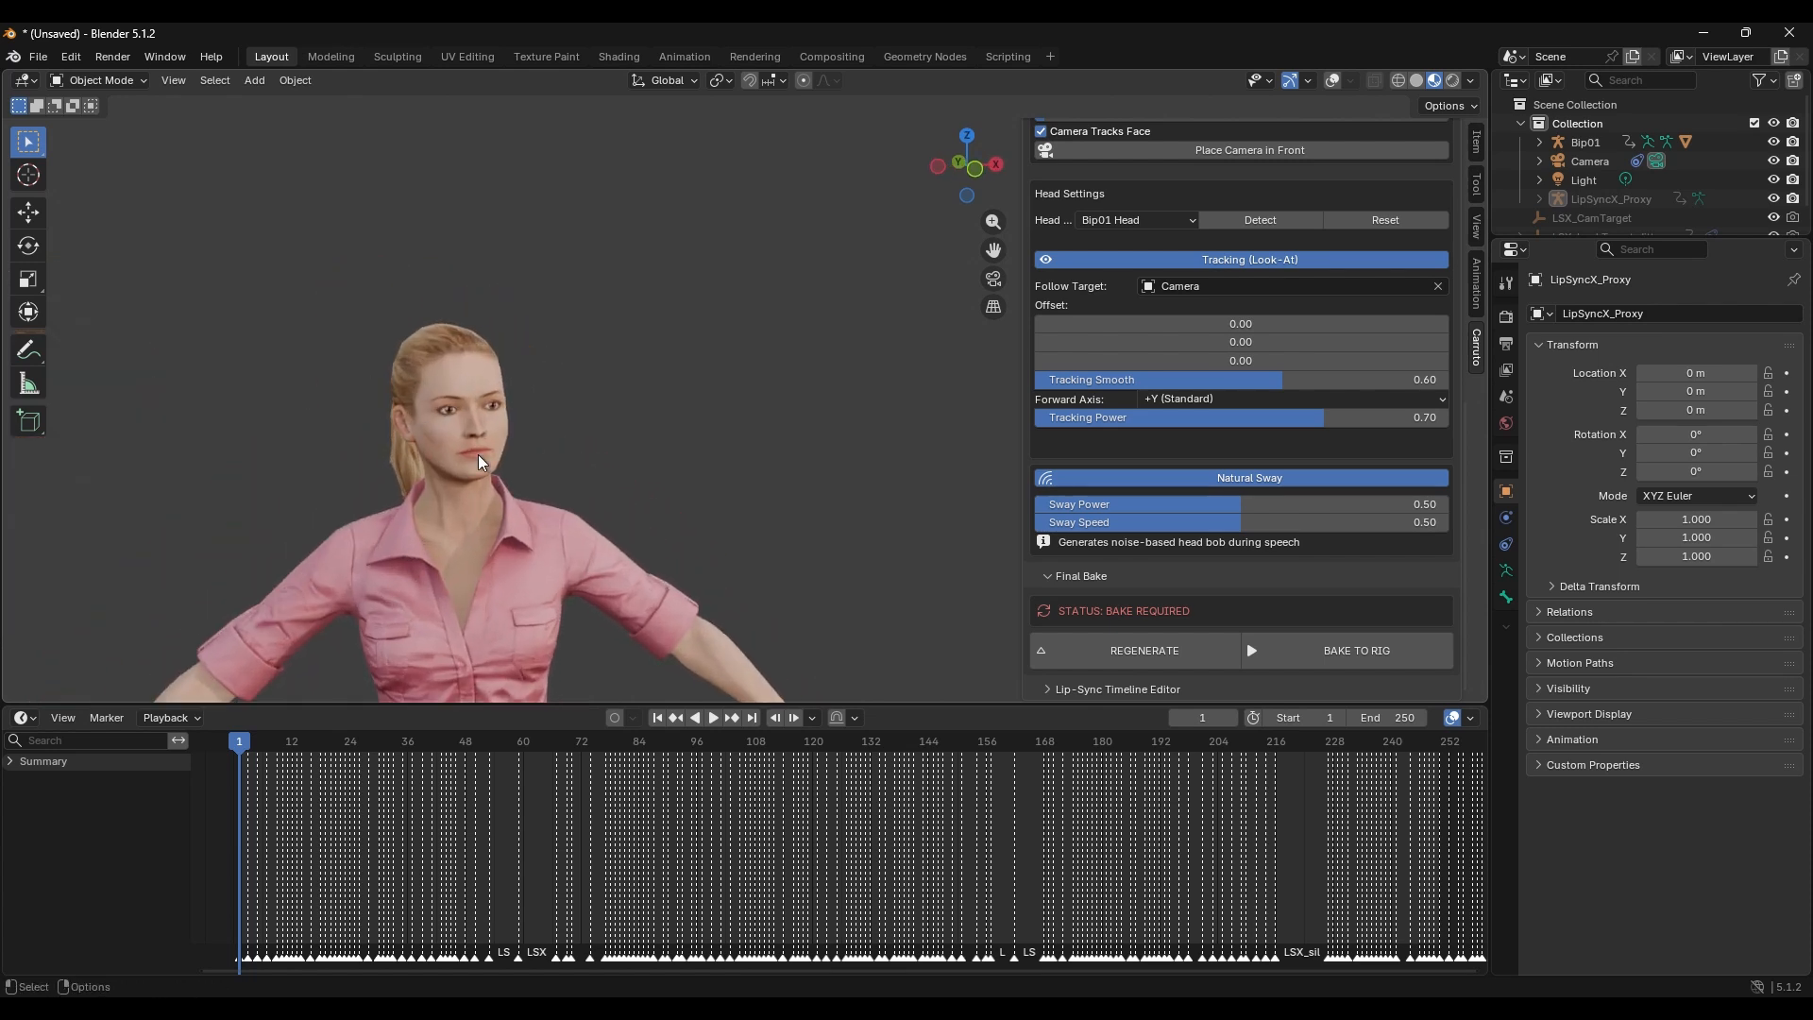
{"action": "middle_click_drag", "start_coordinate": [595, 463], "coordinate": [830, 411], "text": "alt"}
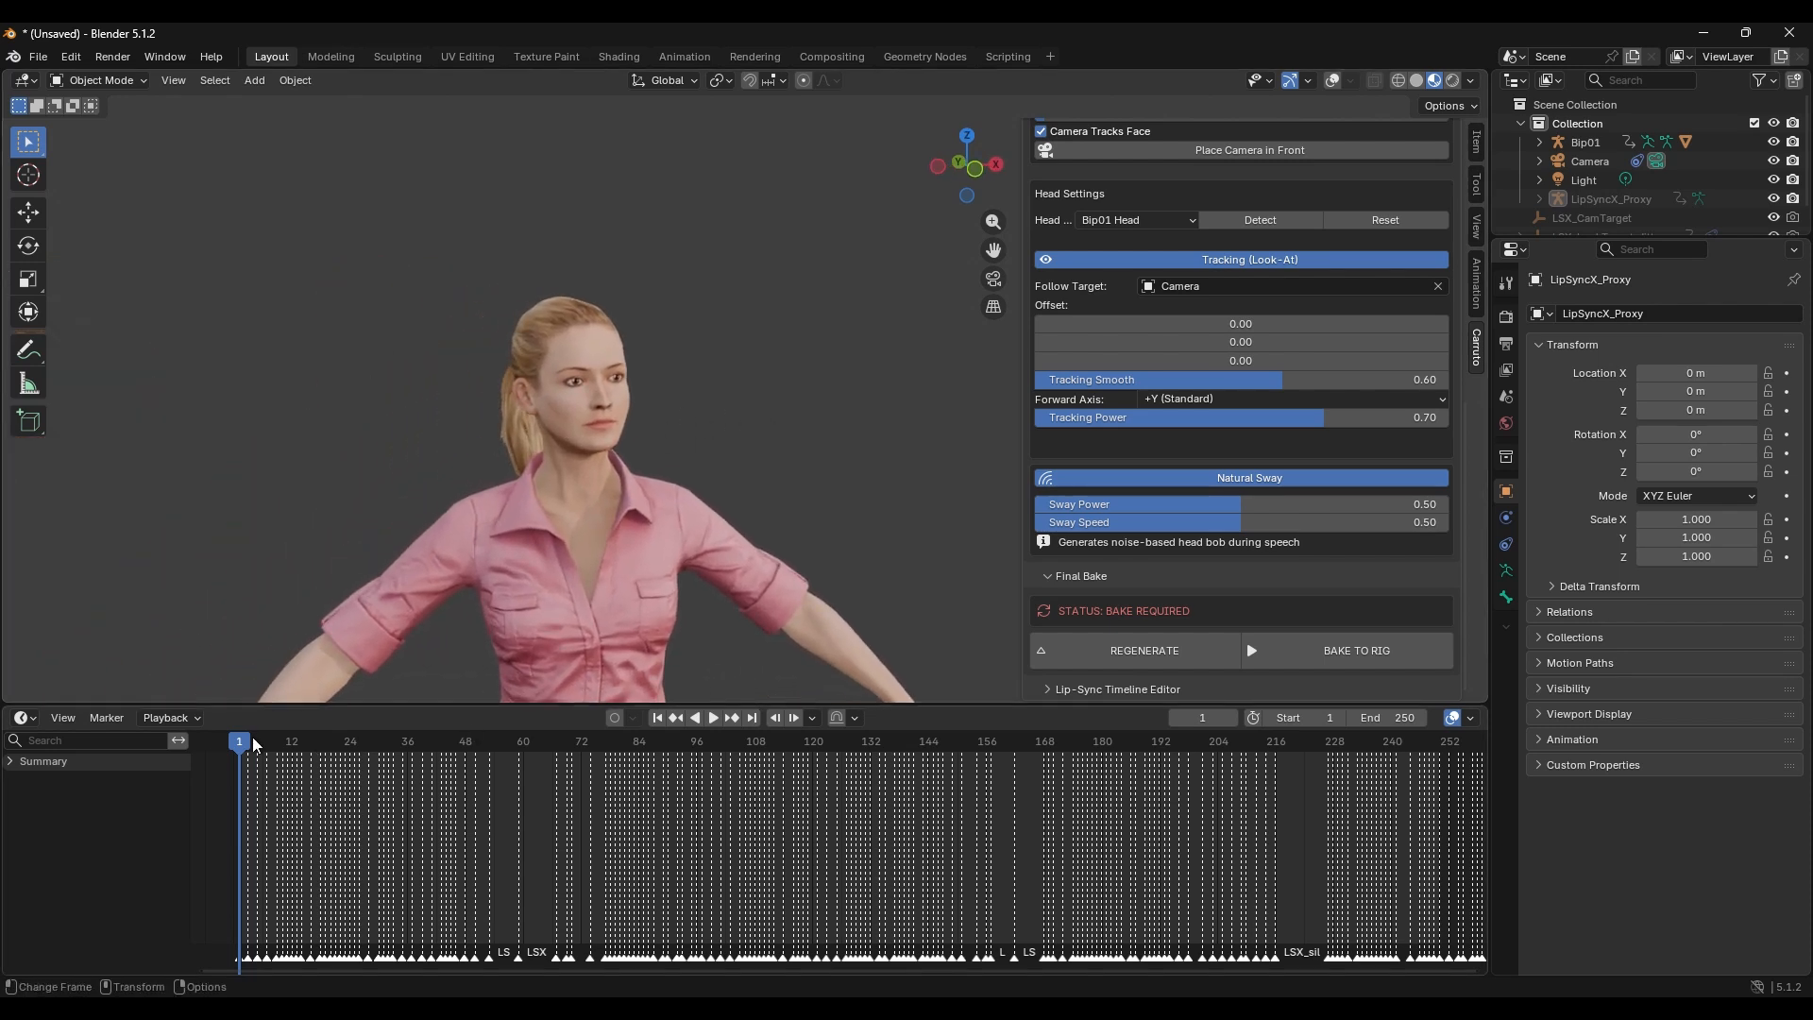
{"action": "mouse_move", "coordinate": [253, 744]}
{"action": "left_mouse_down"}
{"action": "mouse_move", "coordinate": [689, 744]}
{"action": "mouse_move", "coordinate": [231, 744]}
{"action": "left_mouse_up"}
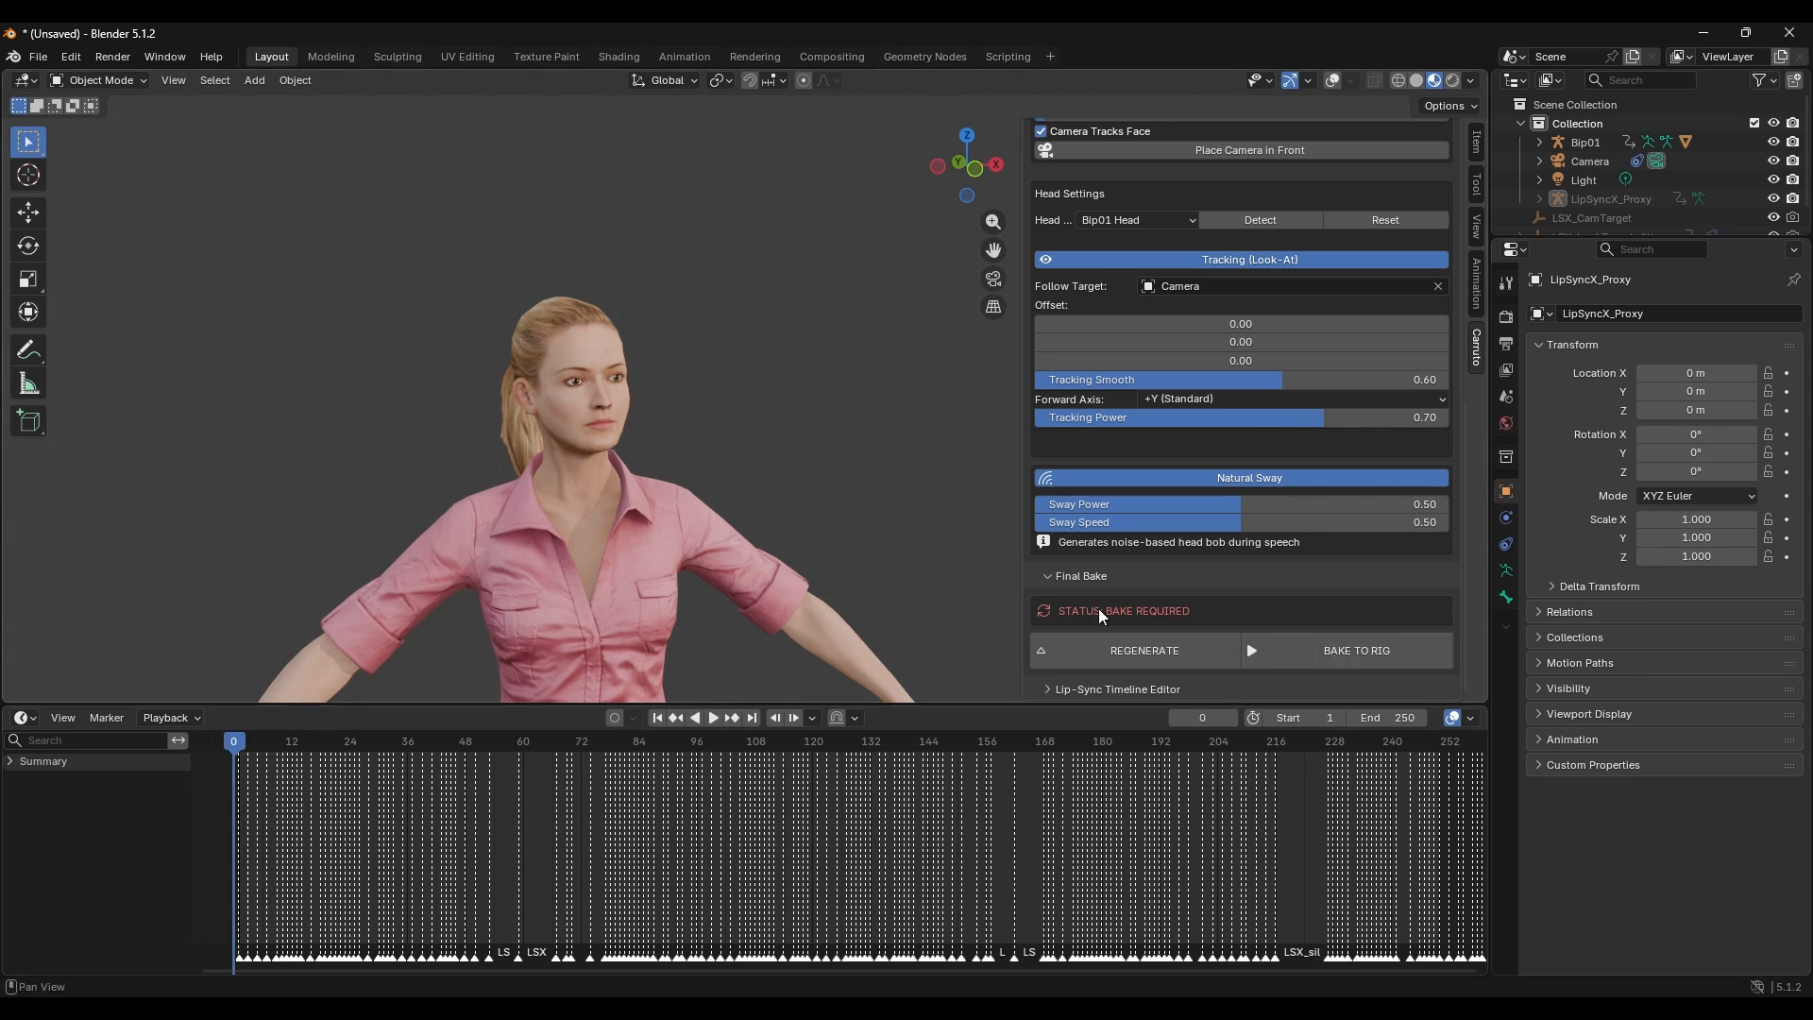
{"action": "left_click", "coordinate": [1330, 652]}
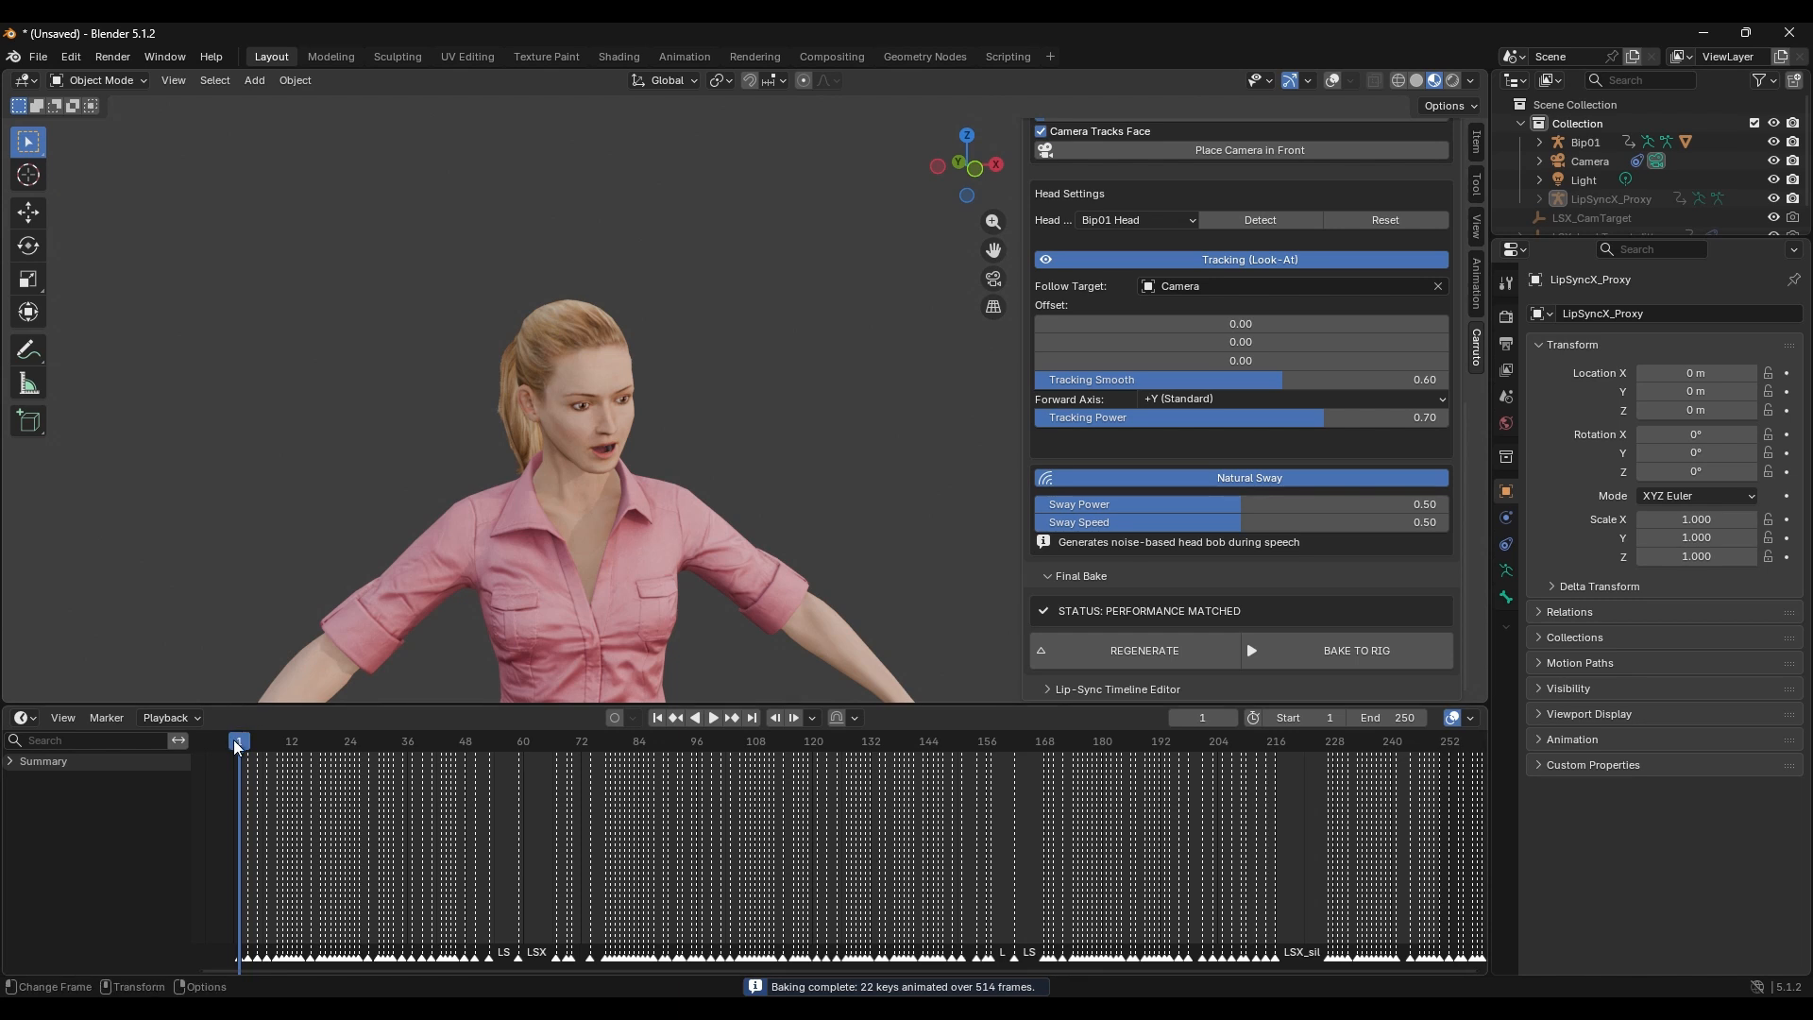
- Play the baked animation from frame 0 to check the character's speech and head movement, ending with playback stopped
{"action": "mouse_move", "coordinate": [240, 742]}
{"action": "left_mouse_down"}
{"action": "mouse_move", "coordinate": [862, 780]}
{"action": "mouse_move", "coordinate": [233, 755]}
{"action": "left_mouse_up"}
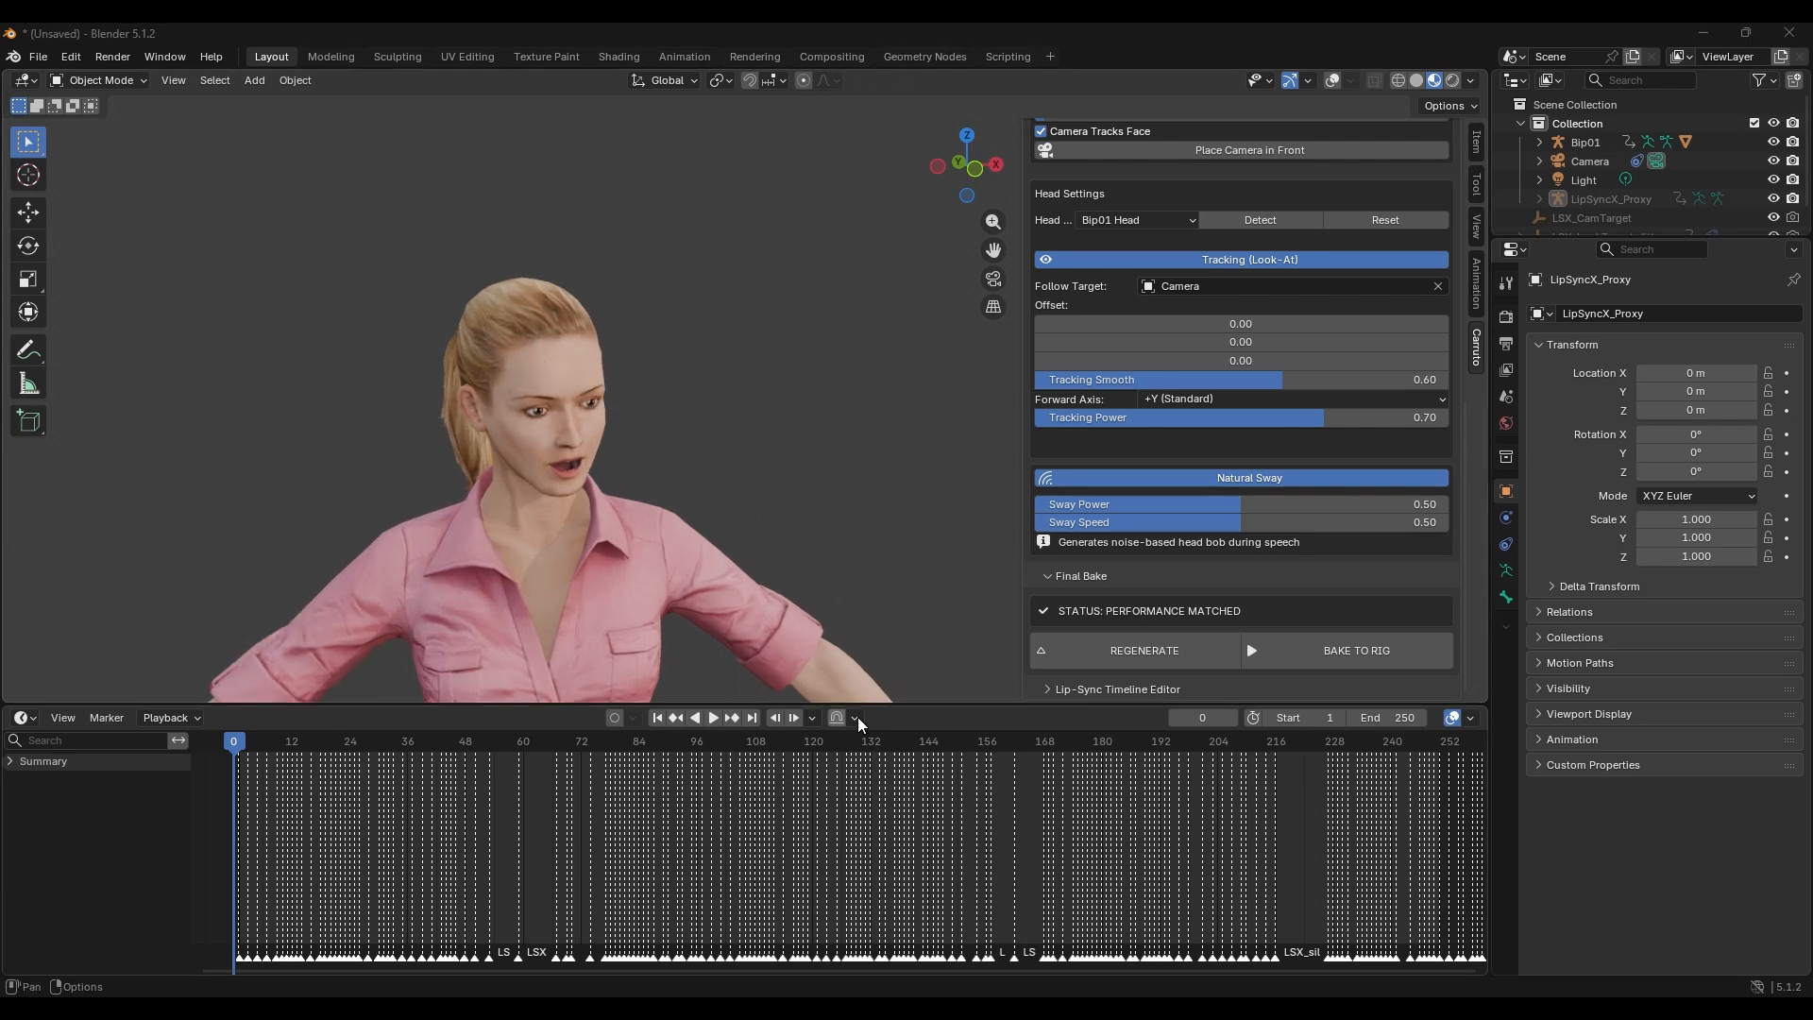
{"action": "left_click", "coordinate": [714, 718]}
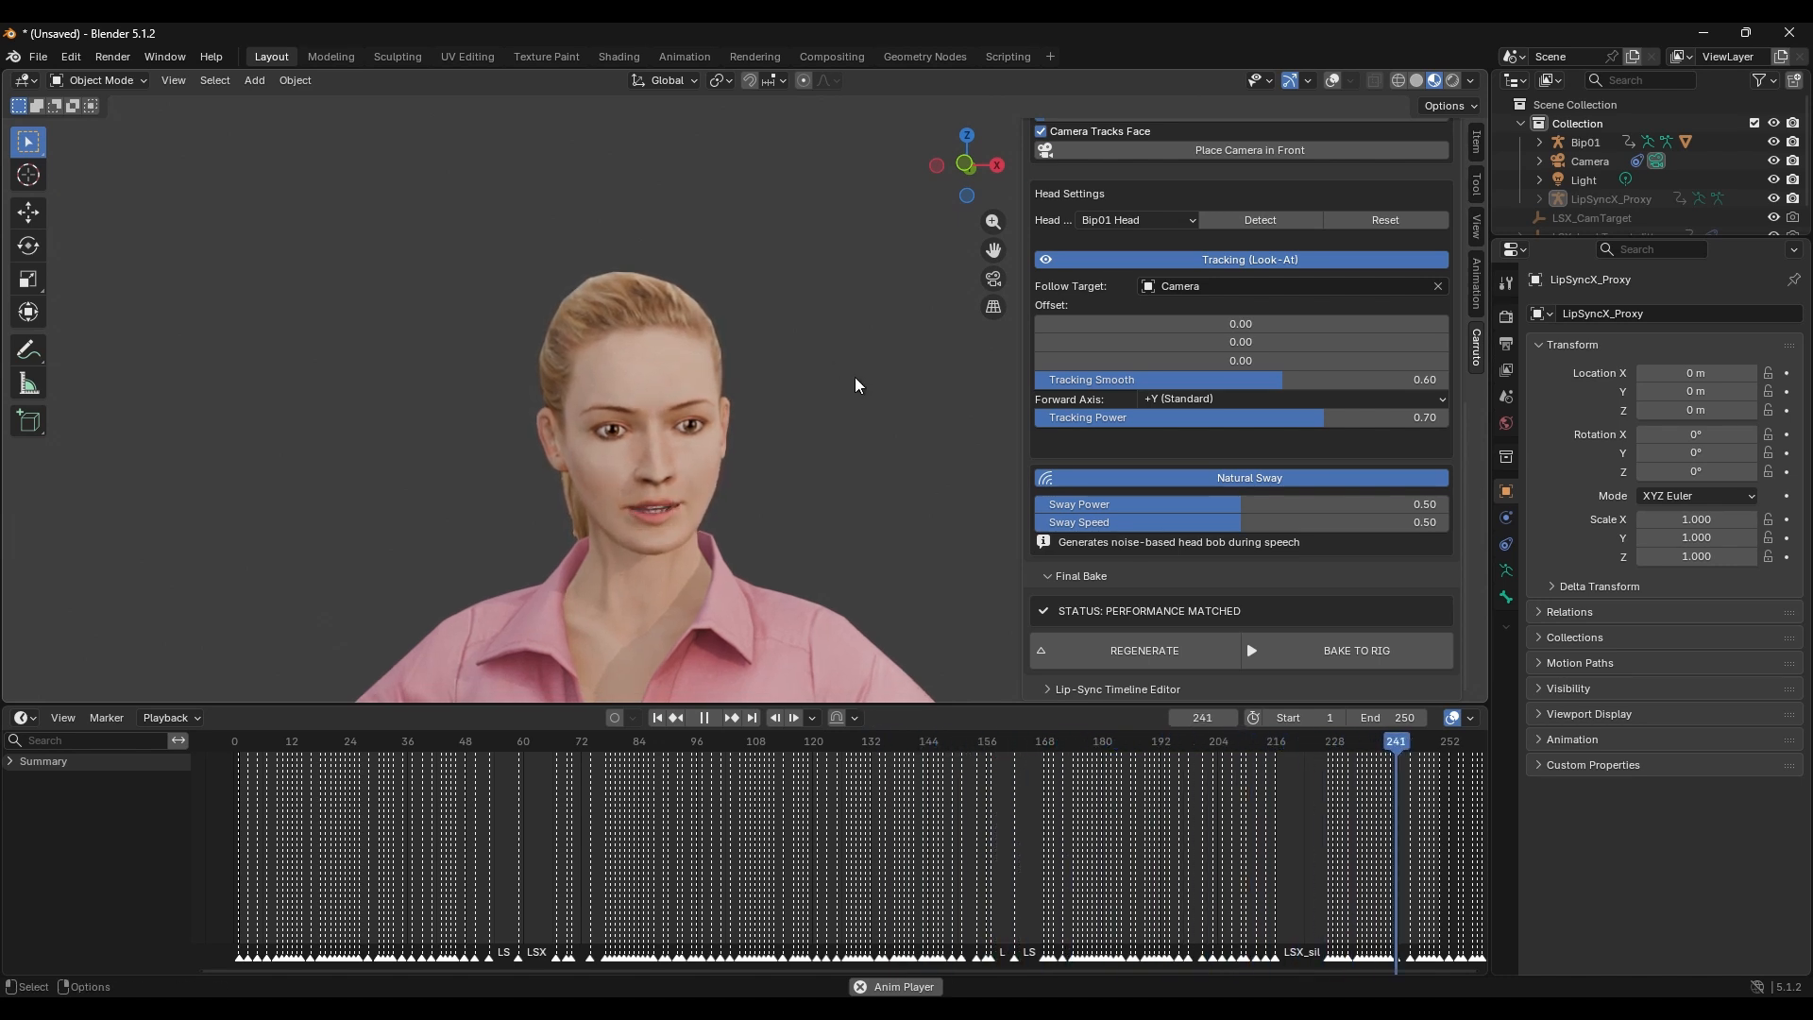
{"action": "key", "text": "Escape"}
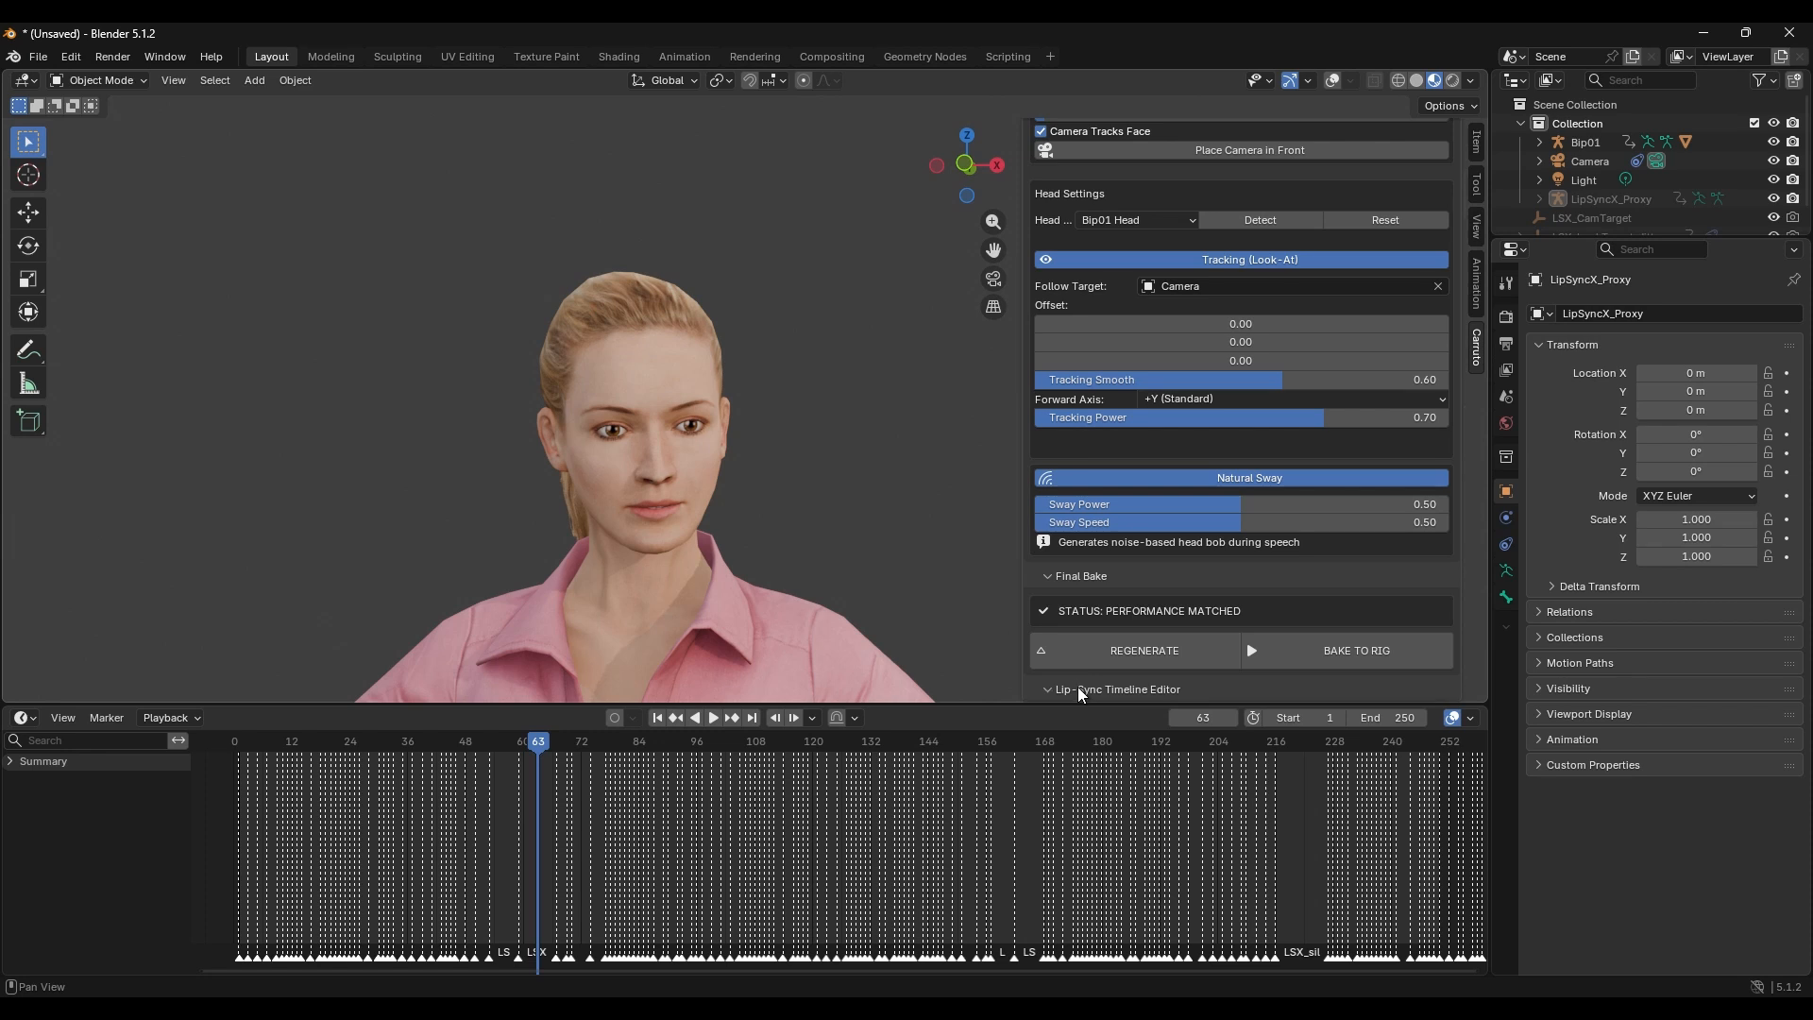
- Expand the Lip-Sync Timeline Editor with a wider sidebar and review each word's frame range, visemes and emotion setting
{"action": "scroll", "coordinate": [1081, 694], "scroll_direction": "down", "scroll_amount": 9}
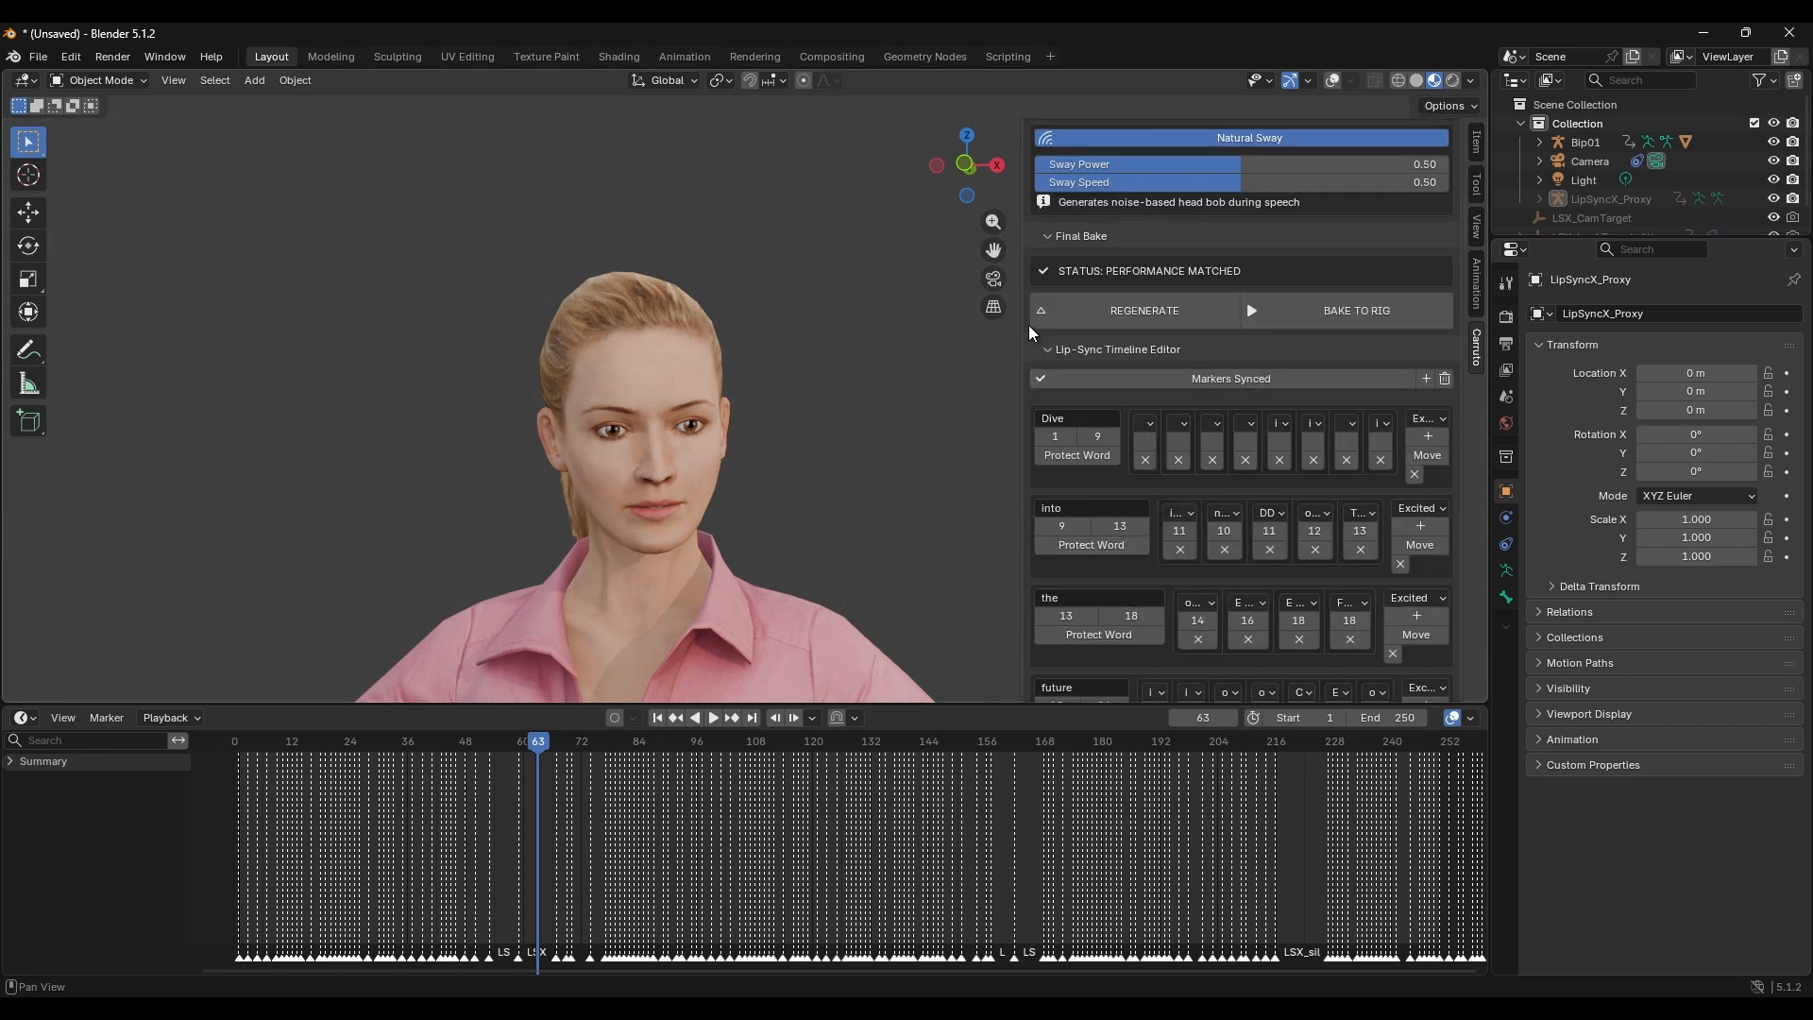
{"action": "left_click_drag", "start_coordinate": [1016, 315], "coordinate": [815, 315]}
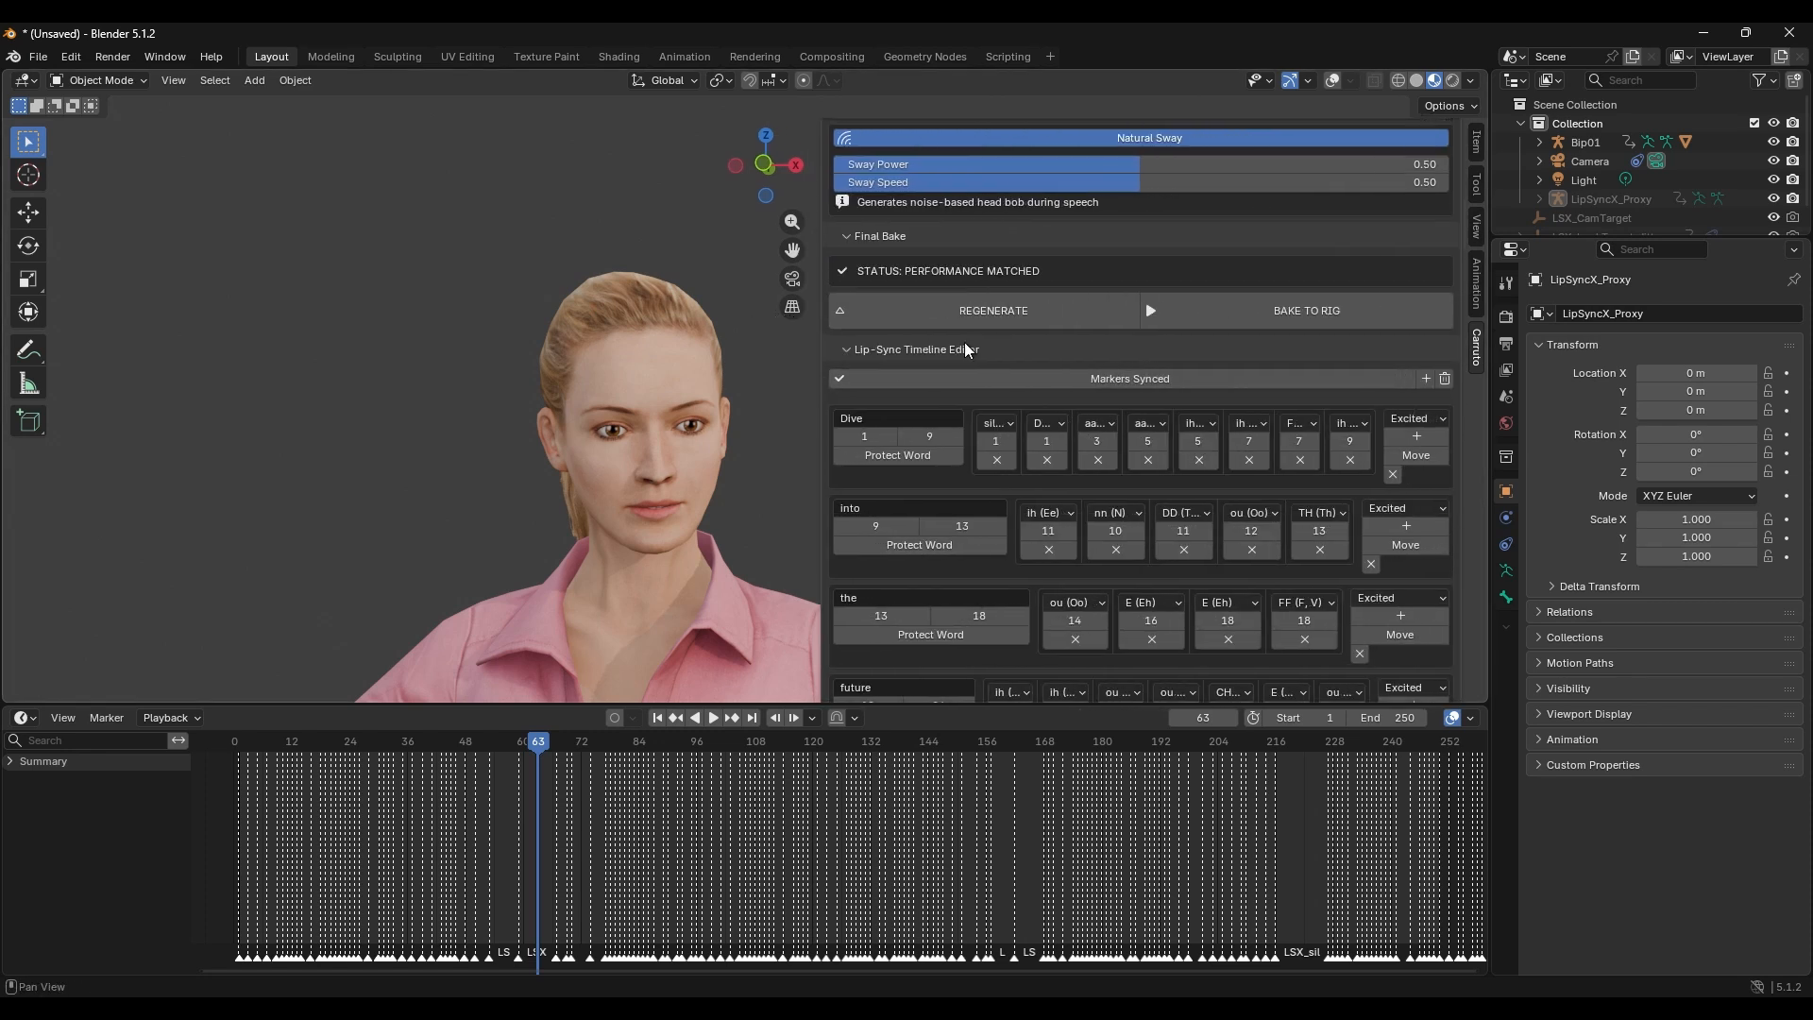
{"action": "scroll", "coordinate": [982, 374], "scroll_direction": "down", "scroll_amount": 4}
{"action": "scroll", "coordinate": [982, 374], "scroll_direction": "down", "scroll_amount": 14}
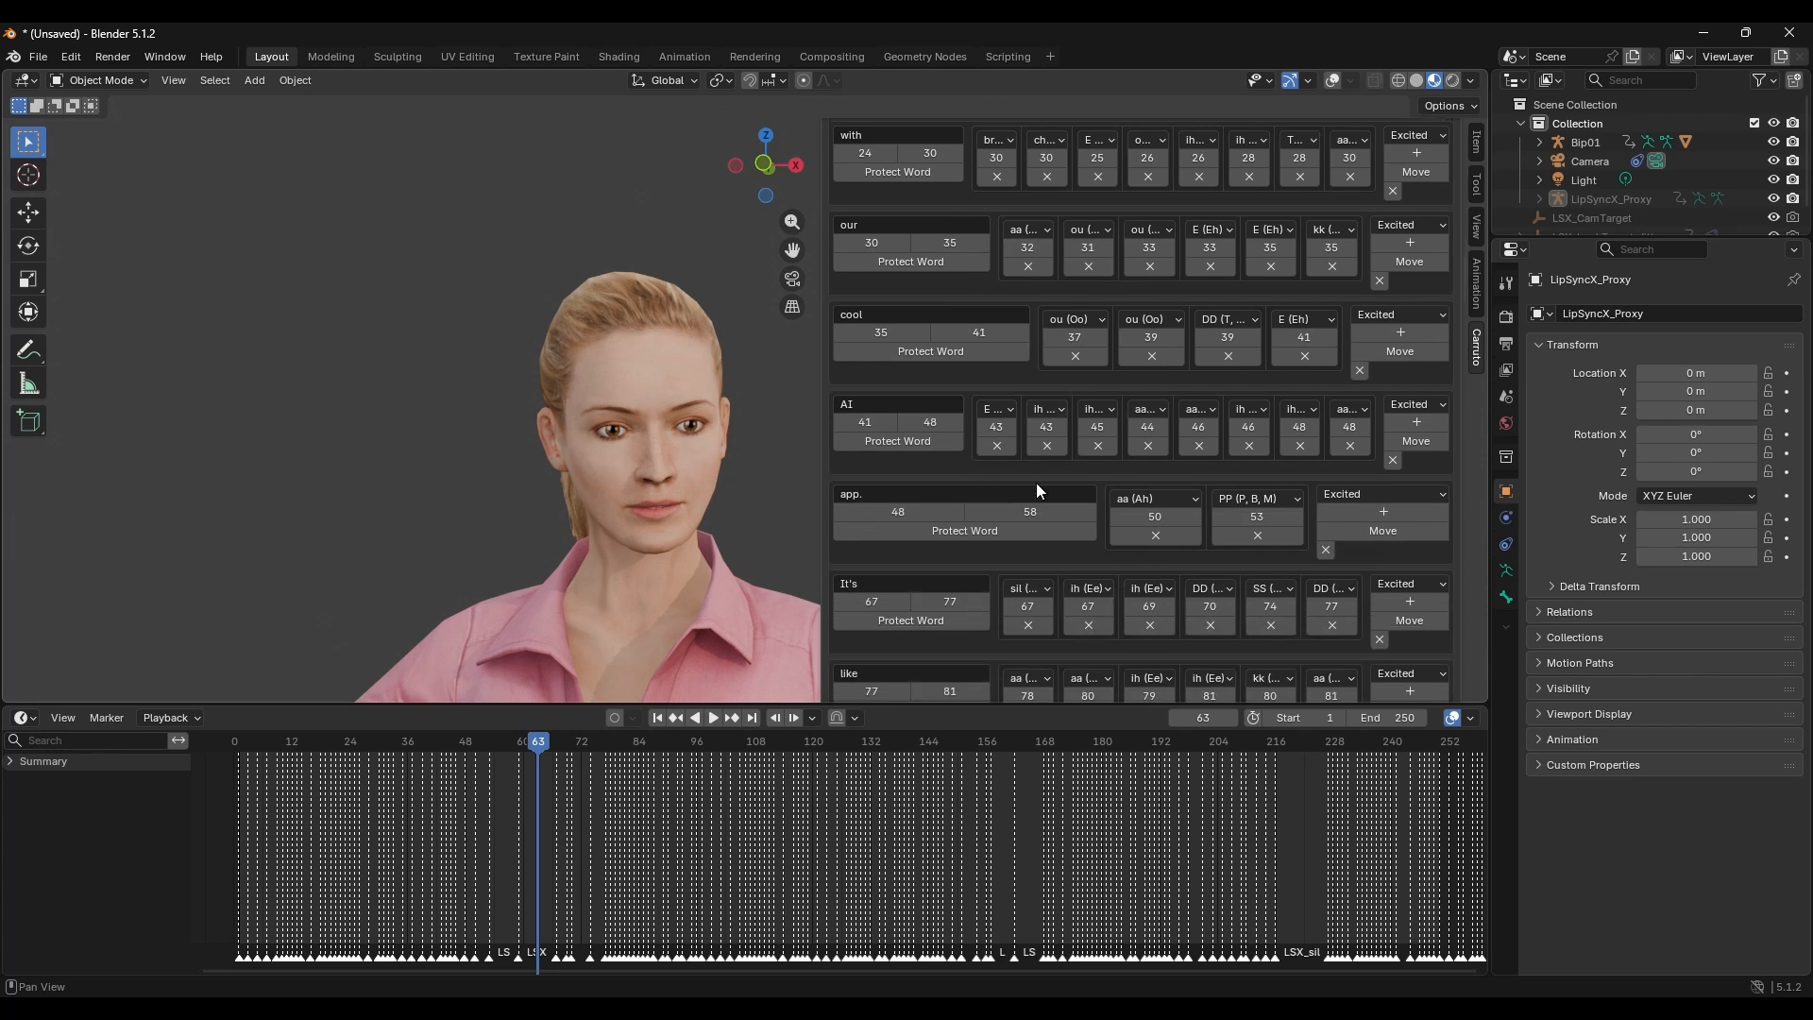
{"action": "scroll", "coordinate": [1029, 491], "scroll_direction": "down", "scroll_amount": 20}
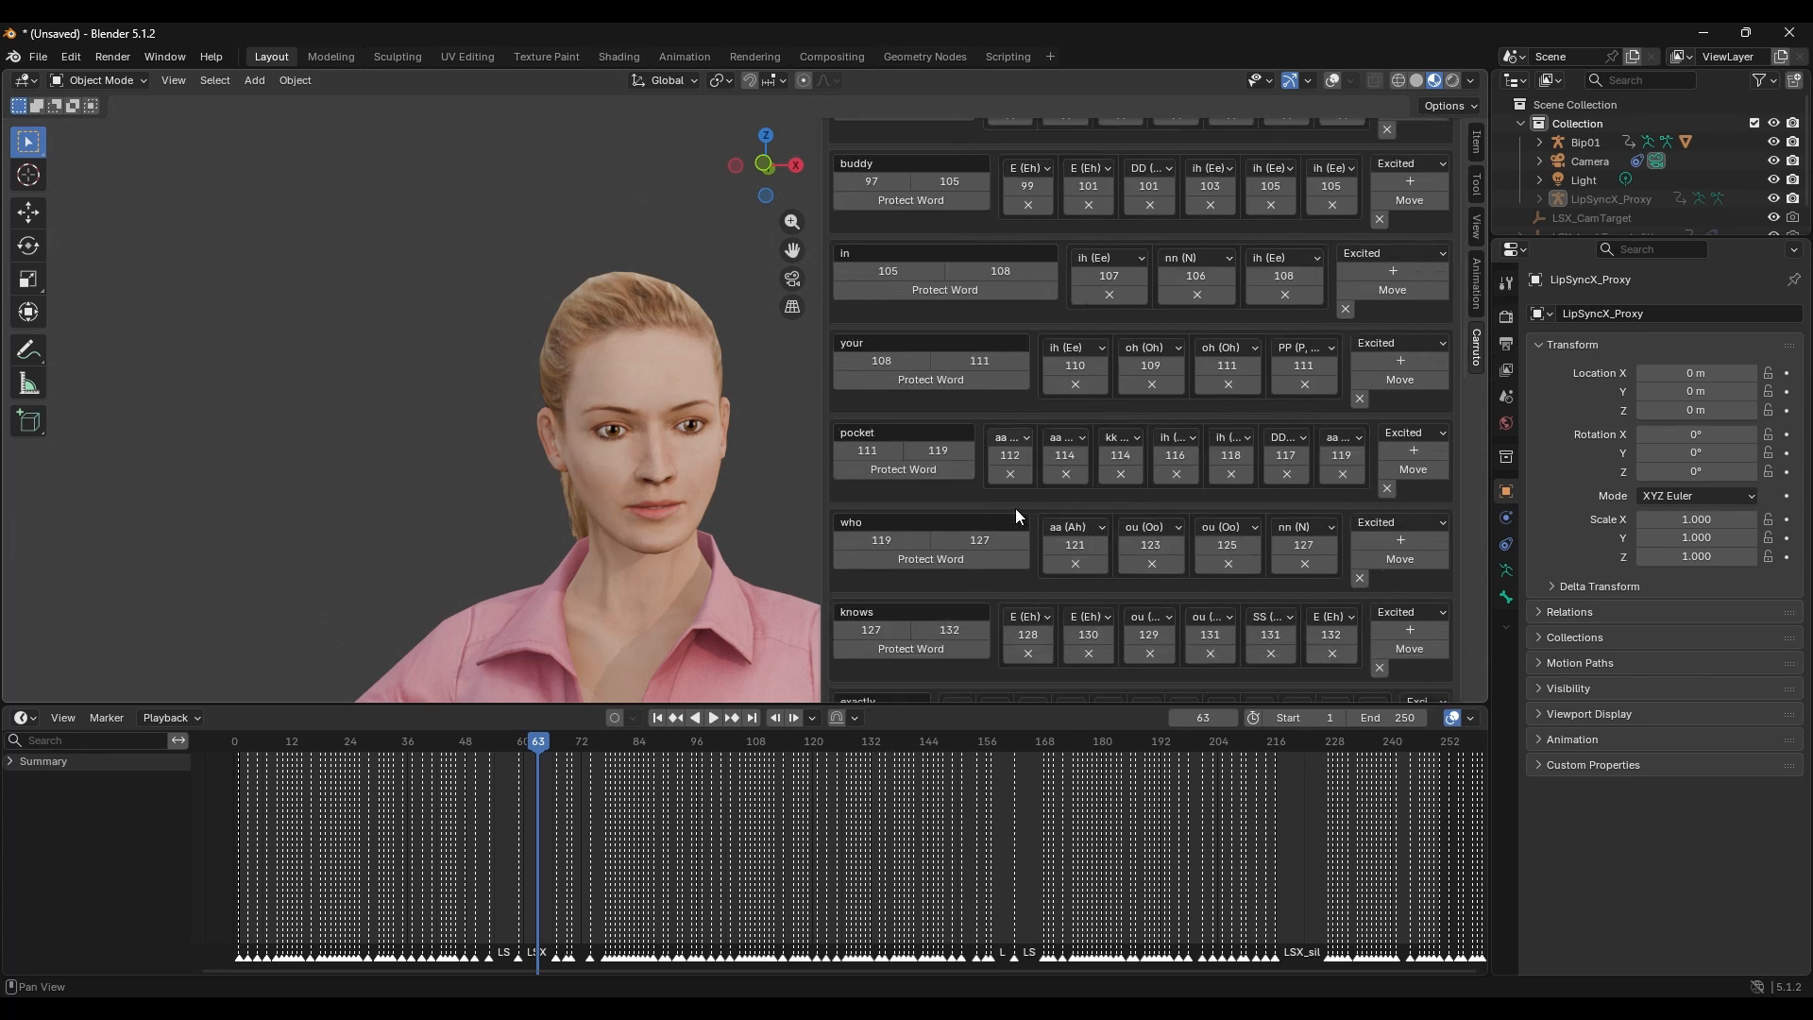
{"action": "scroll", "coordinate": [1016, 508], "scroll_direction": "down", "scroll_amount": 20}
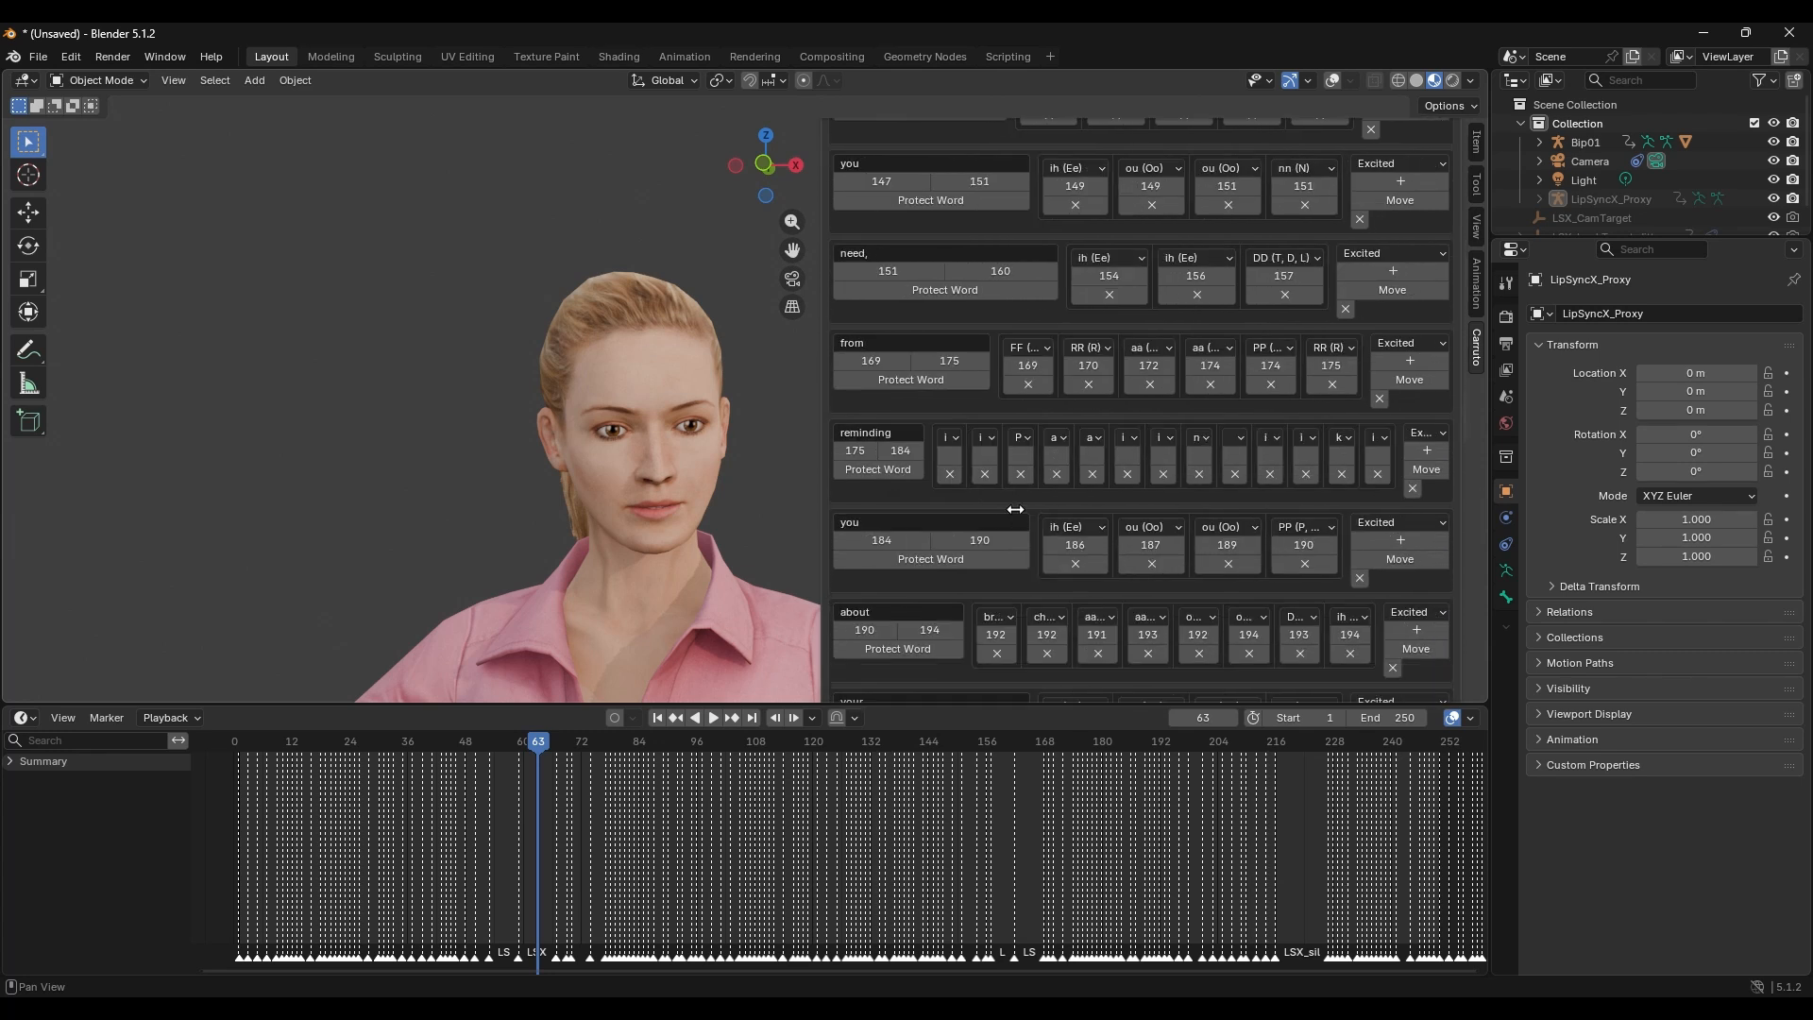
{"action": "scroll", "coordinate": [1016, 508], "scroll_direction": "down", "scroll_amount": 20}
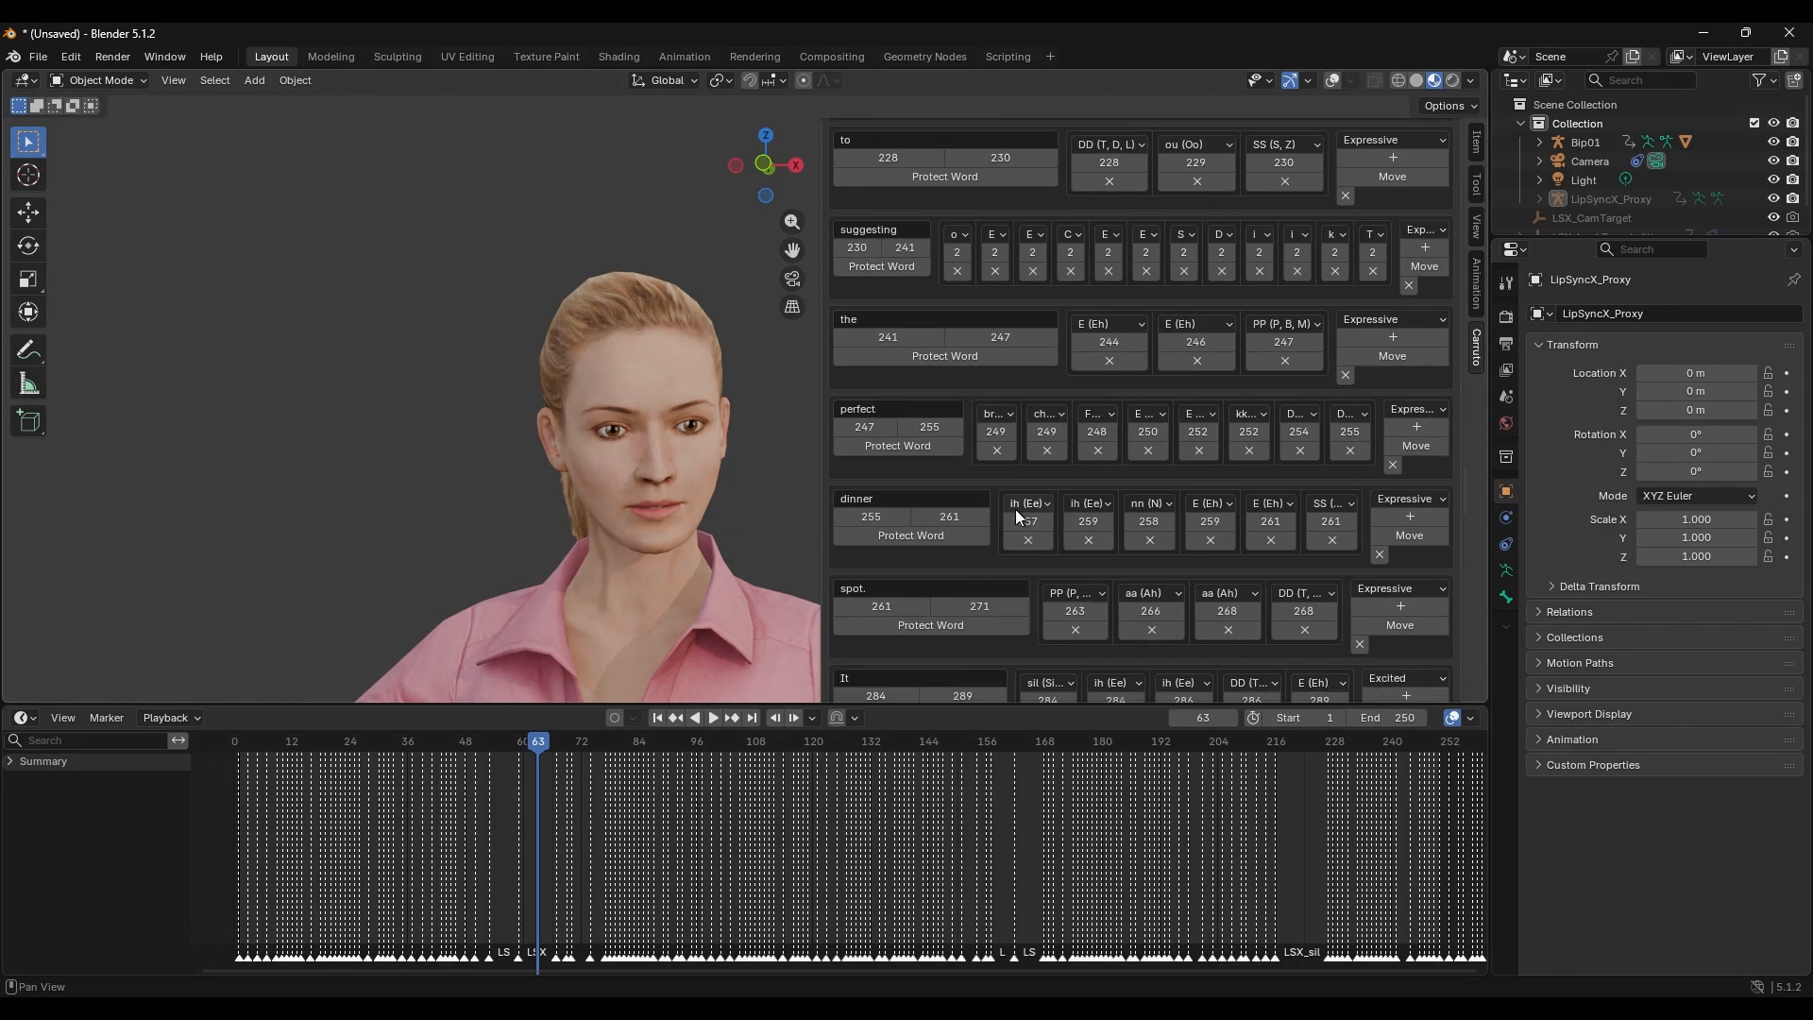
{"action": "scroll", "coordinate": [1016, 509], "scroll_direction": "down", "scroll_amount": 20}
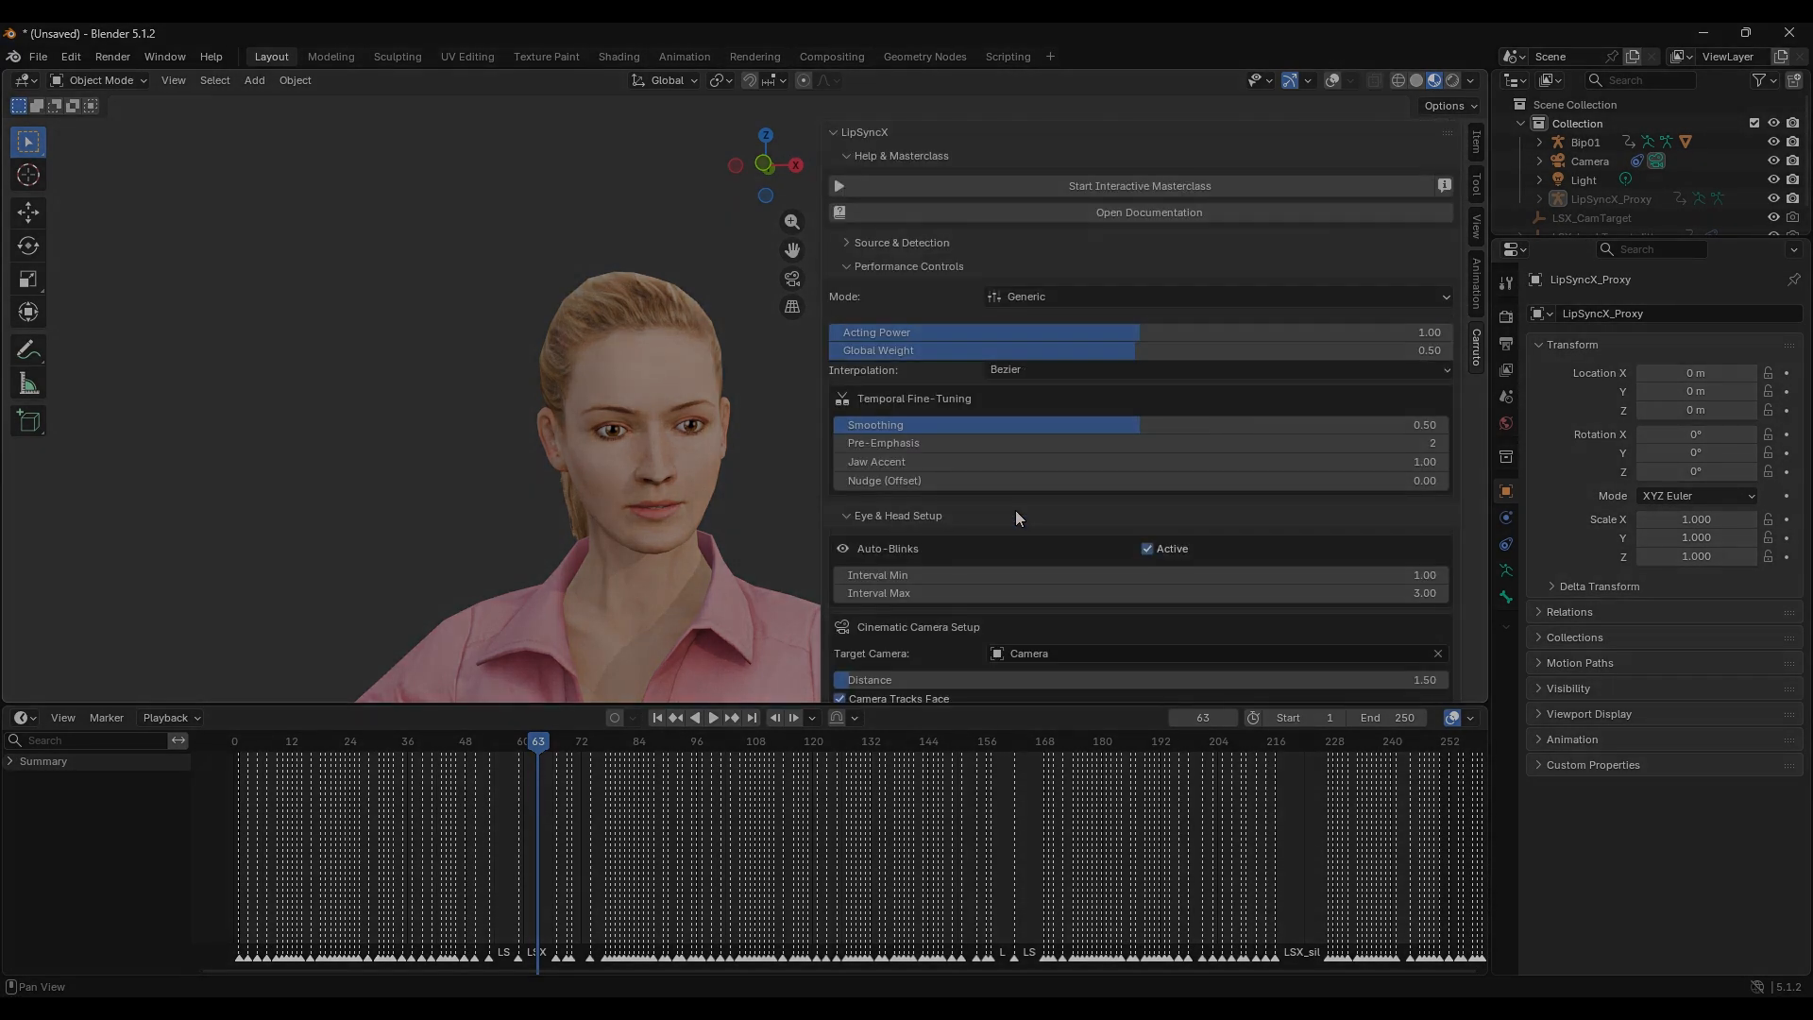
{"action": "scroll", "coordinate": [852, 536], "scroll_direction": "down", "scroll_amount": 10}
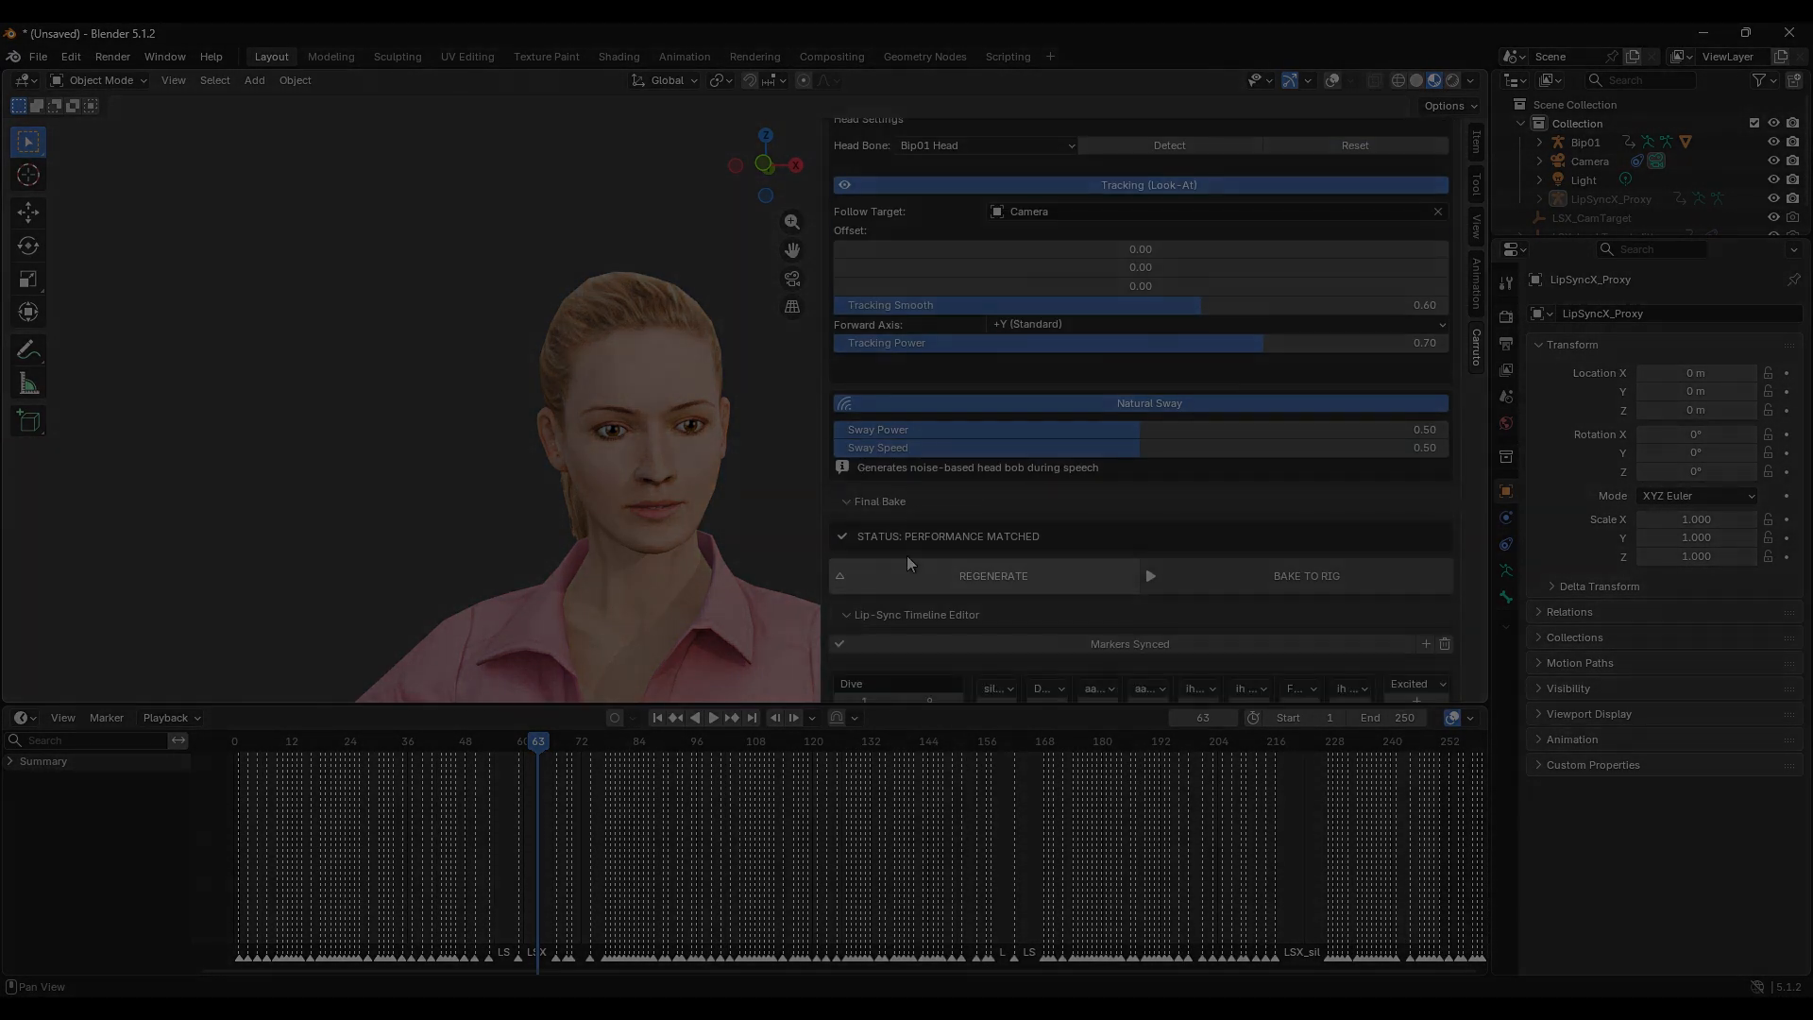